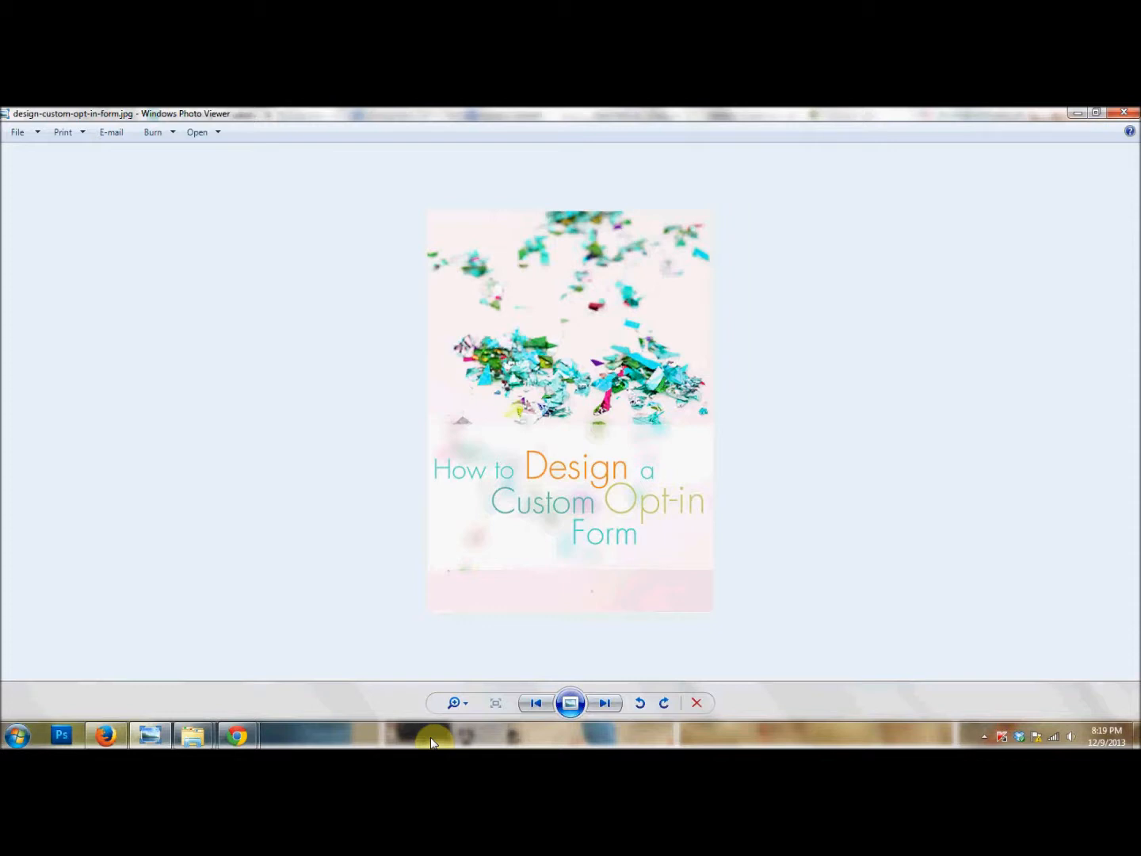
Step: Switch to the Chrome browser and open picmonkey.com in a new tab
click(233, 737)
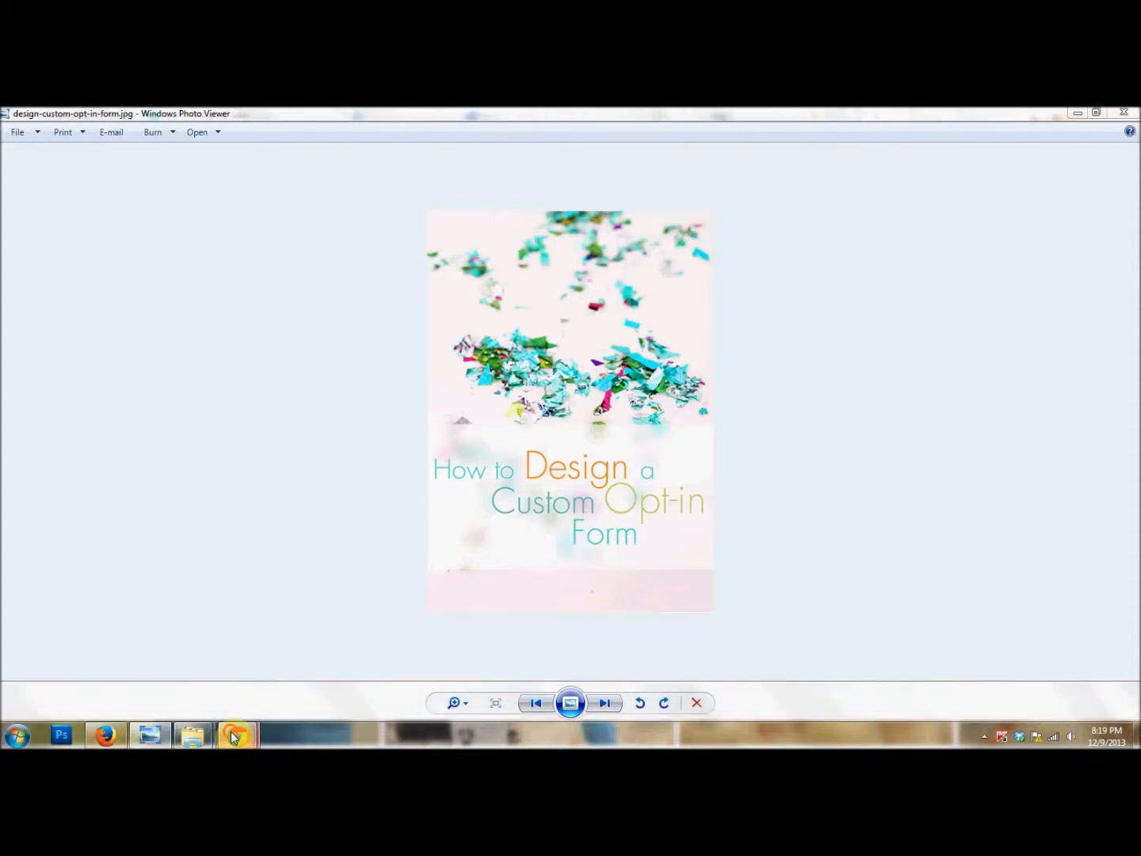
click(187, 682)
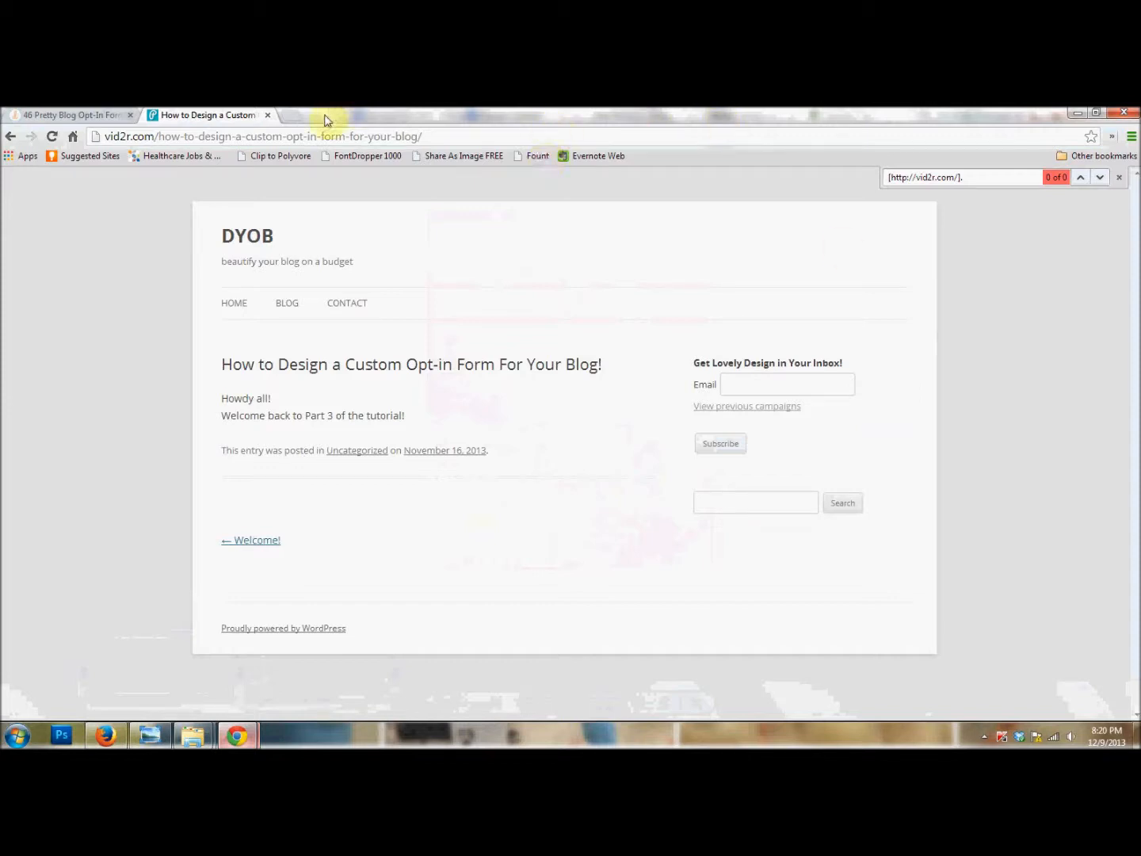
click(297, 118)
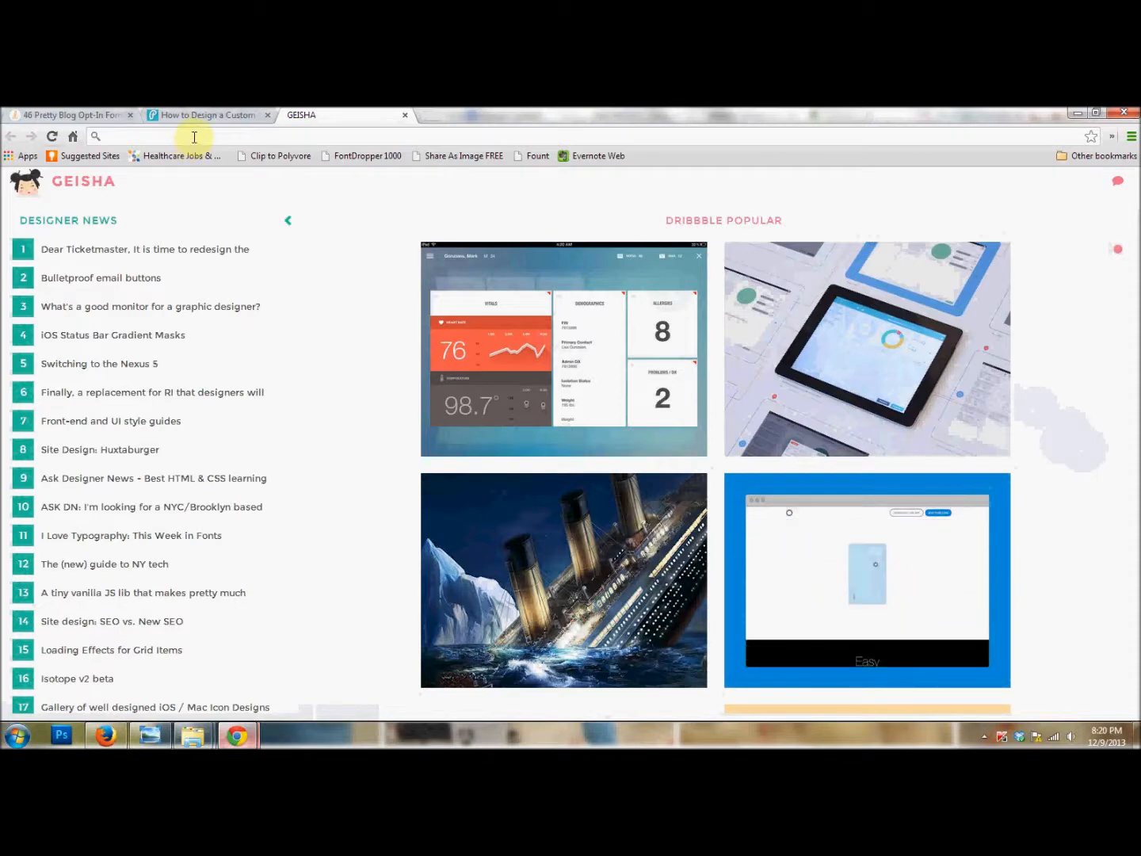
text(pic)
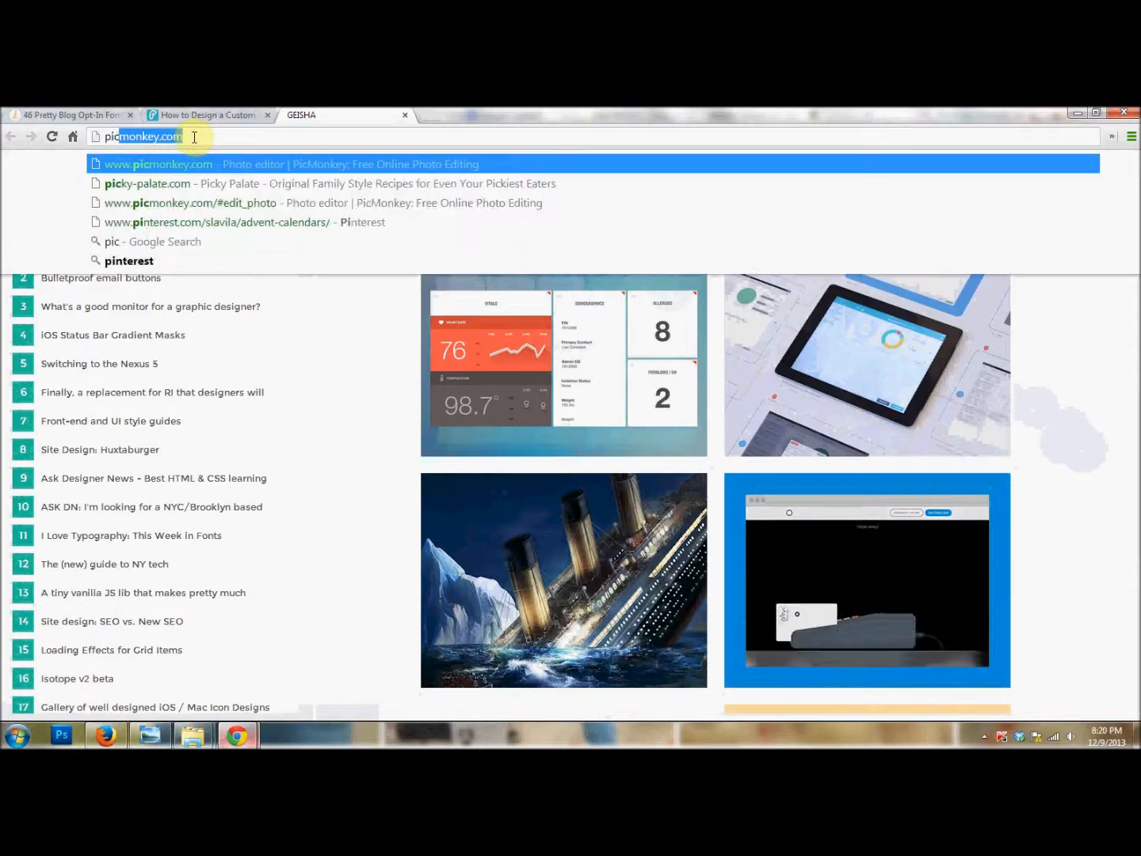
text(monke)
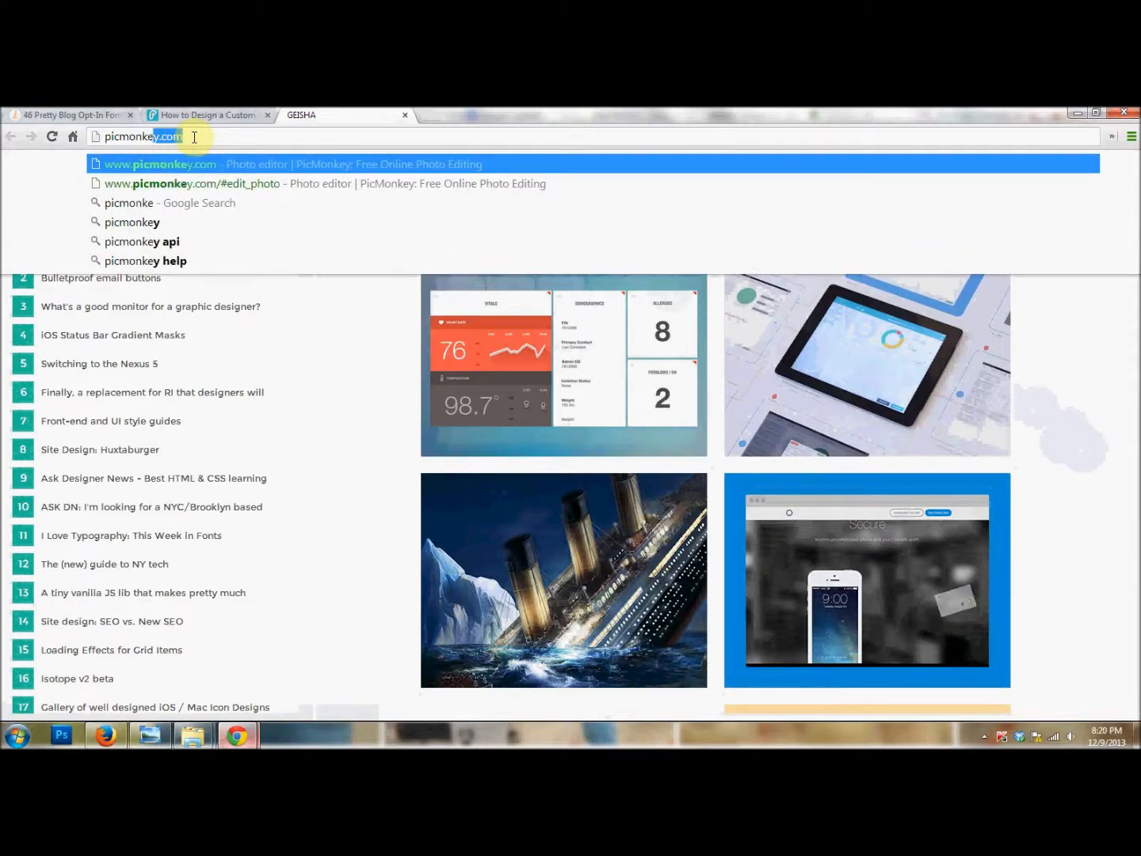
text(y.com)
key(Return)
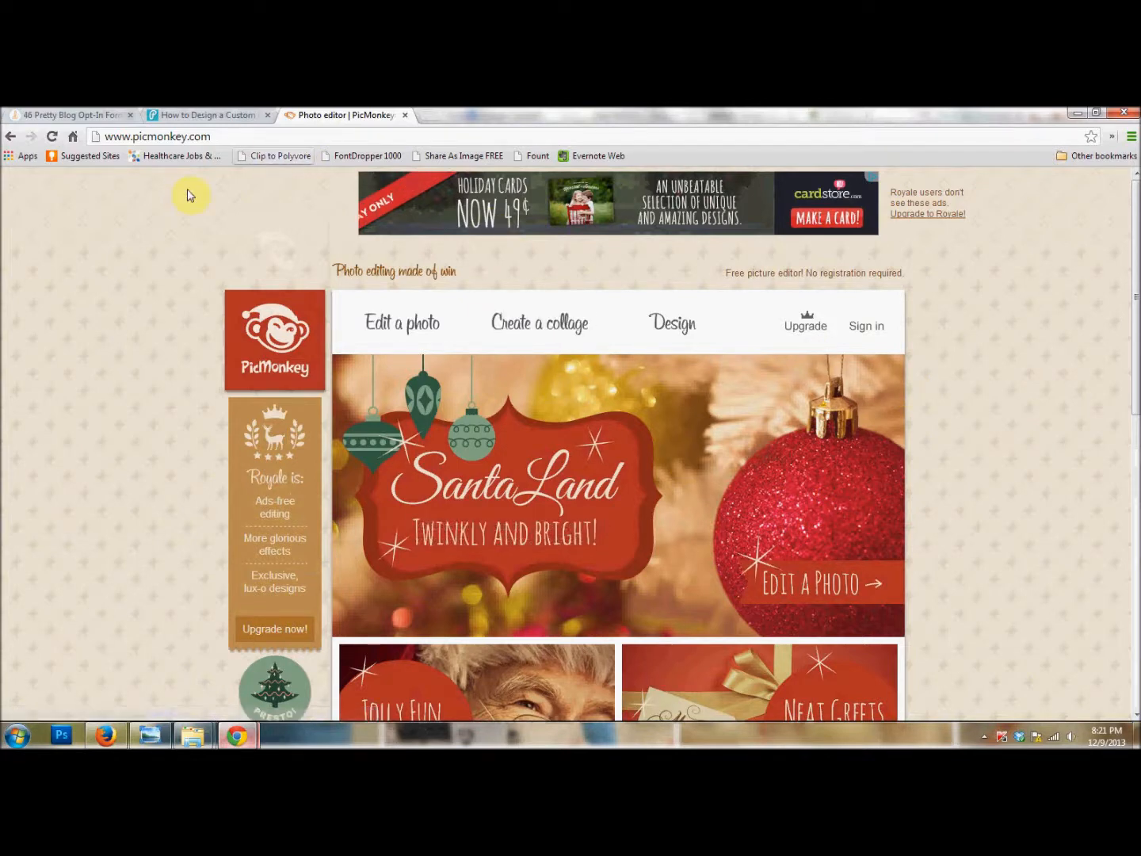
Step: Open v-airmail.png from the PL folder for photo editing
click(407, 331)
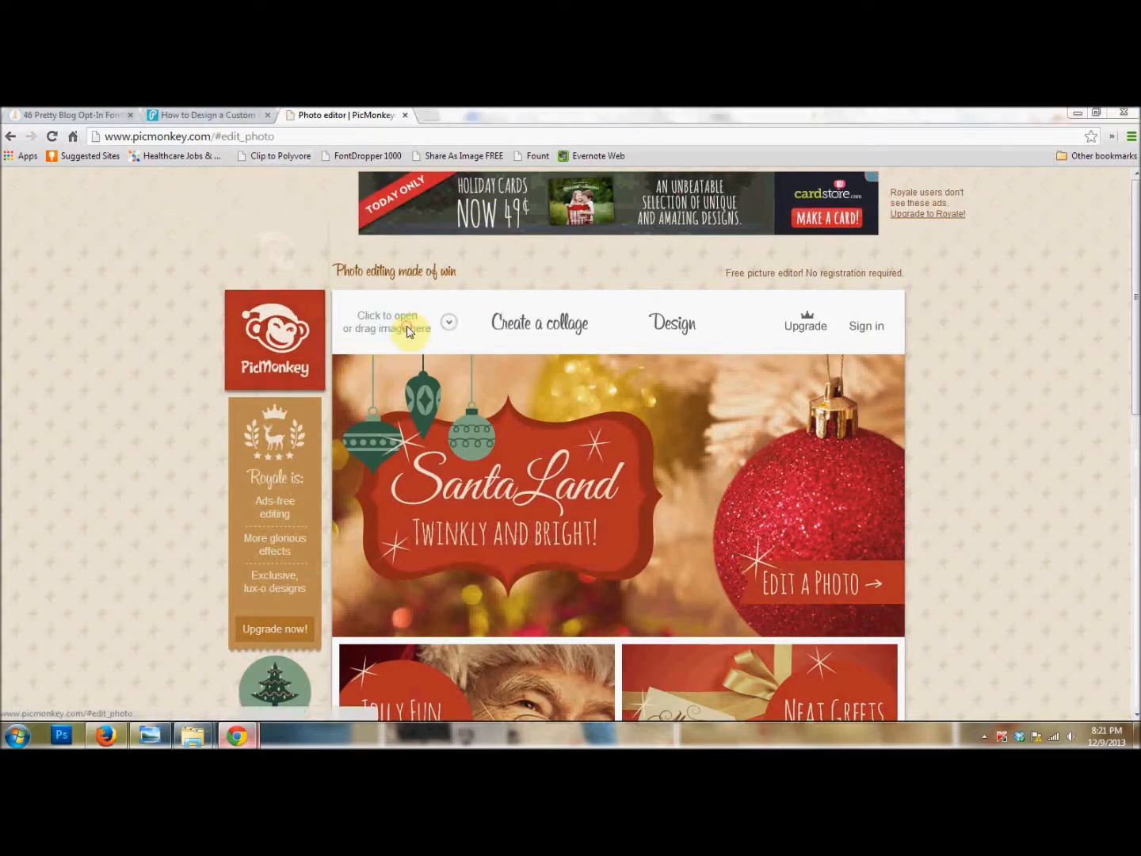
click(407, 331)
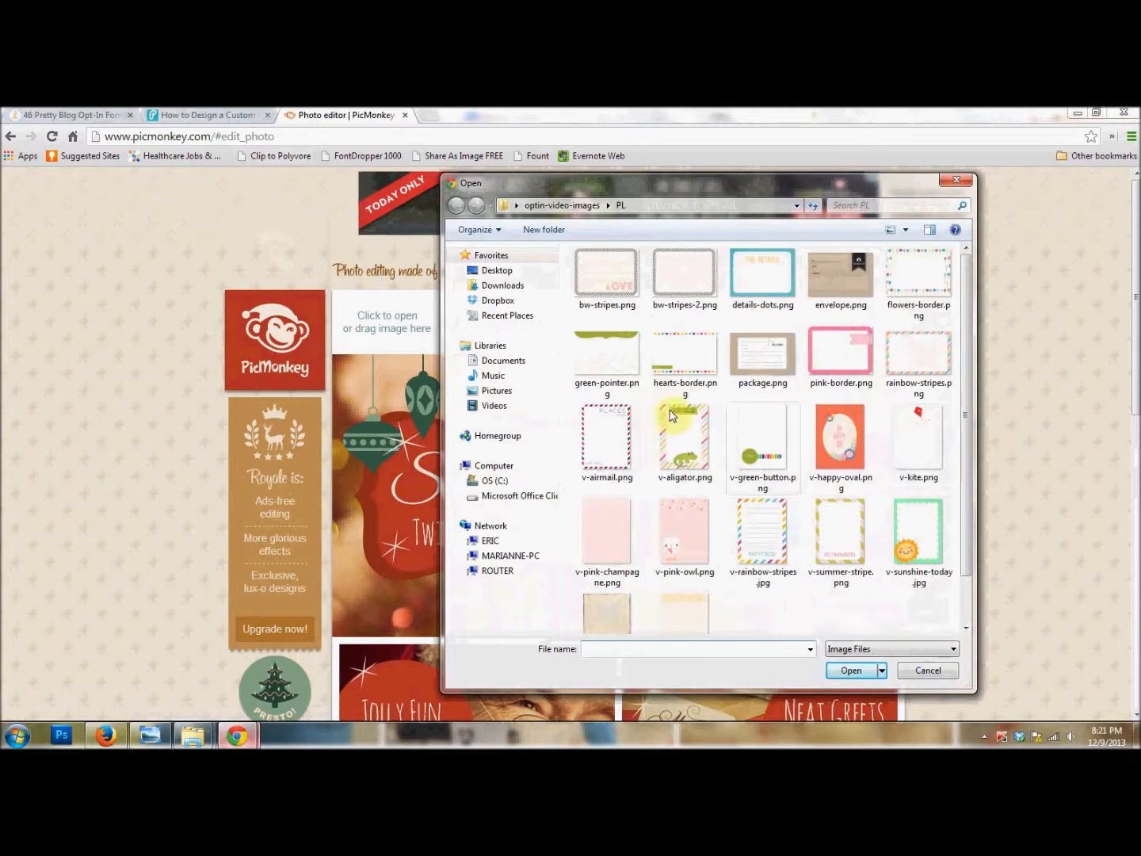
click(617, 454)
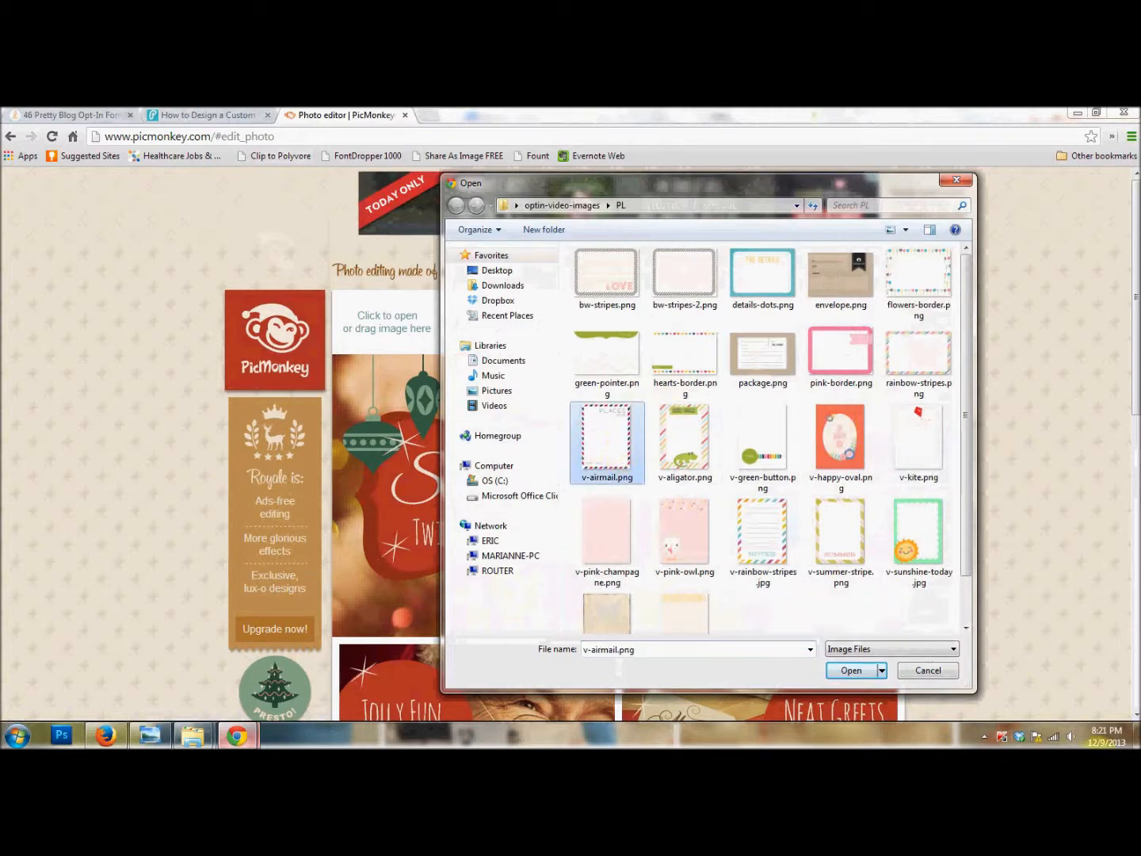
click(867, 673)
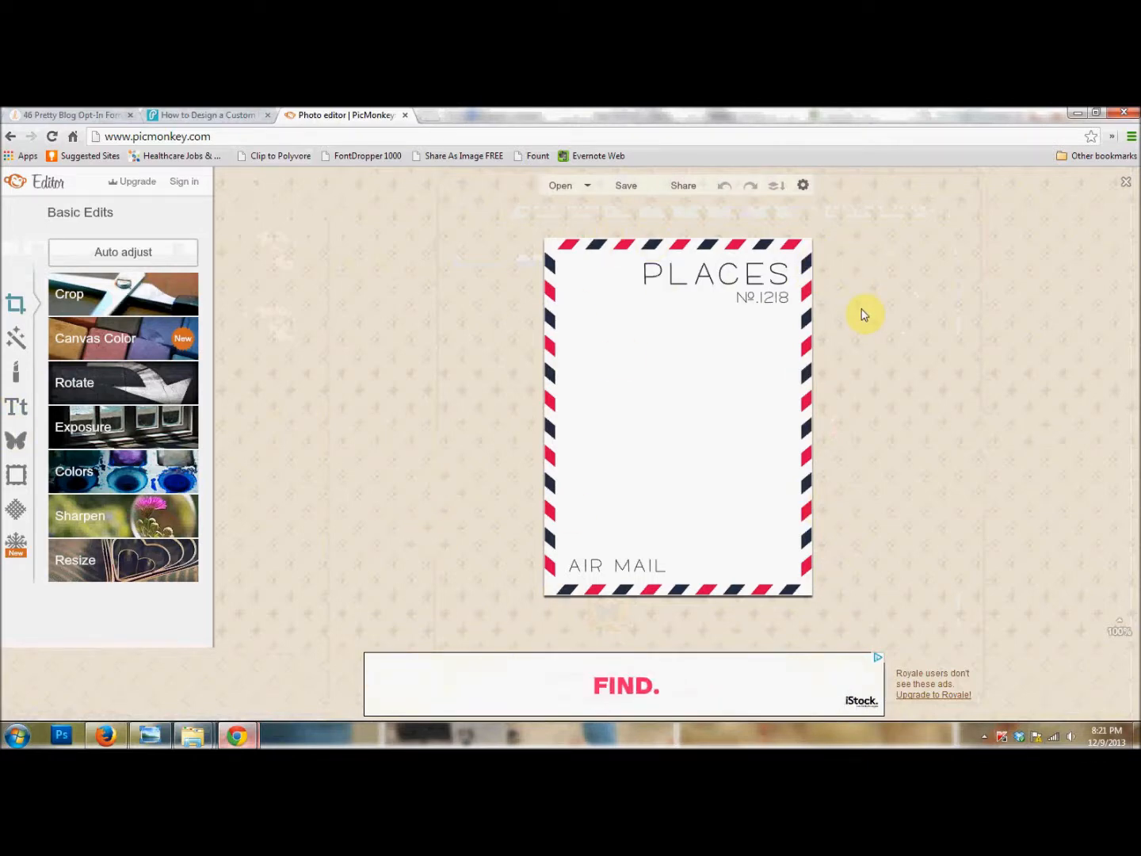
Step: Check the opt-in form on the blog page, and rotate the airmail image 90° counterclockwise into landscape orientation
click(203, 117)
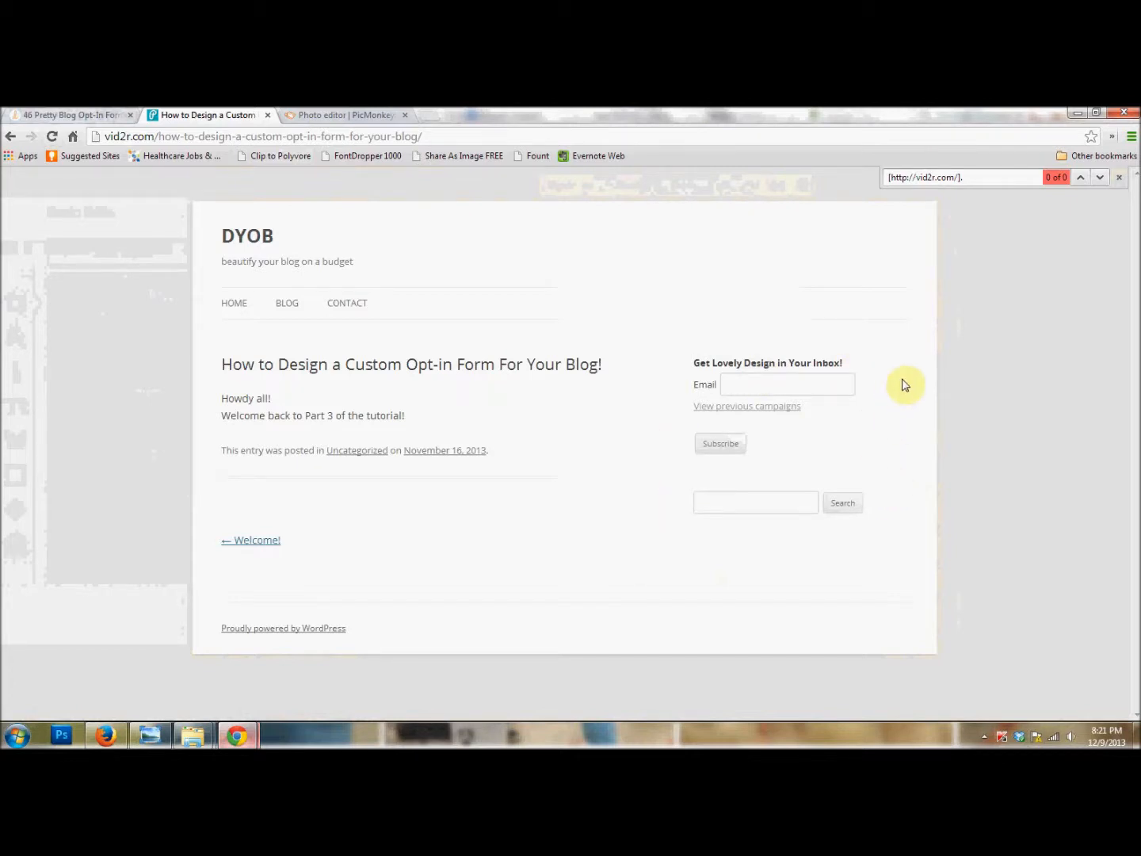
click(332, 117)
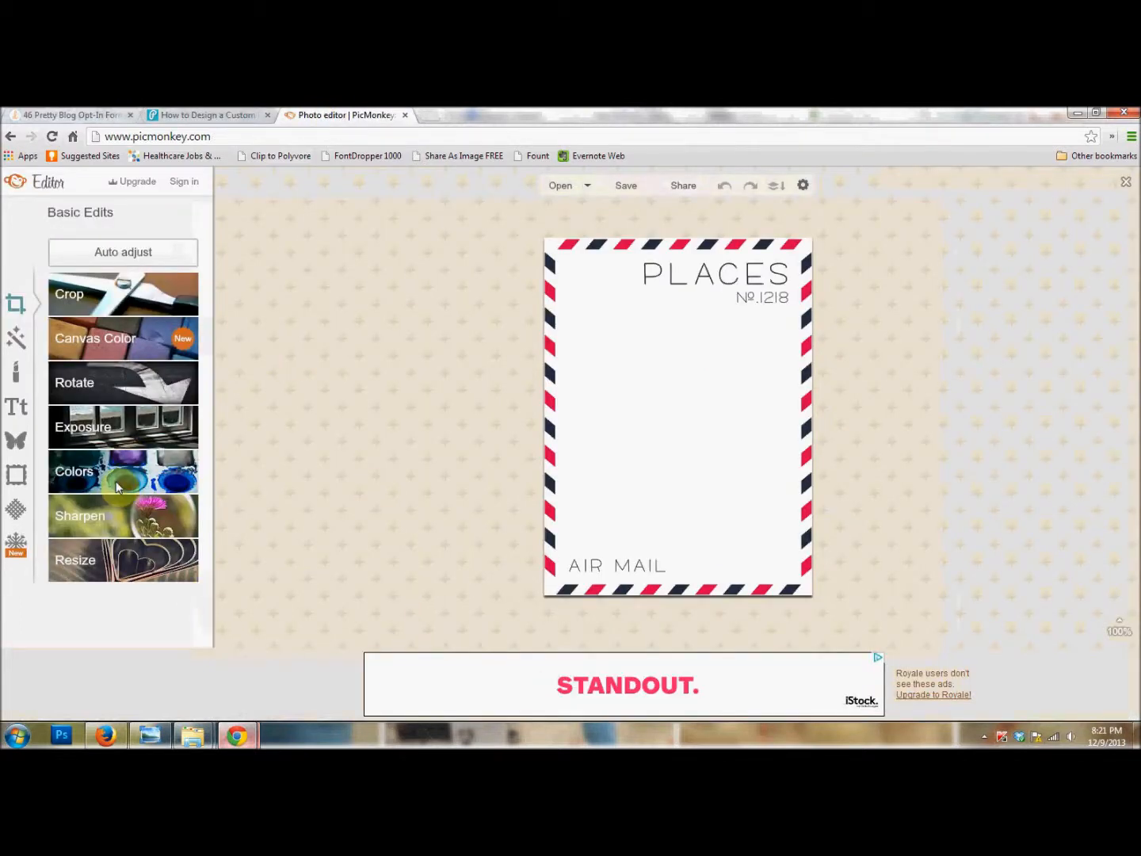
click(124, 388)
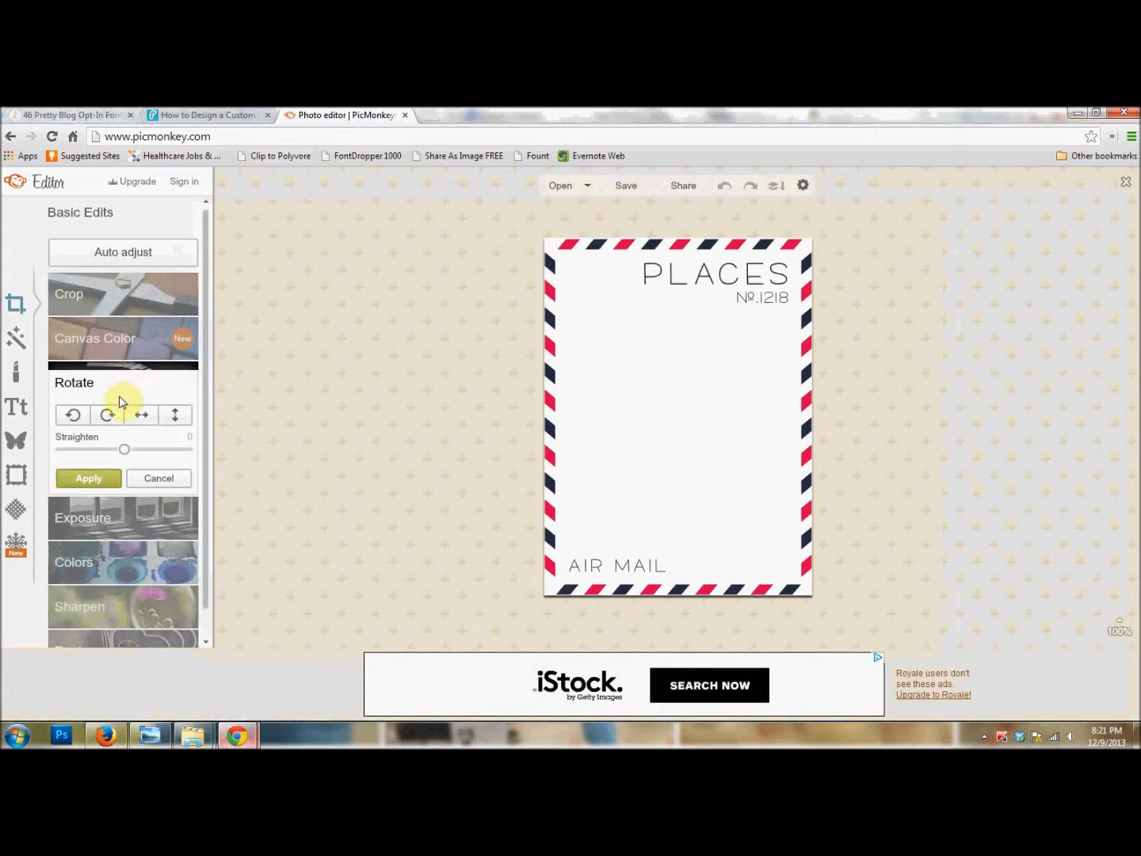
click(75, 417)
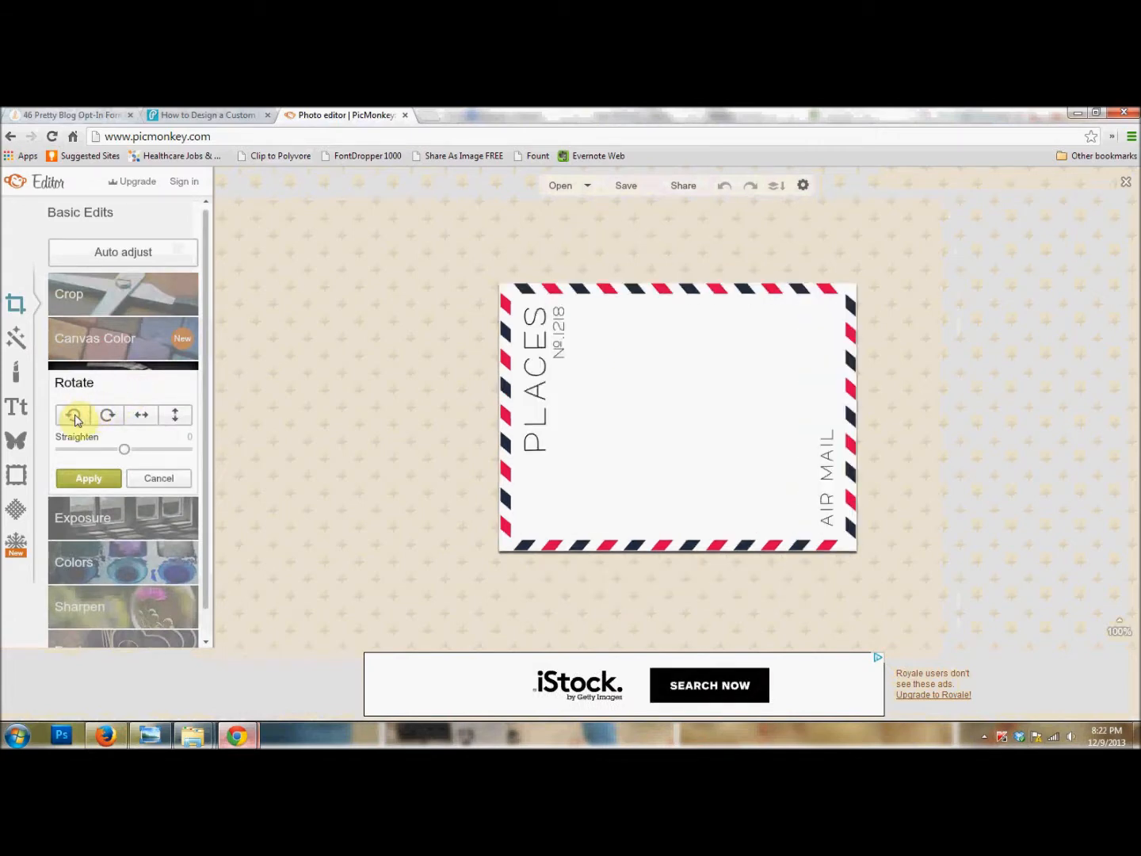
click(74, 478)
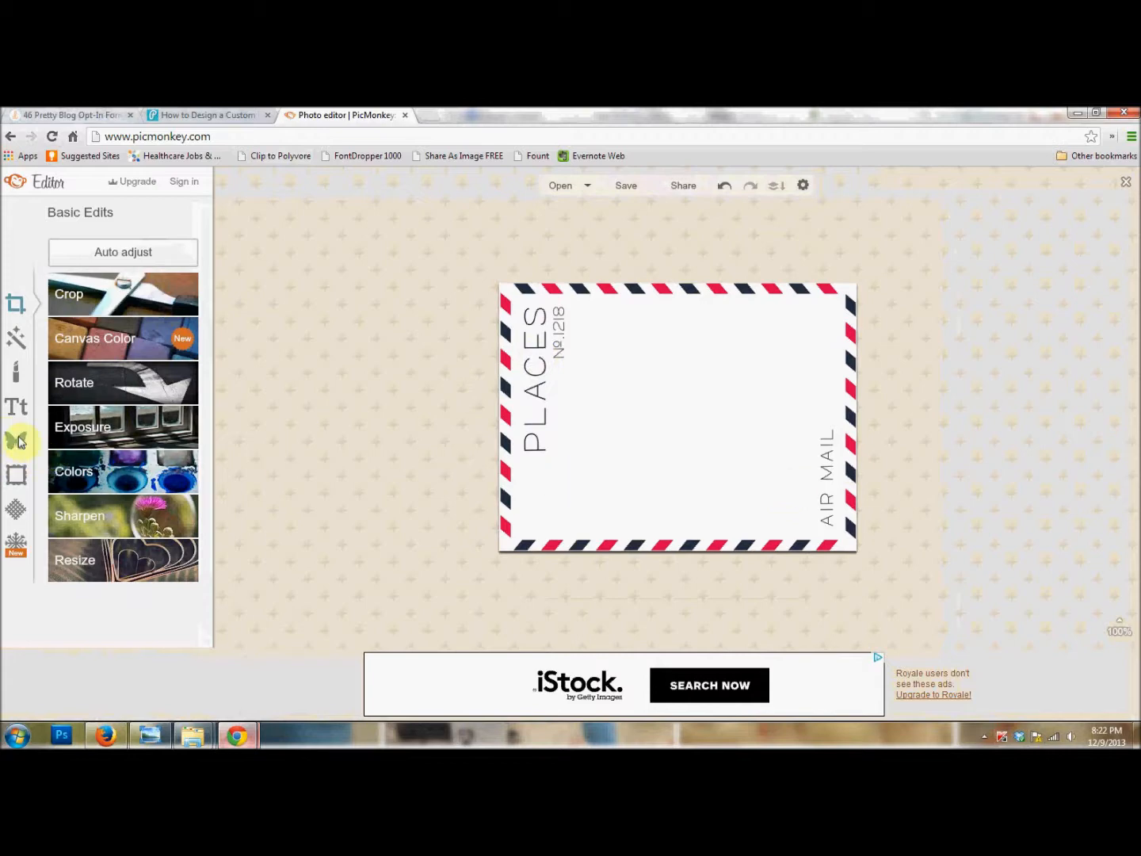
Step: Cover the lettering inside the striped border with a geometric rectangle overlay spanning the card's interior, coloured white
click(18, 440)
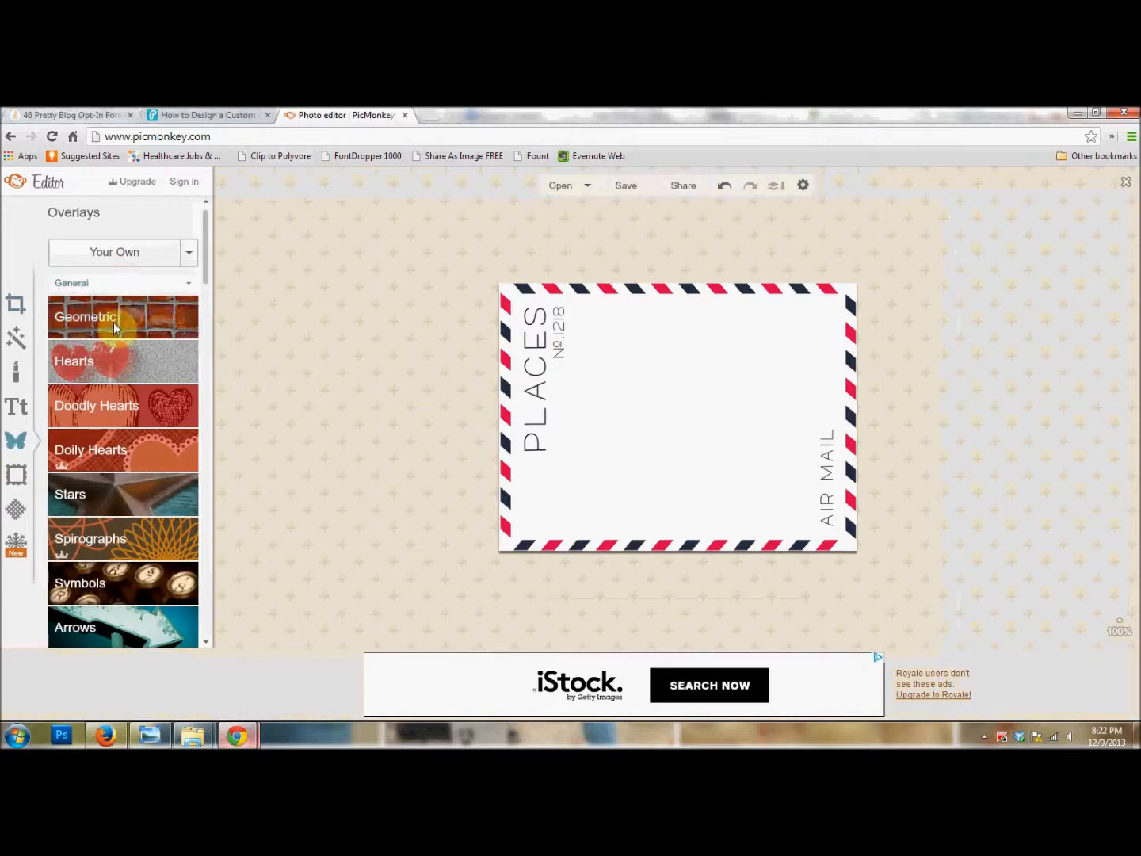
click(111, 321)
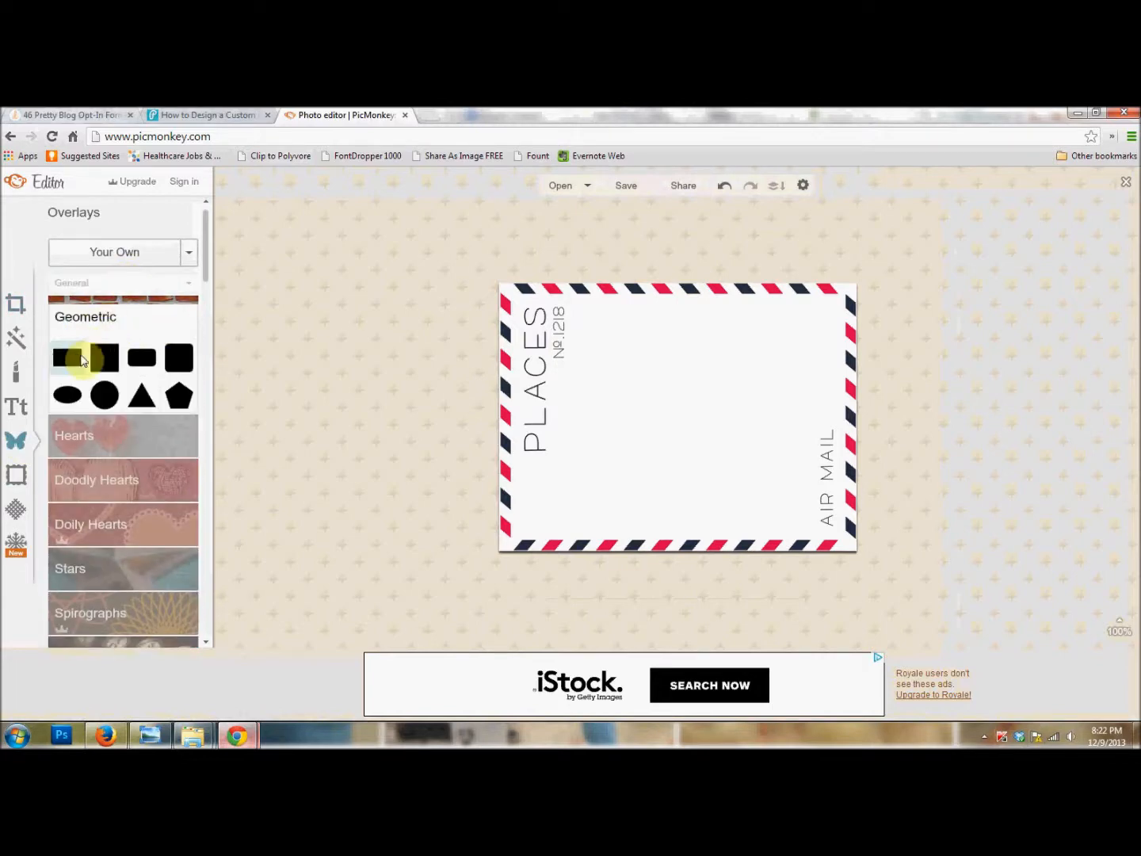
click(70, 358)
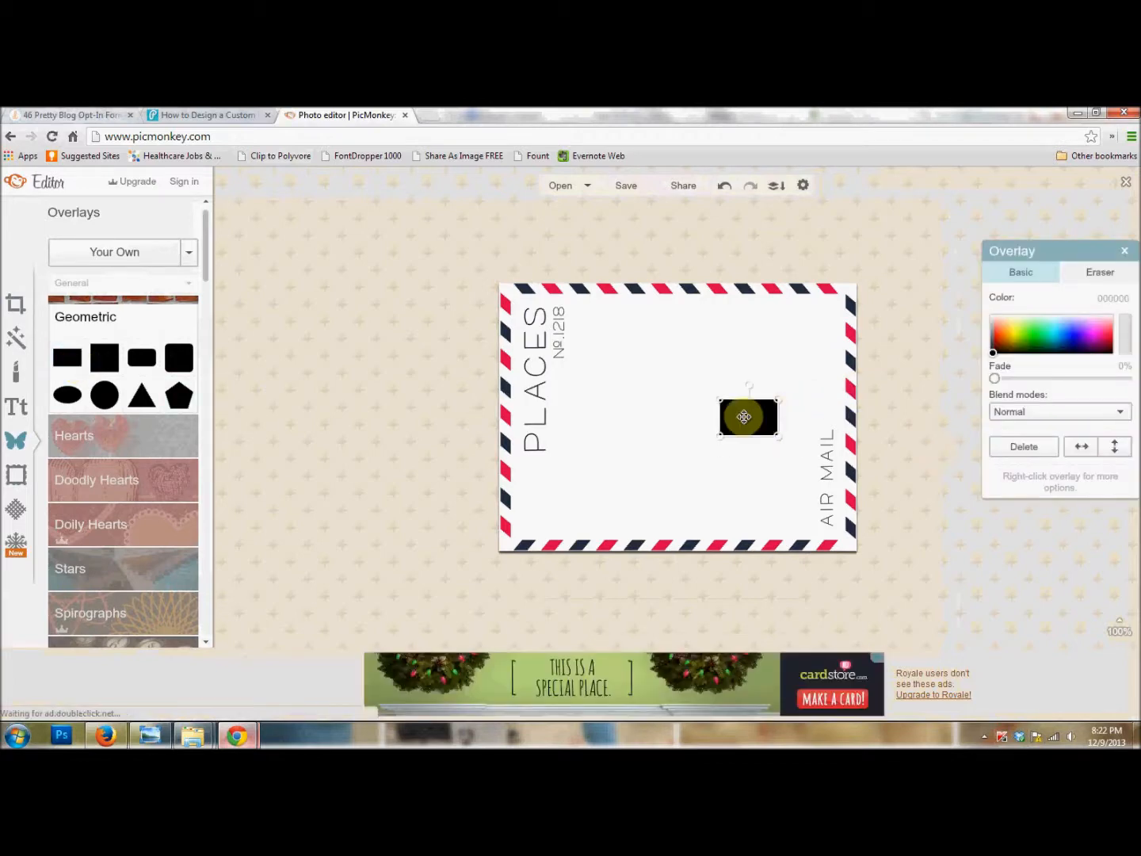
drag(745, 416, 544, 320)
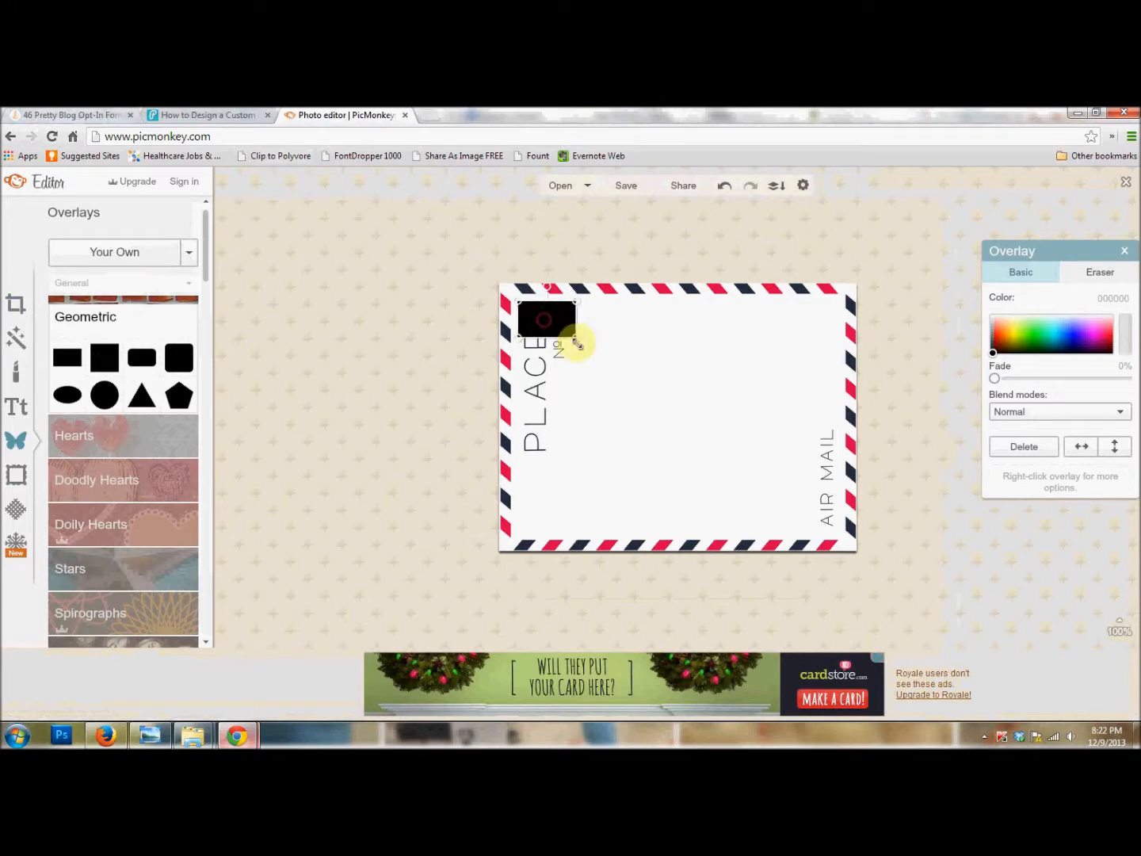
drag(576, 340, 842, 539)
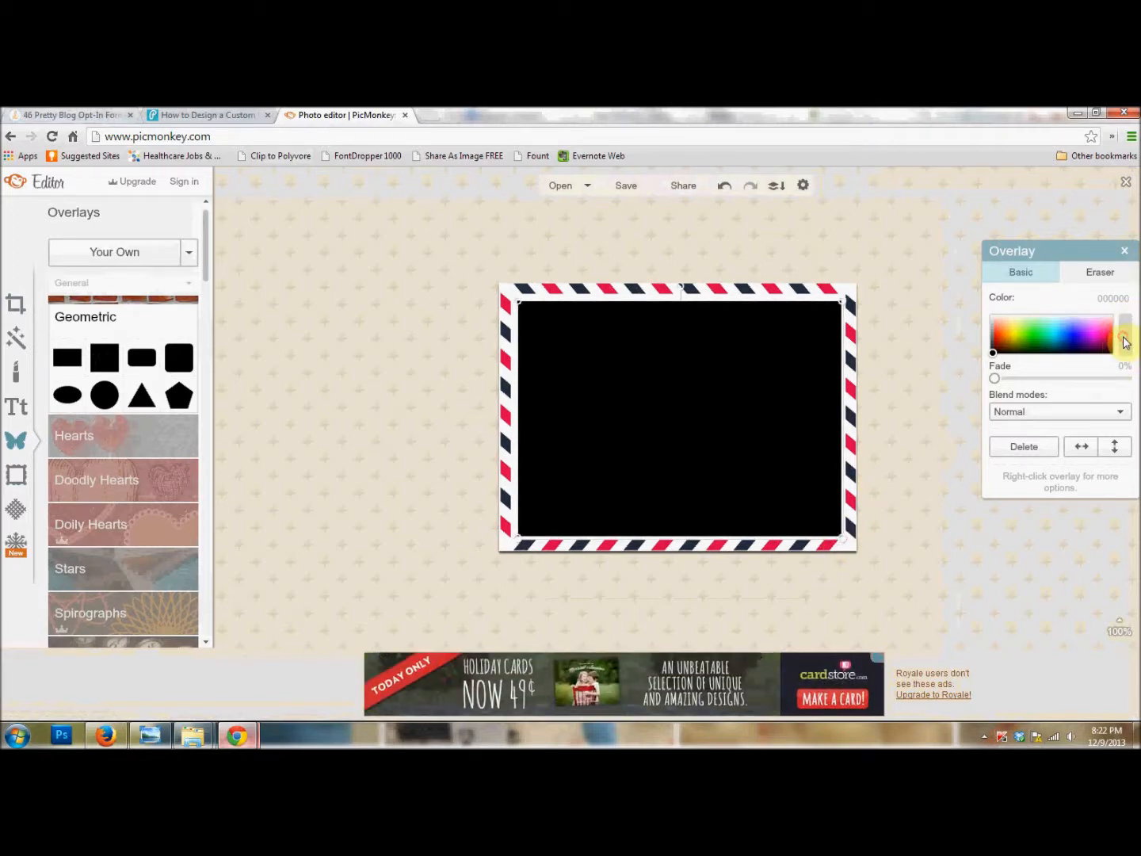
drag(1129, 332, 859, 284)
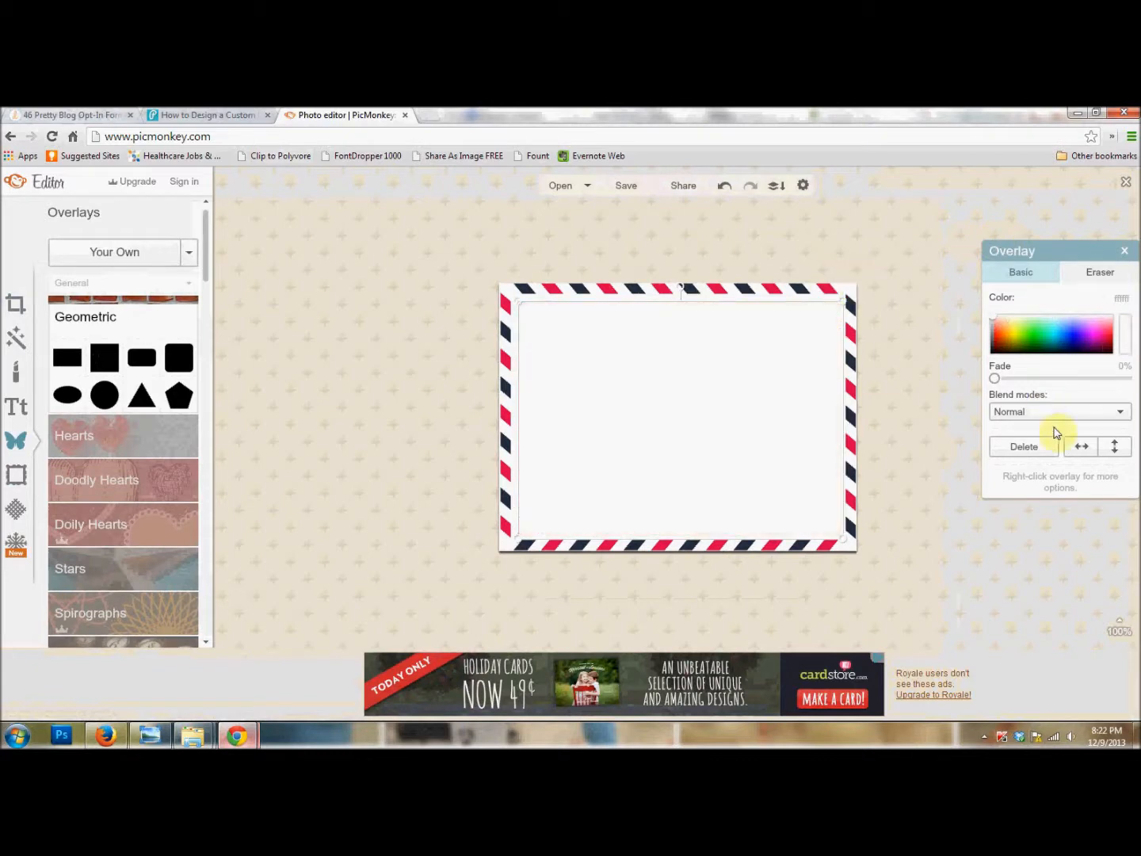
click(885, 321)
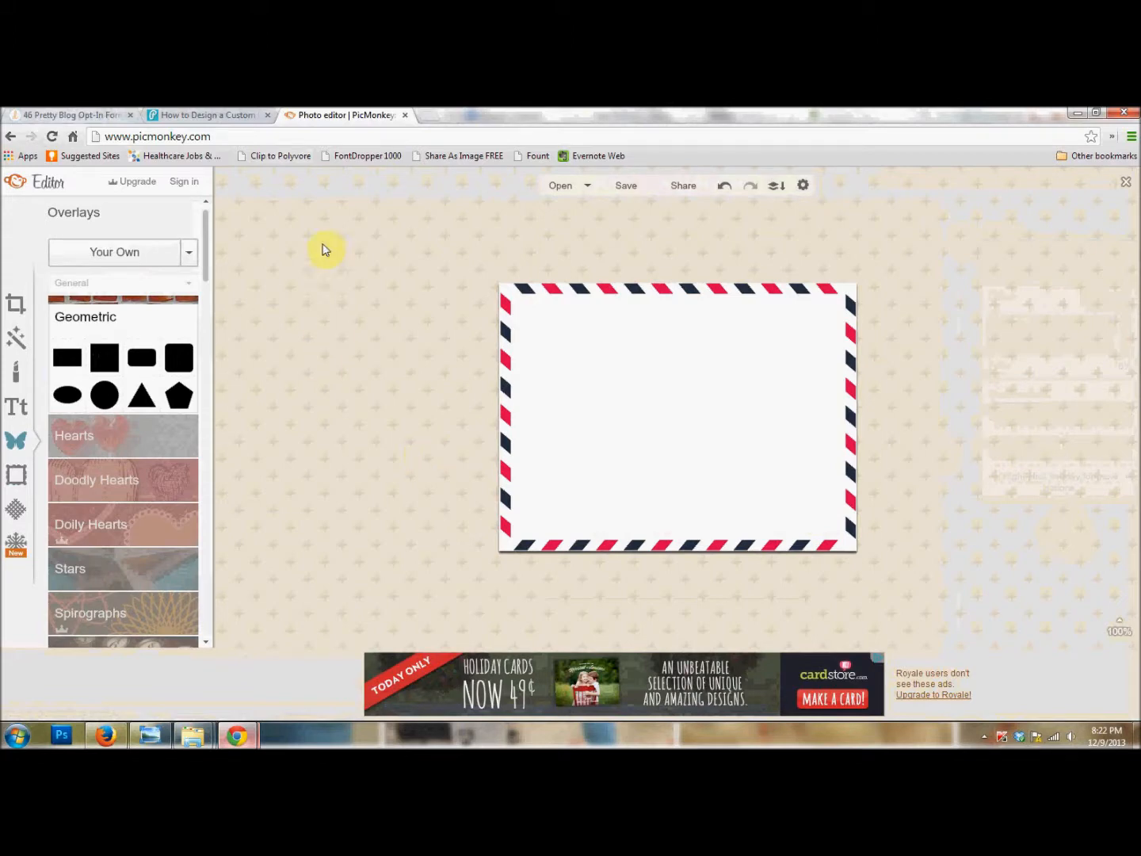
Step: Copy the opt-in form heading "Get Lovely Design in Your Inbox!" from the blog page's sidebar
click(218, 122)
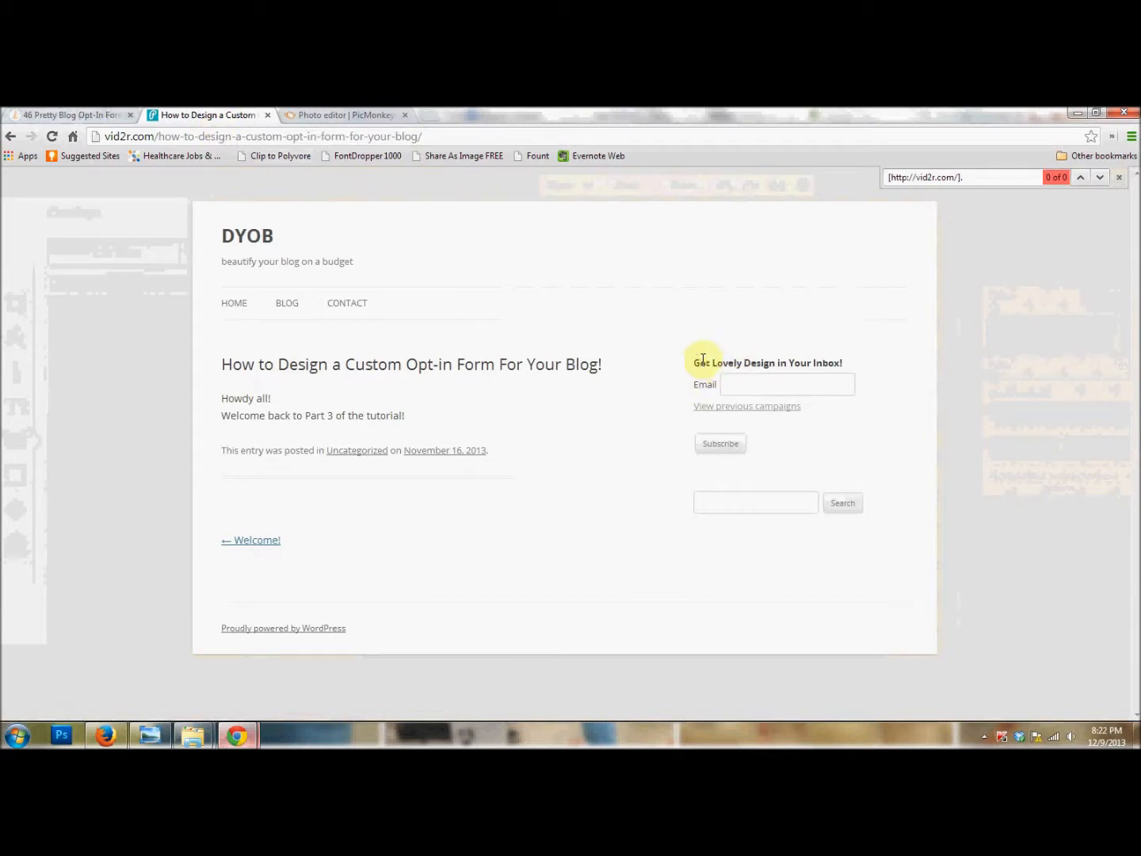
drag(694, 367, 844, 364)
key(ctrl+c)
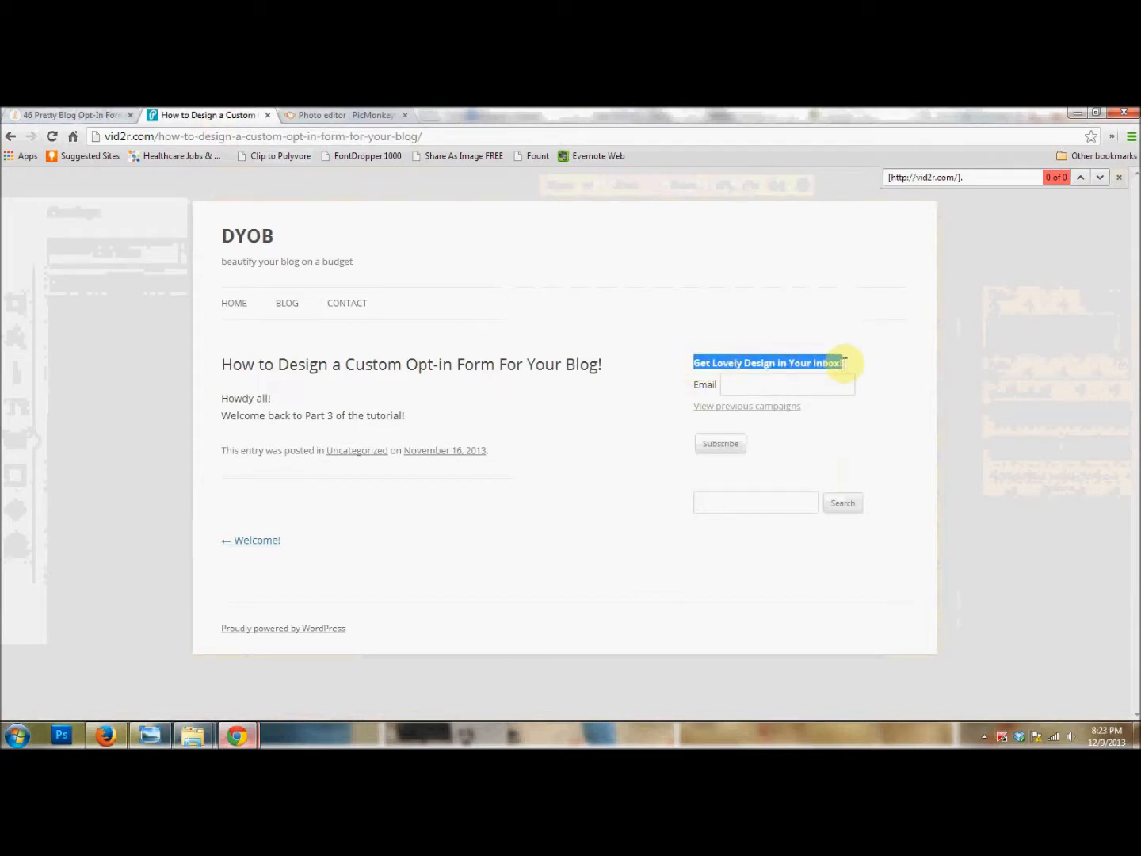
Step: Add a centre-aligned text box in Didact Gothic to the airmail card reading "Get Lovely Design in Your Inbox!"
click(326, 119)
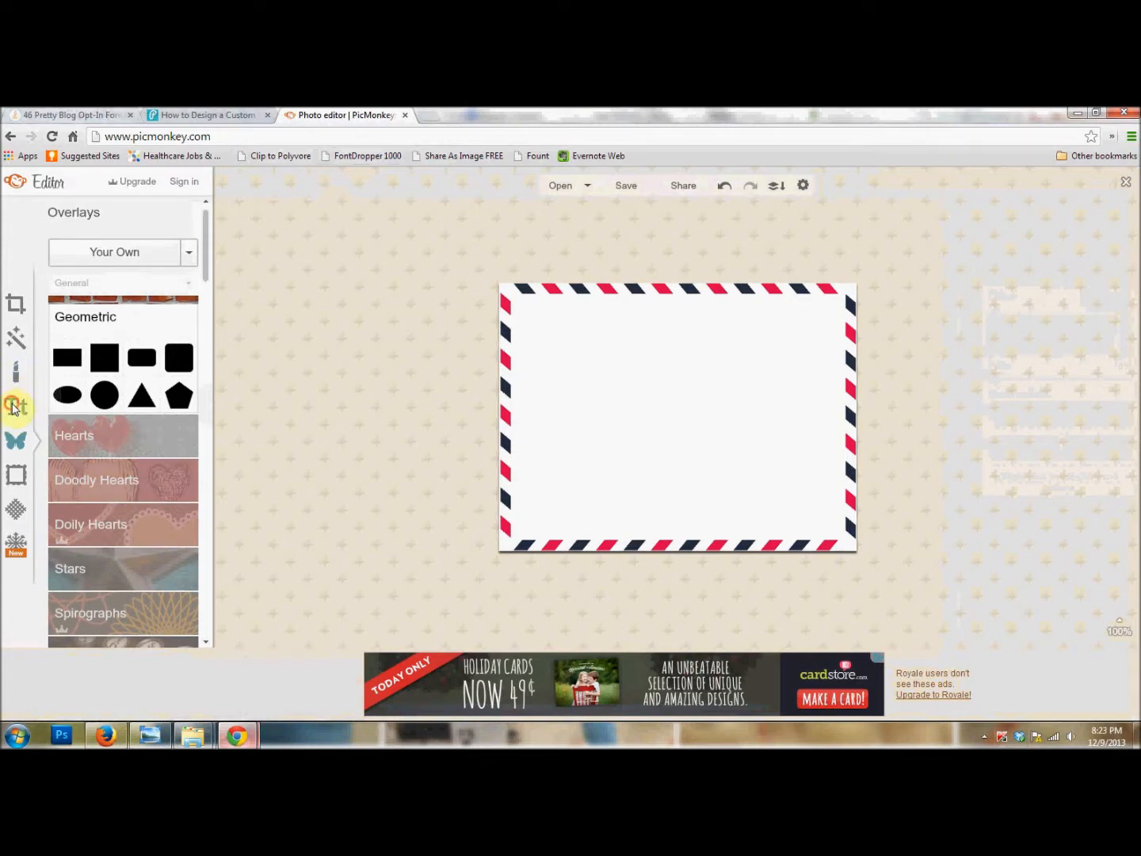
click(13, 408)
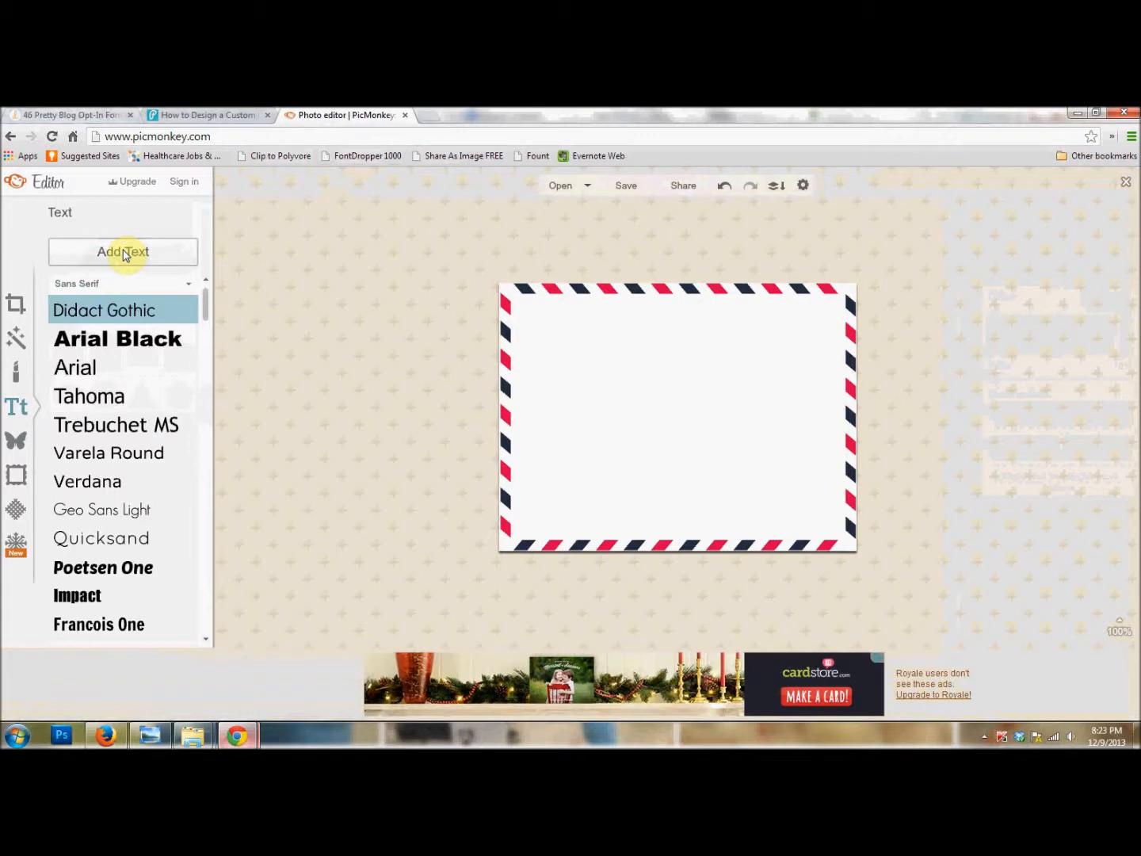
click(123, 253)
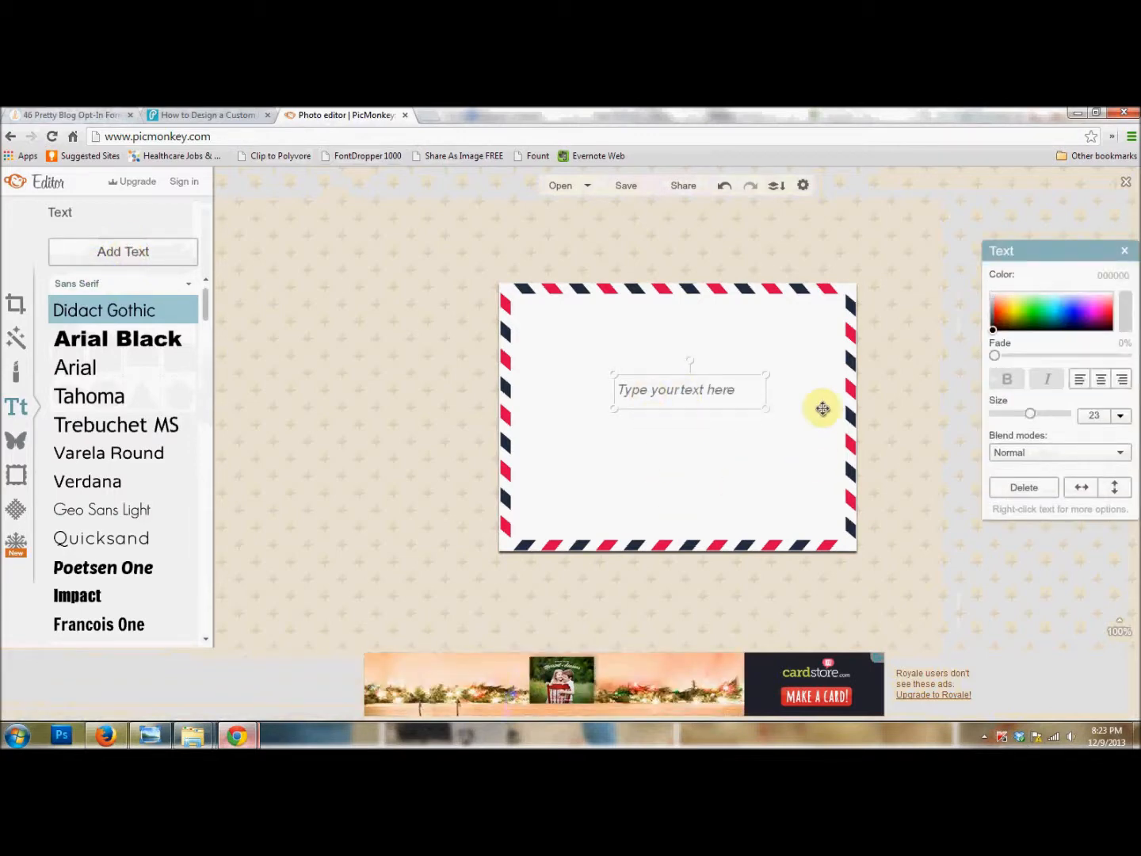
click(1103, 380)
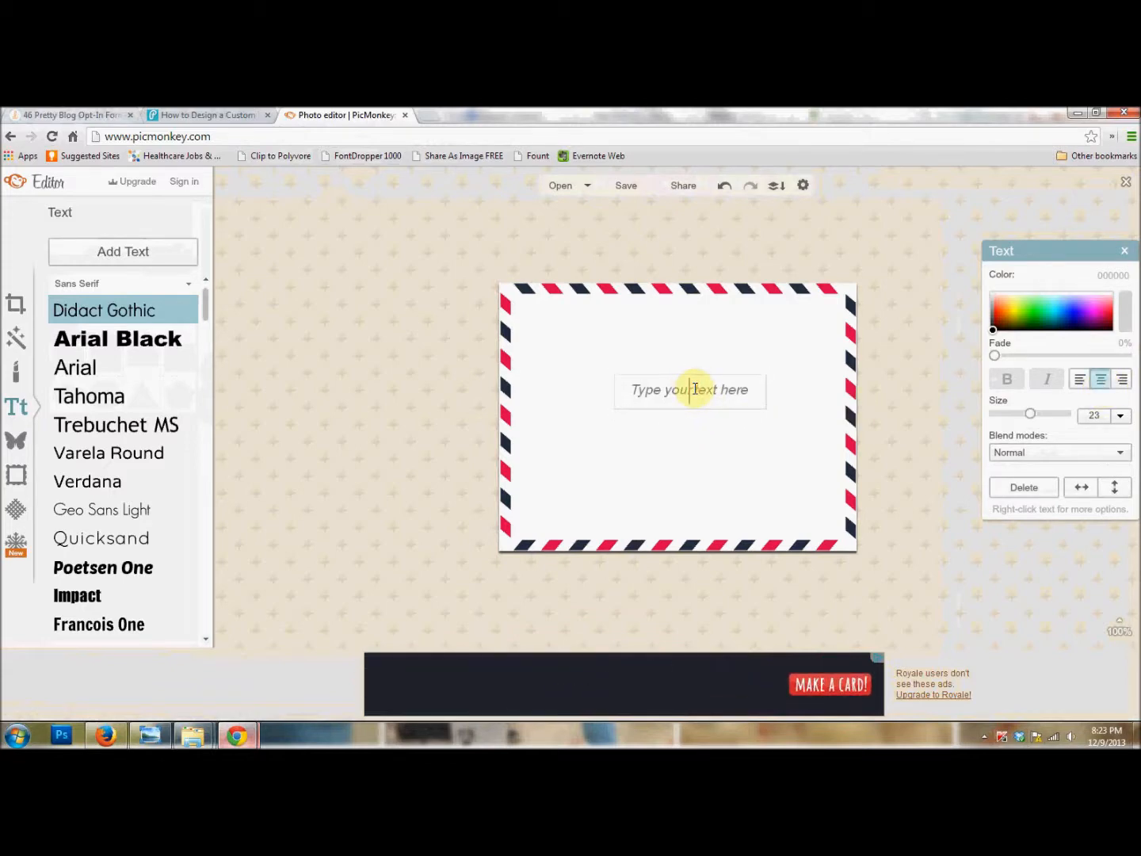
click(696, 389)
key(ctrl+v)
text(!)
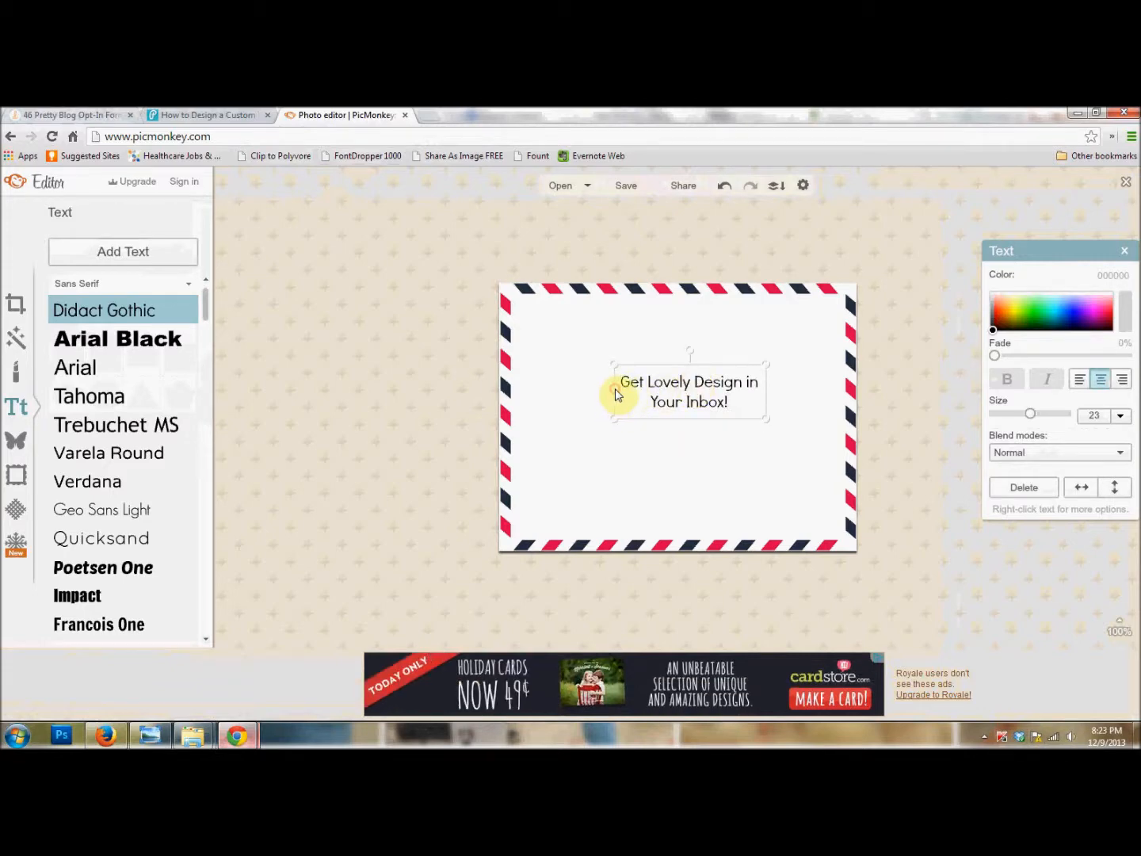
Step: Widen the headline's text box to the card's full width and move it up into the upper part of the card
drag(616, 391, 500, 390)
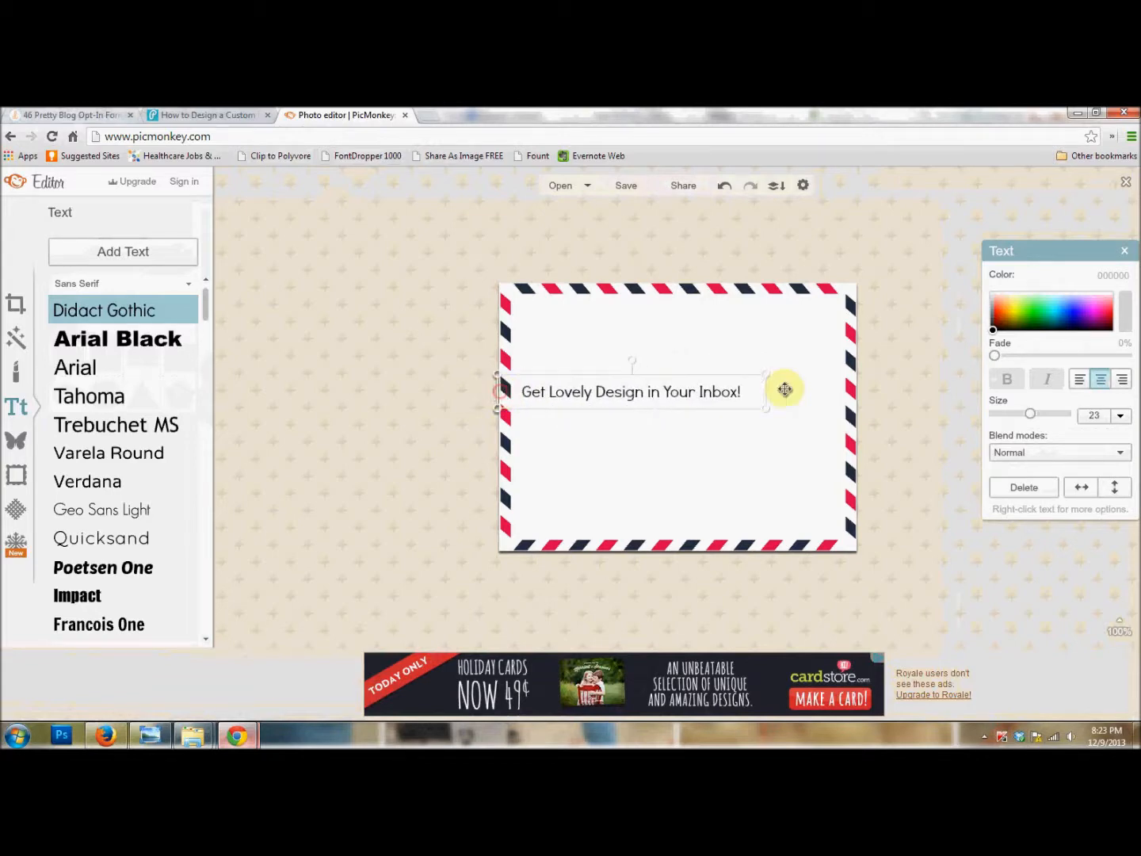
drag(765, 390, 859, 391)
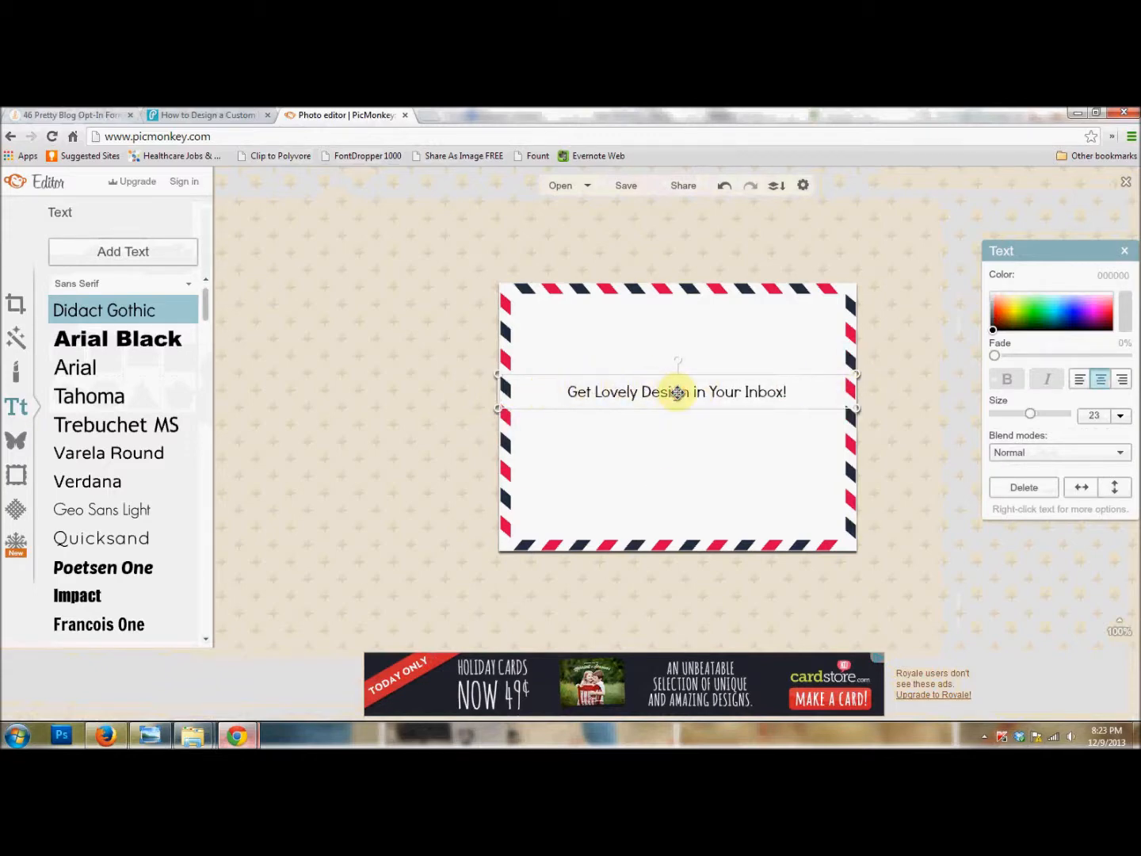
drag(677, 376, 679, 363)
click(674, 382)
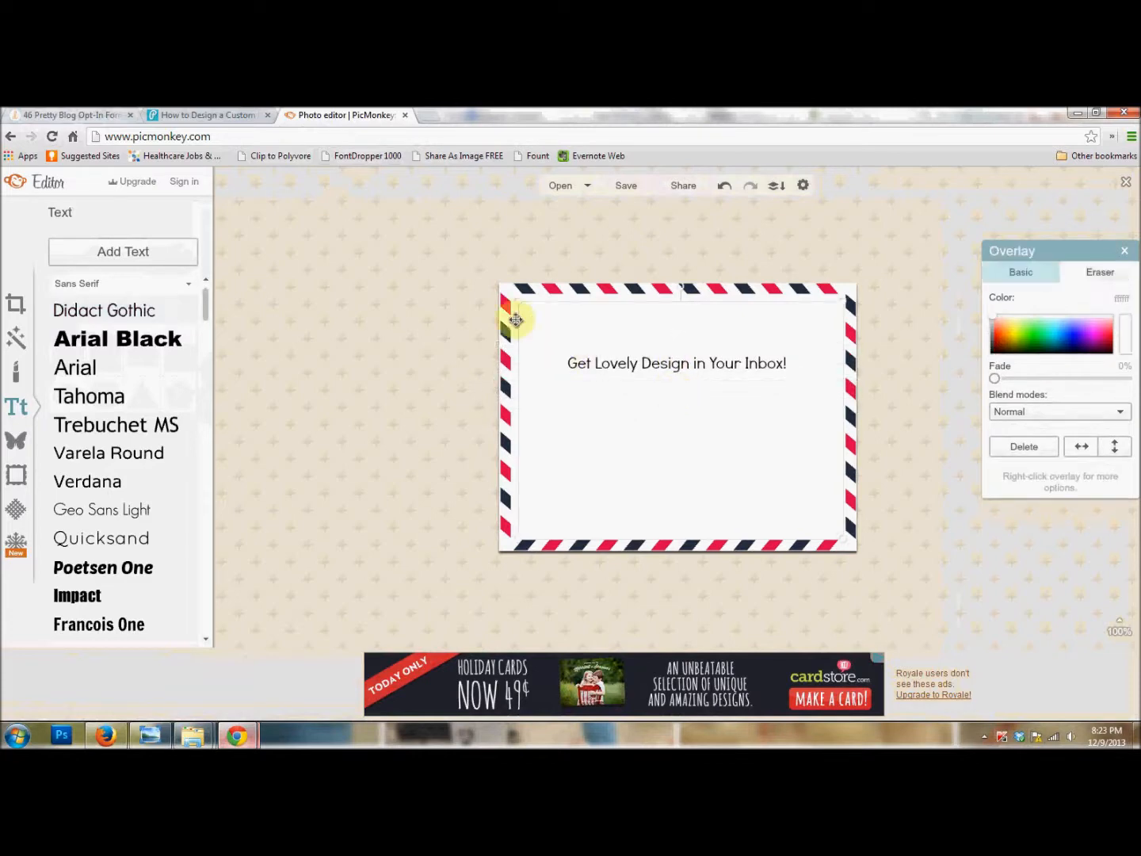
Step: Add a text box in Arial reading "Email" below the headline, near the card's left border
click(214, 115)
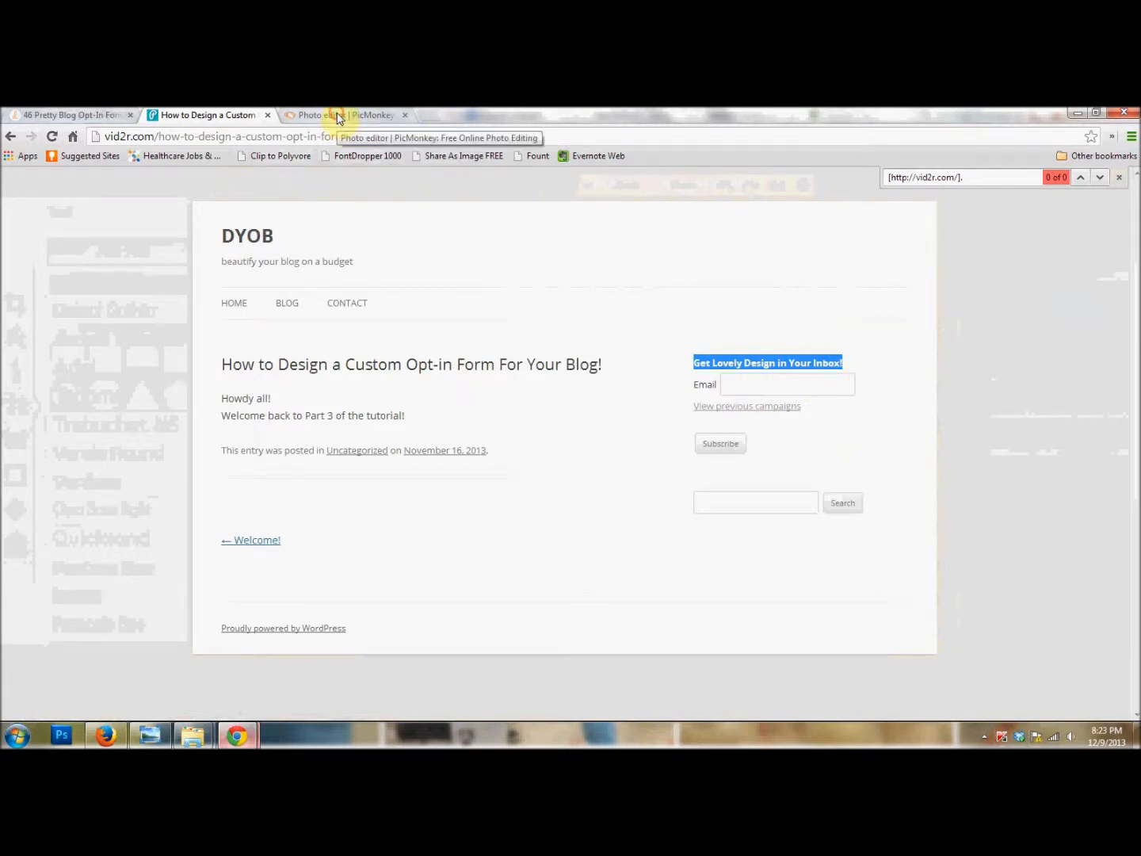
click(333, 115)
click(123, 252)
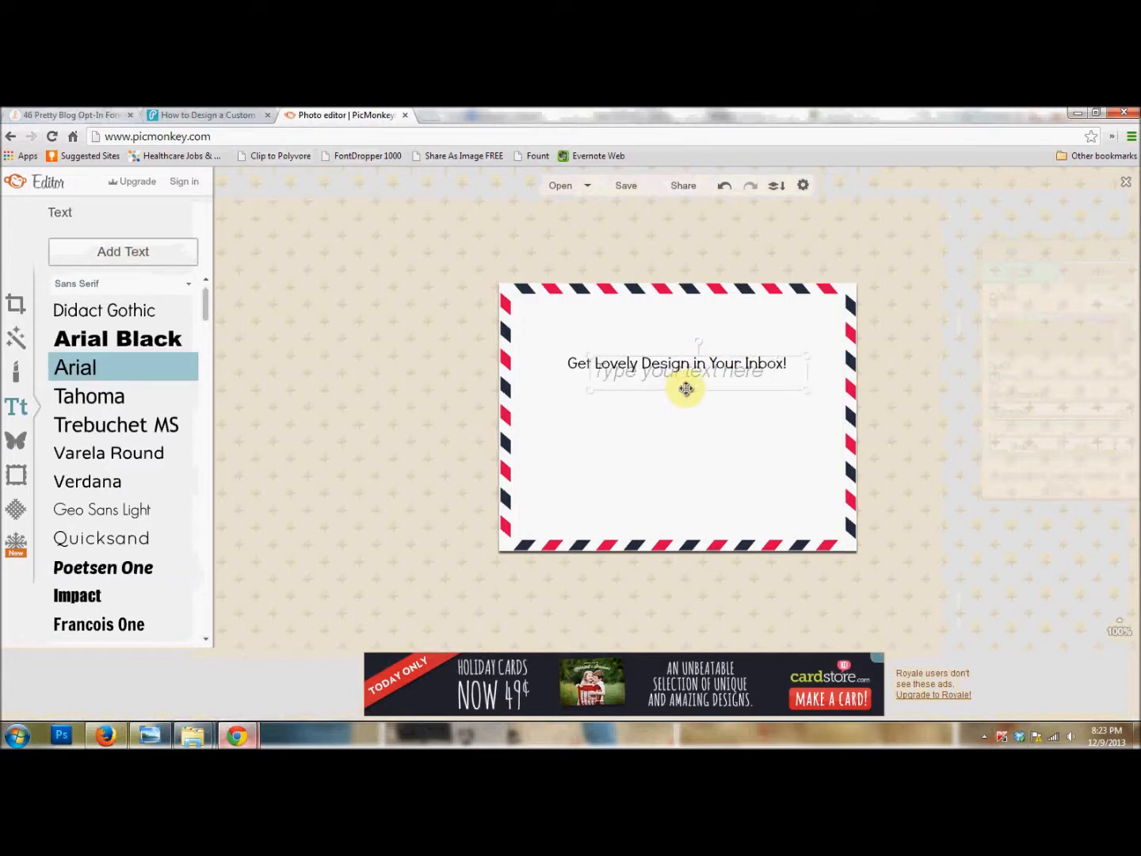
drag(683, 384, 627, 413)
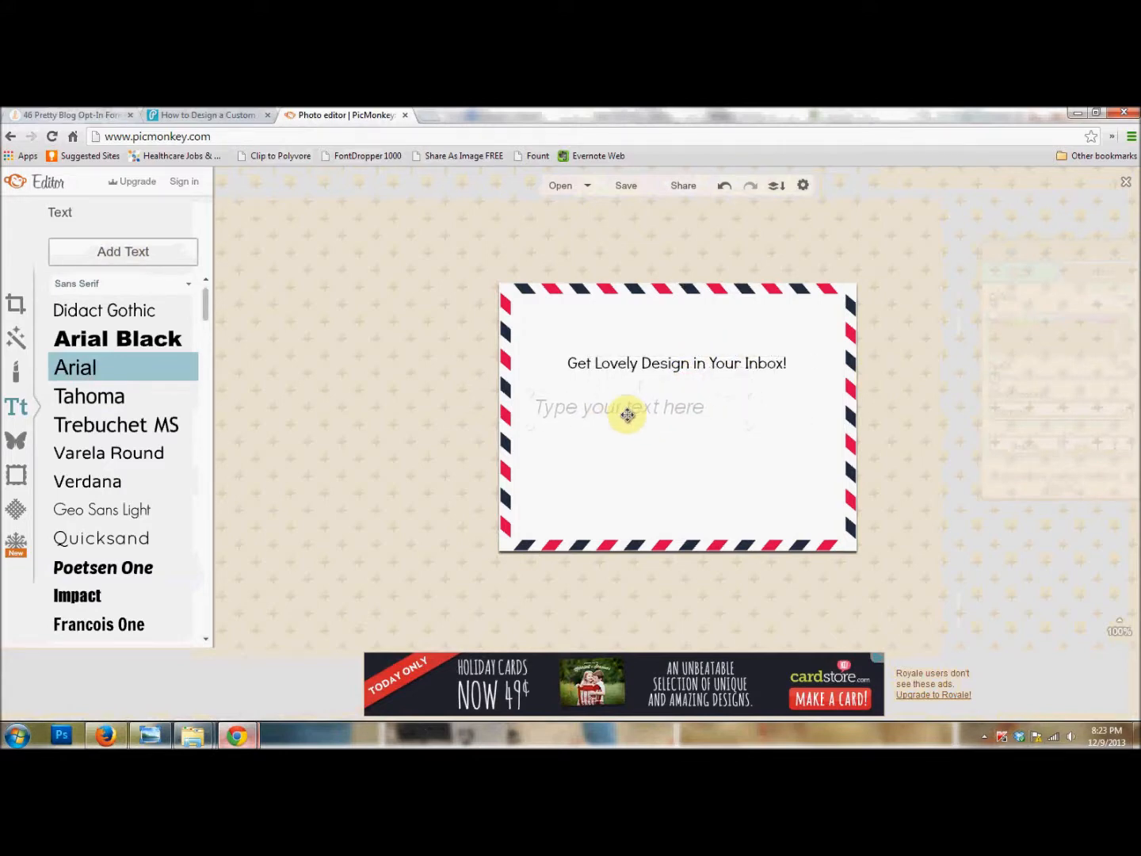
text(Email)
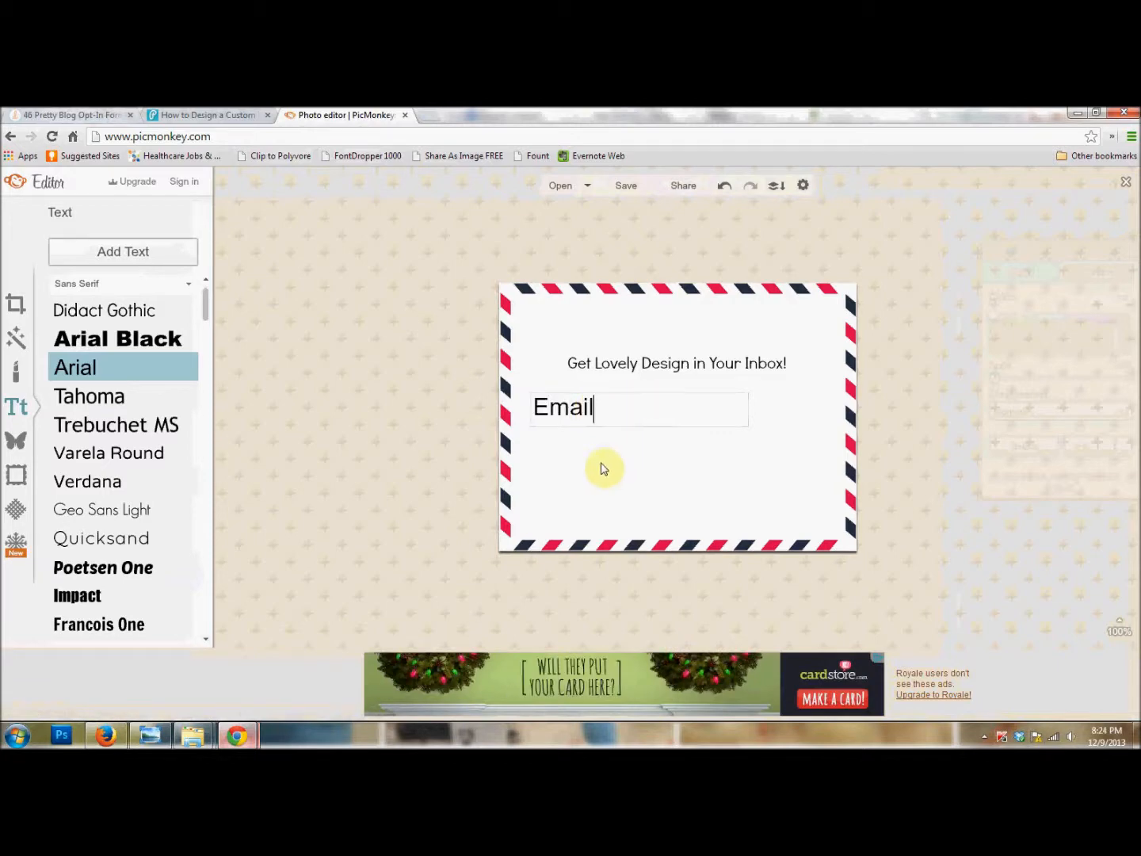
click(572, 468)
click(767, 400)
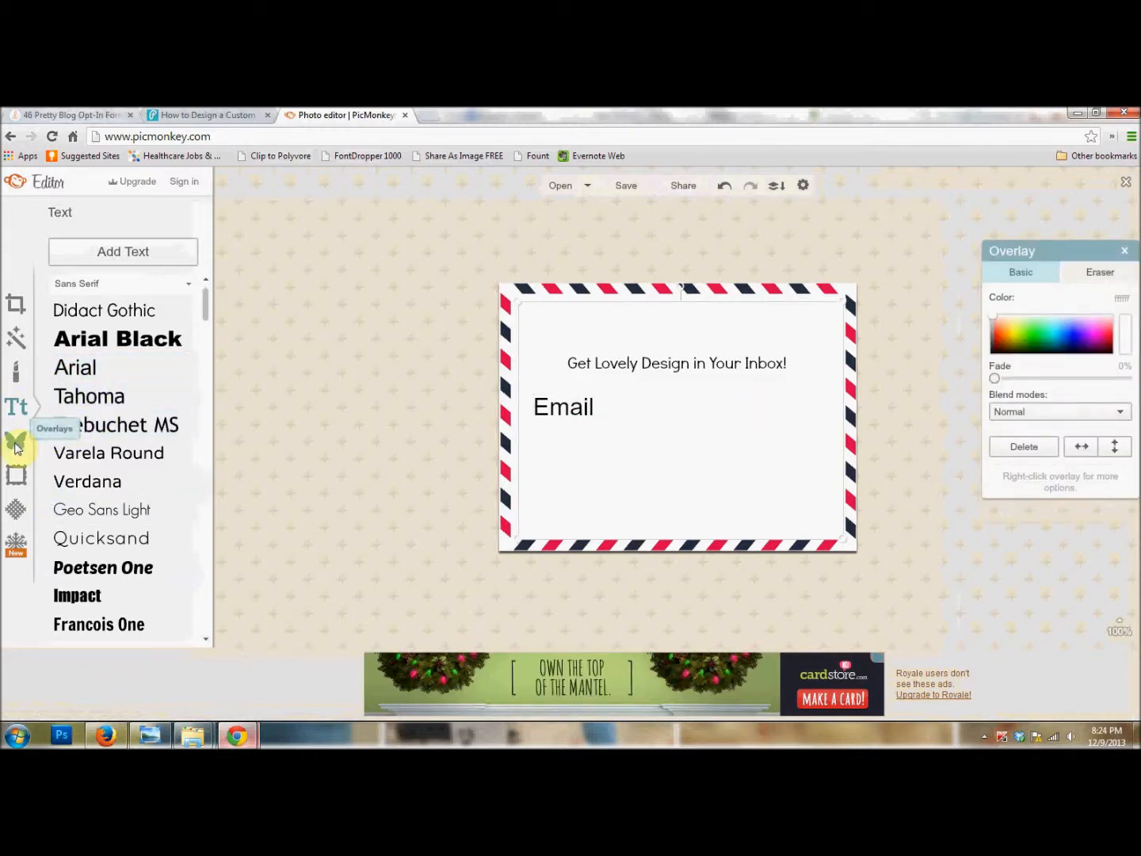
Step: Place a geometric rectangle overlay beside the Email label as the input field, stretched wider and coloured light grey dddddd
click(16, 444)
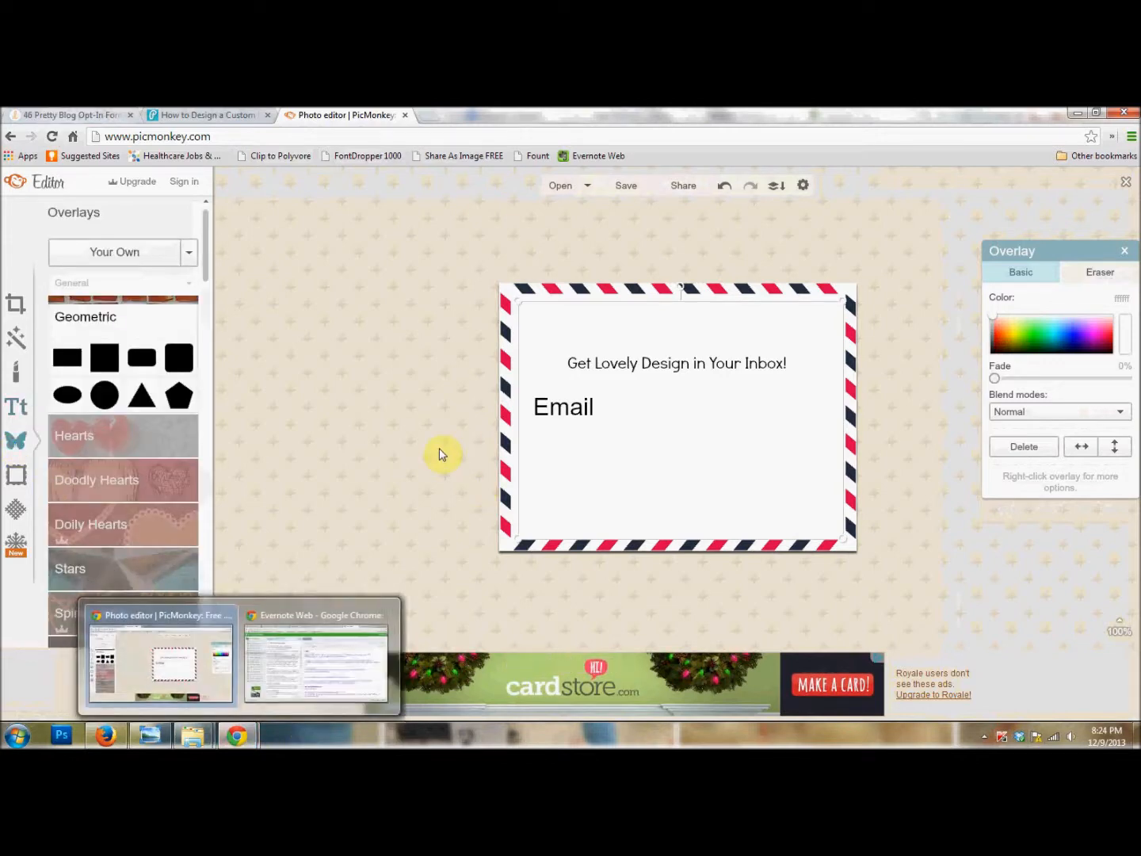
click(68, 362)
drag(674, 408, 768, 408)
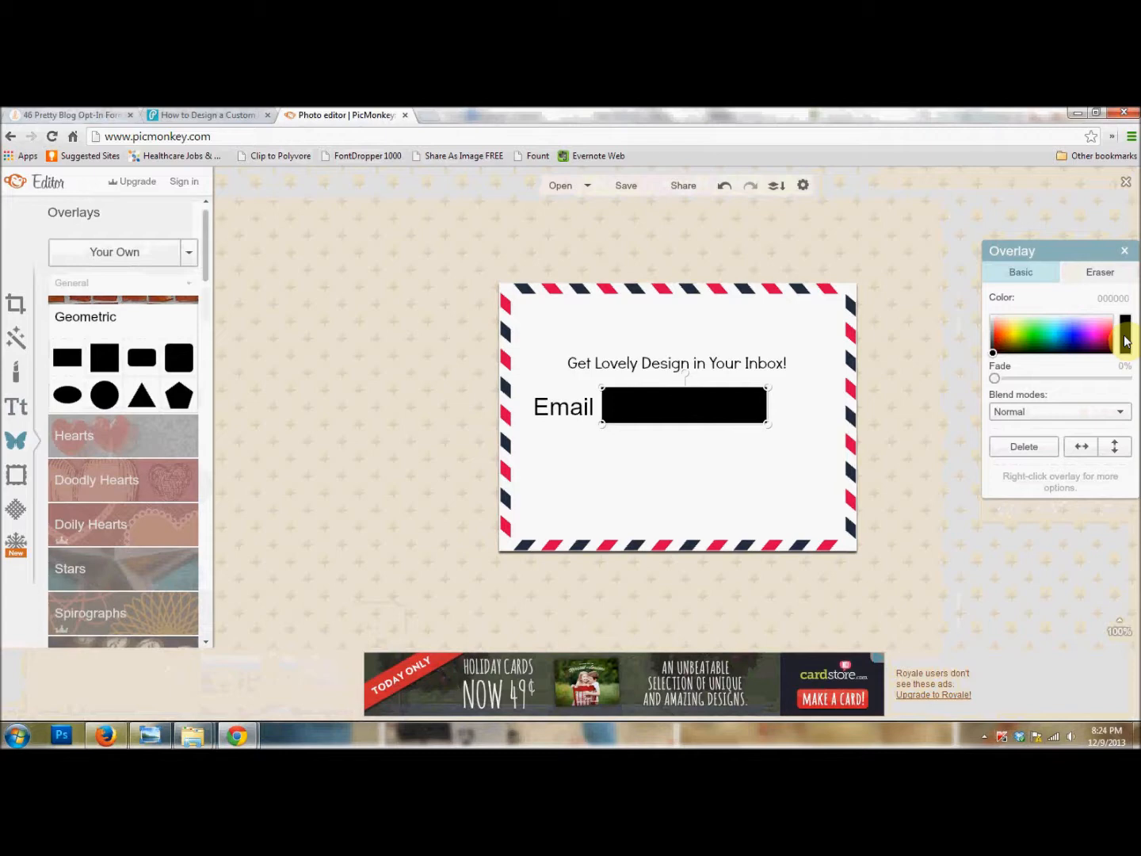
click(997, 317)
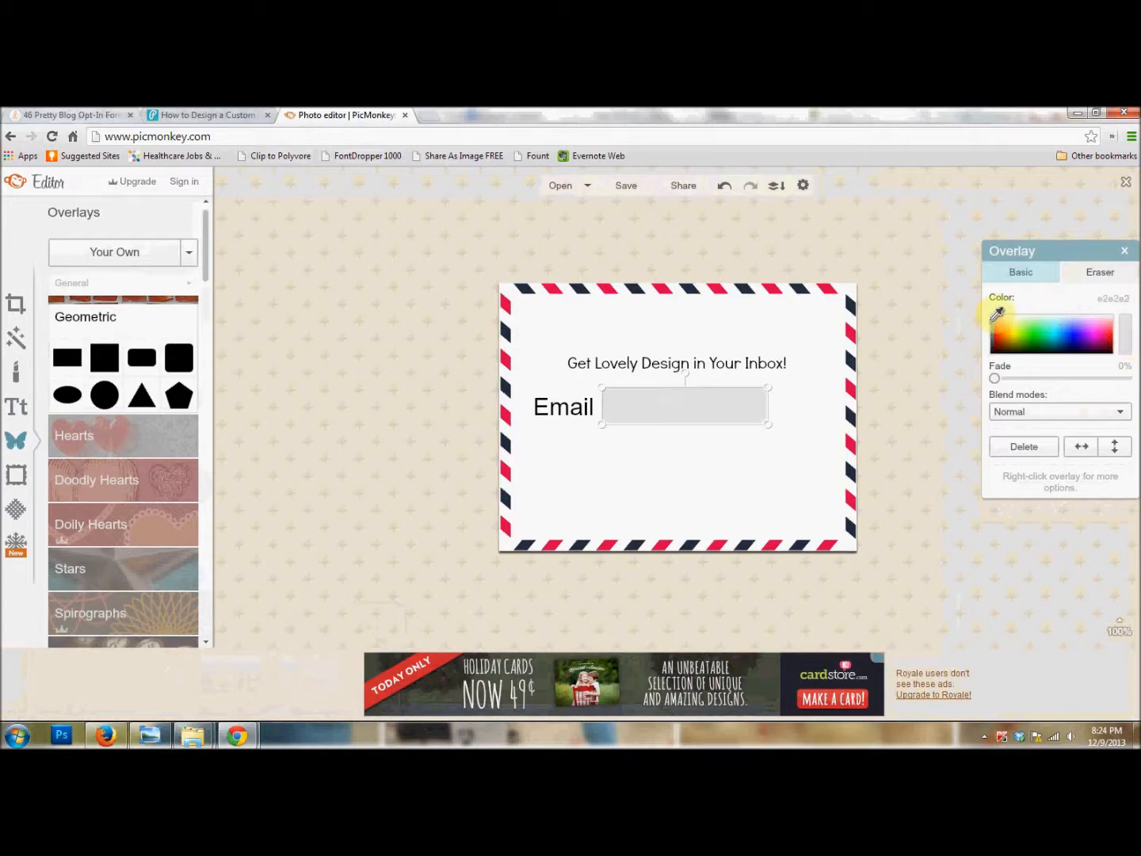
drag(997, 318, 997, 315)
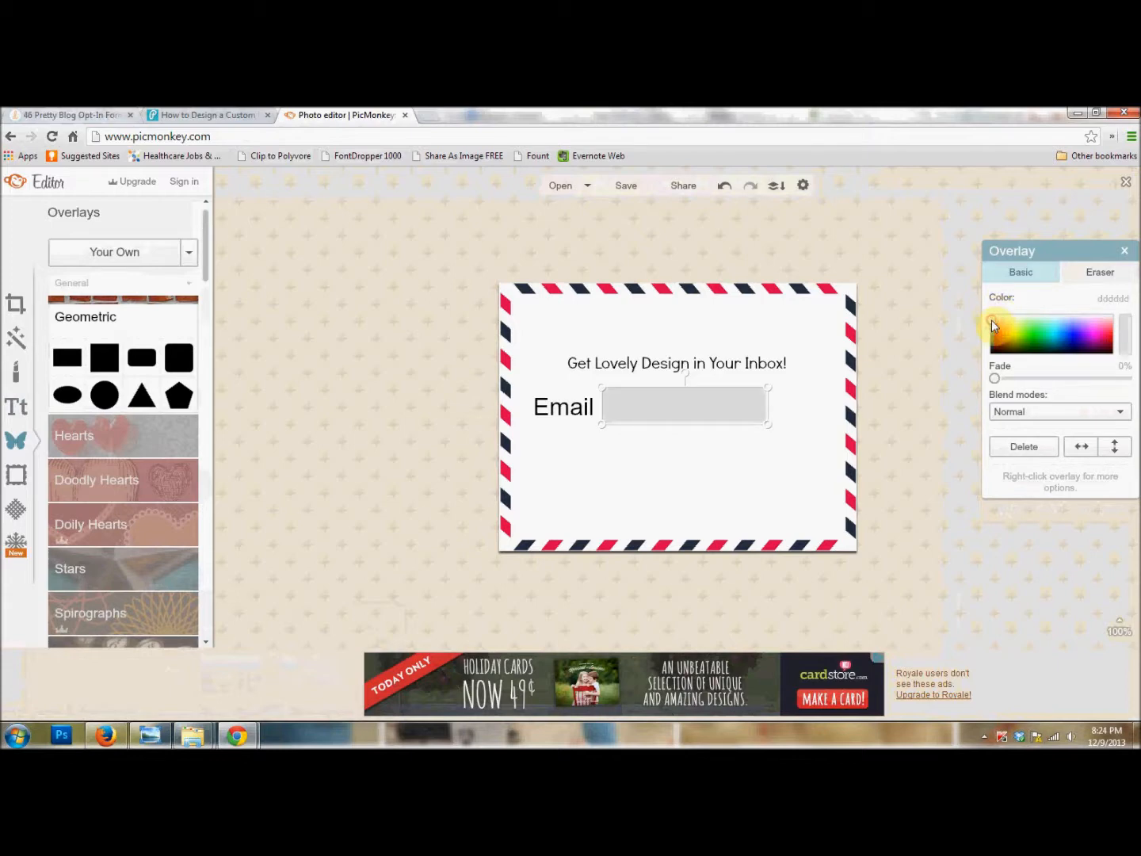
click(751, 454)
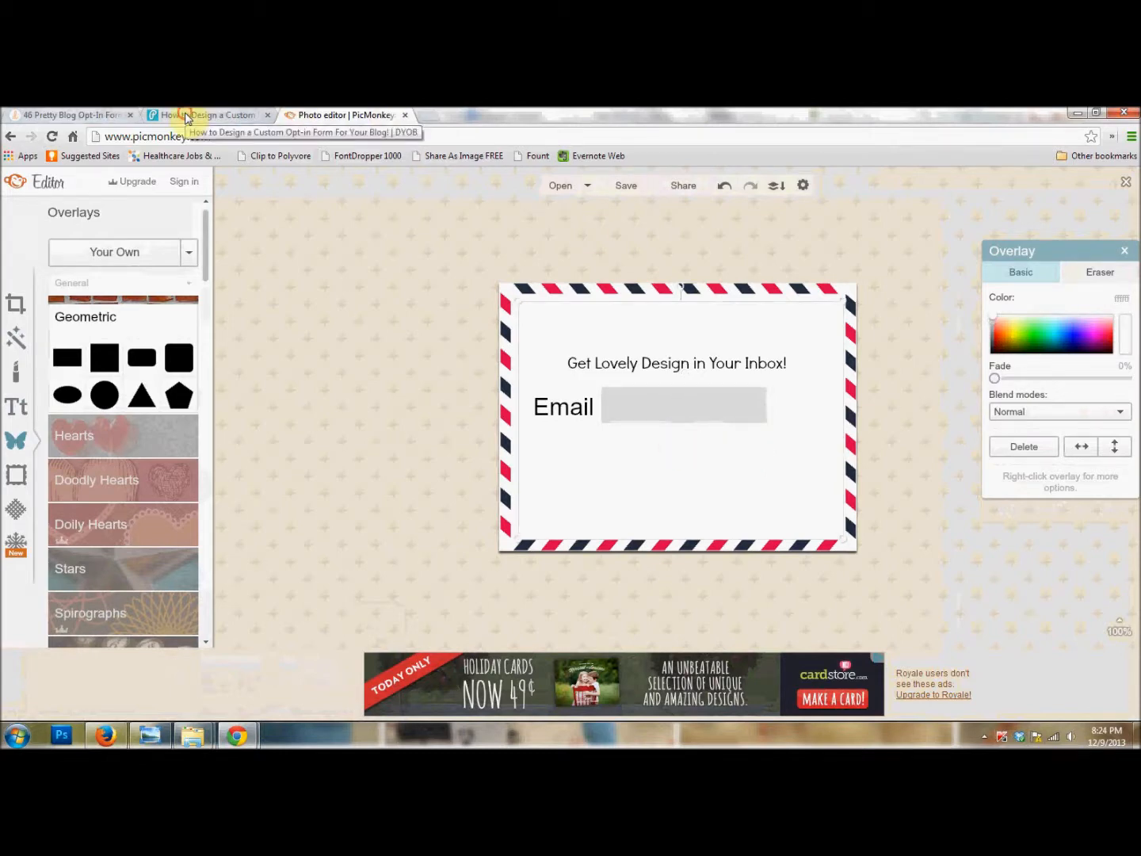
Step: Check the blog's sidebar form, then place a black rectangle overlay over the grey field's right end, widened to the left
click(183, 115)
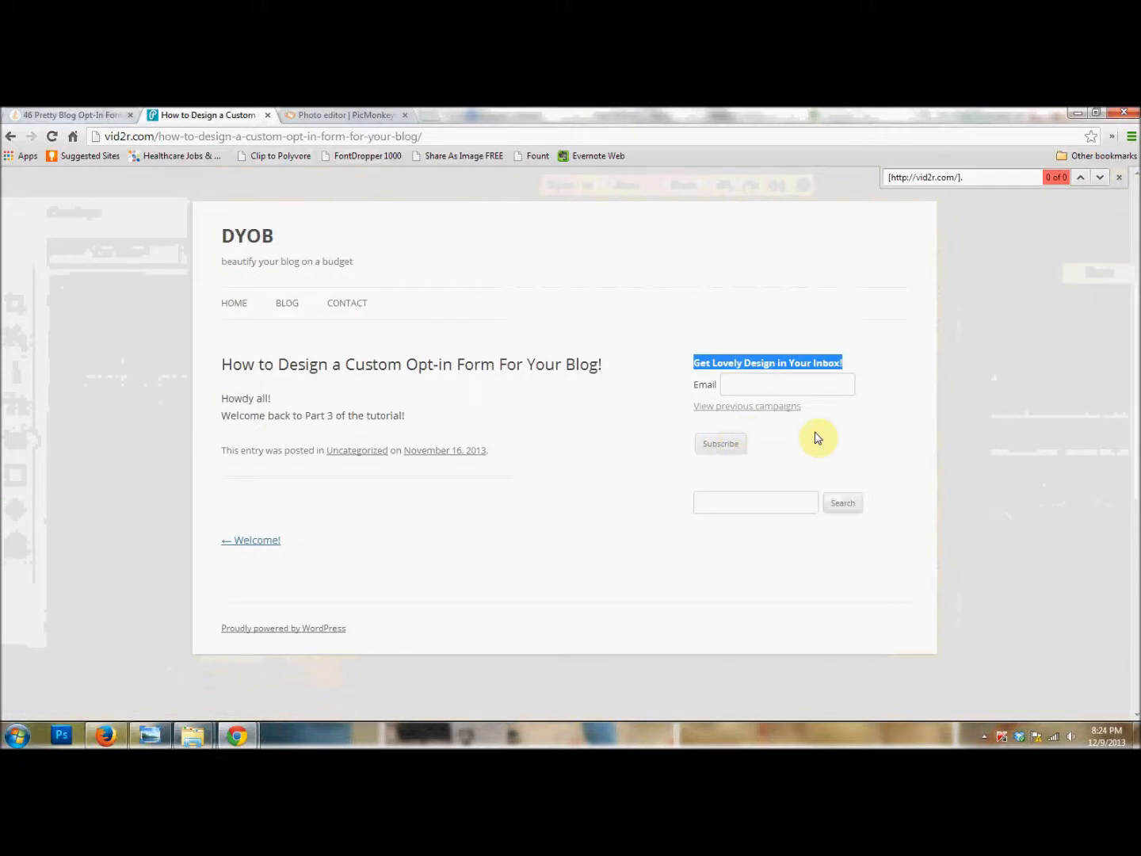
click(343, 117)
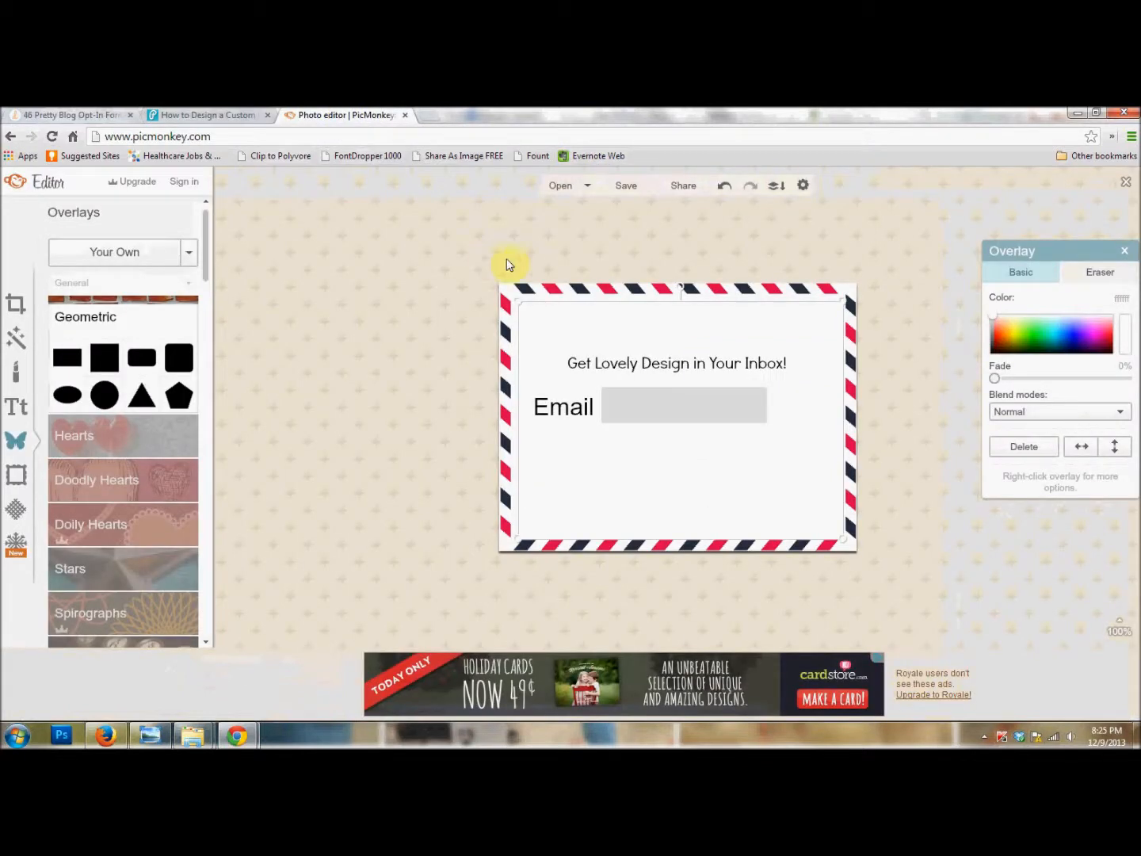
click(63, 361)
drag(694, 390, 805, 413)
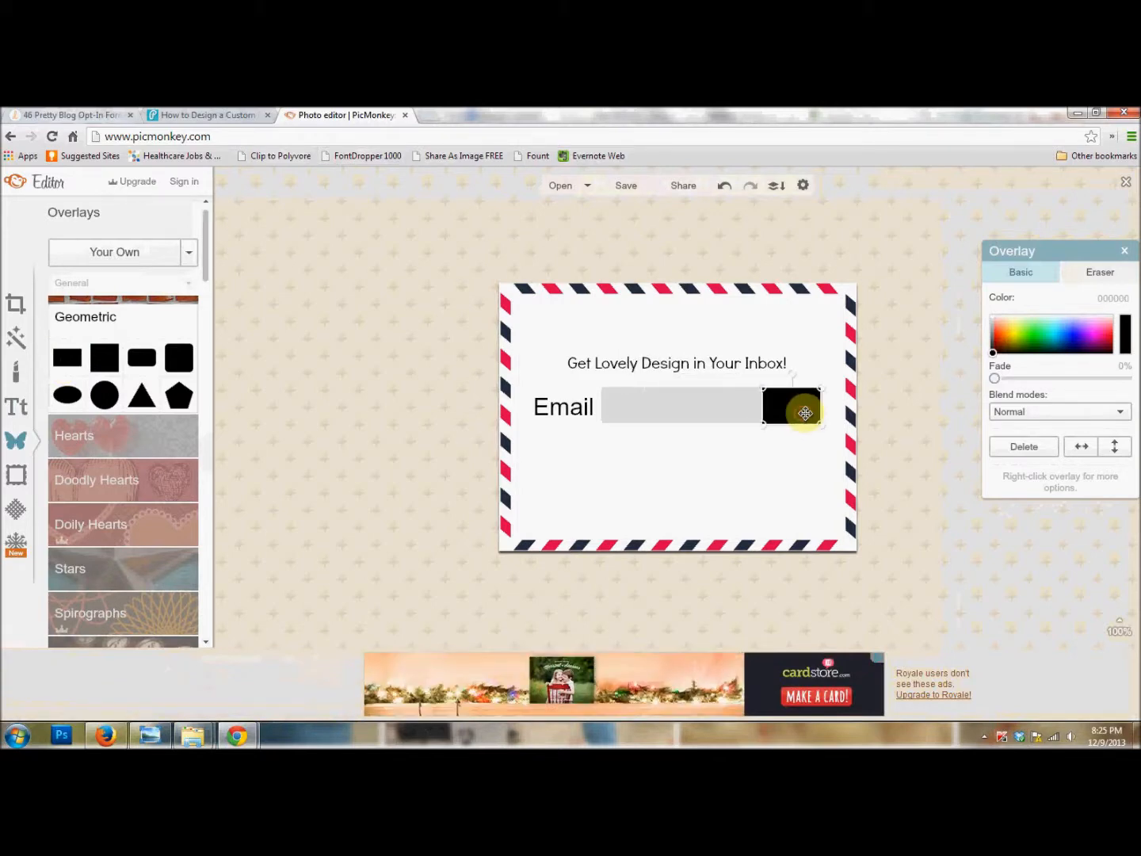
drag(761, 405, 722, 409)
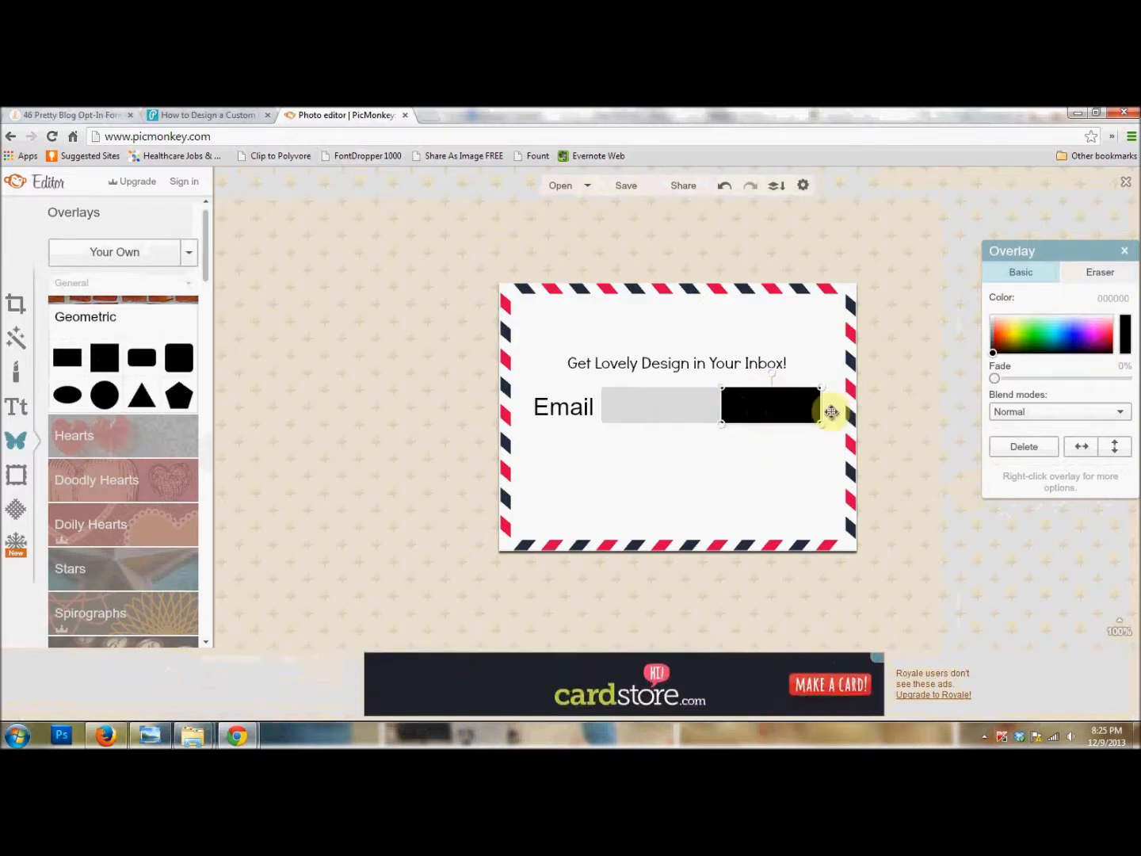
click(785, 452)
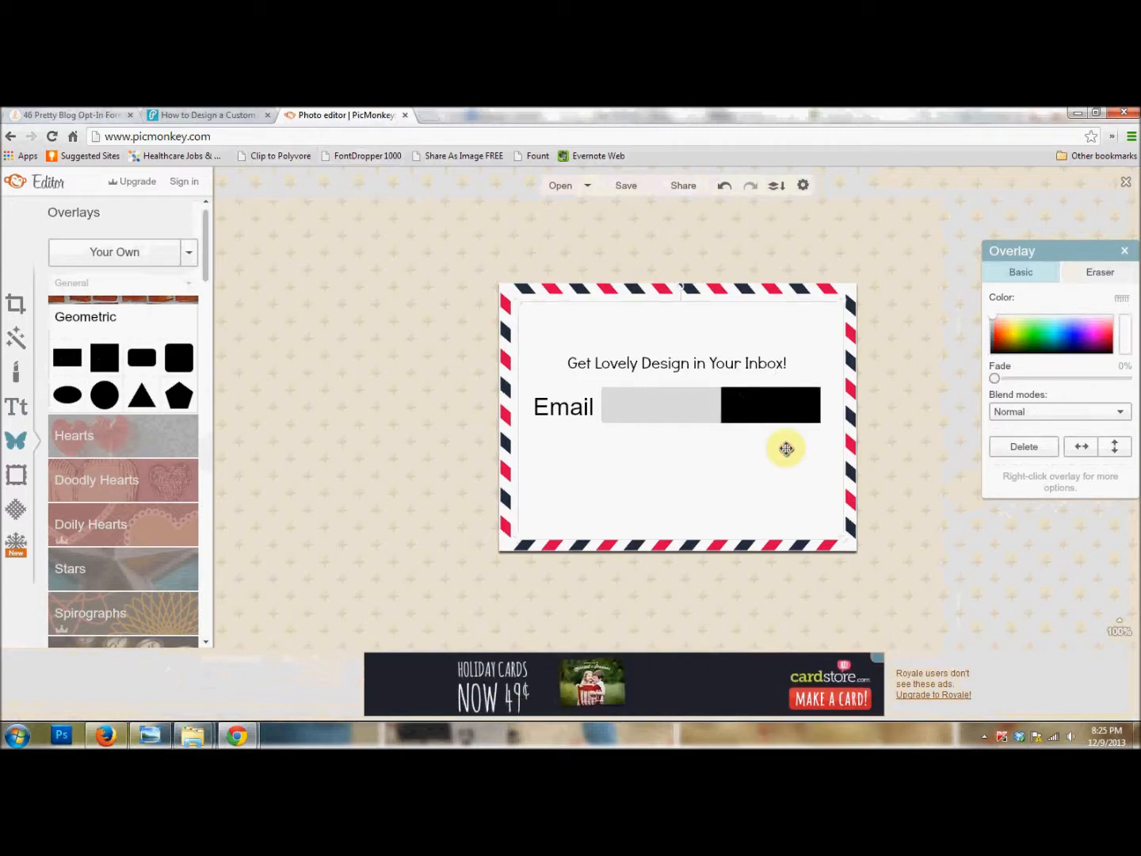
Step: Add a text box in Arial reading "Subscribe!" below the black rectangle
click(131, 260)
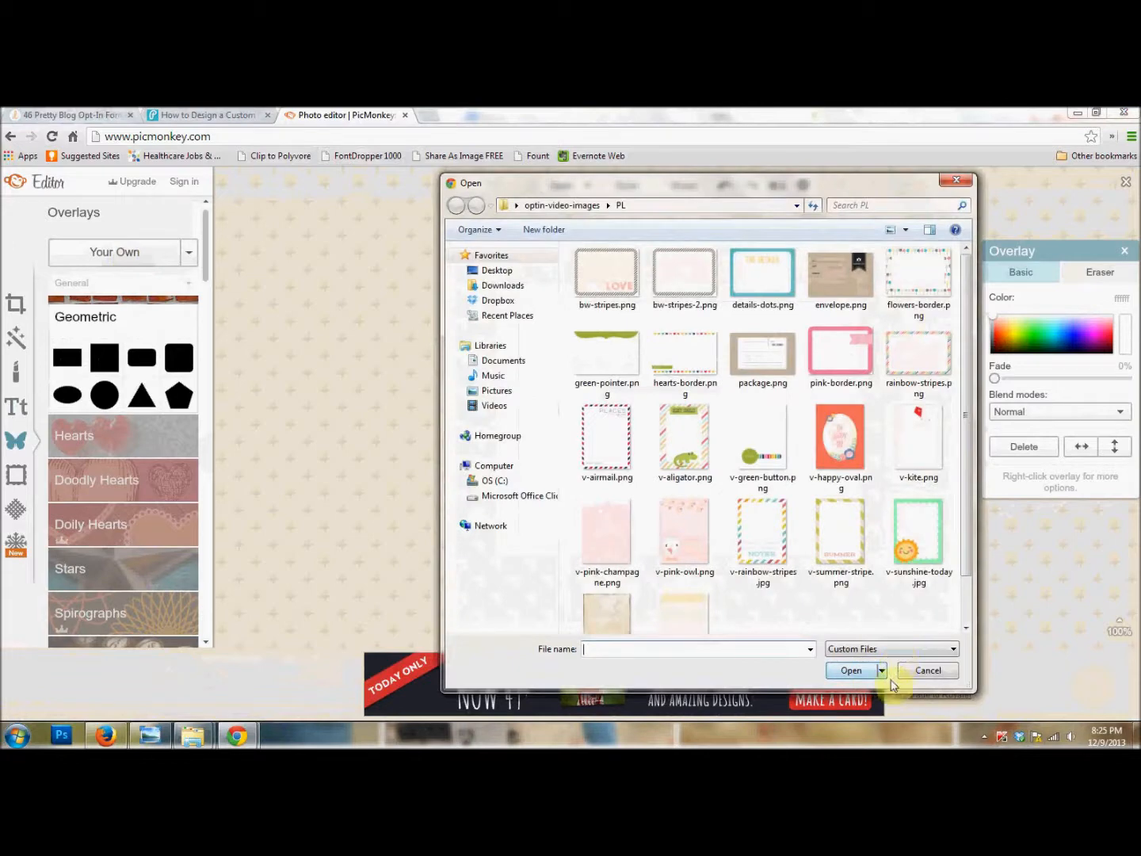
click(924, 671)
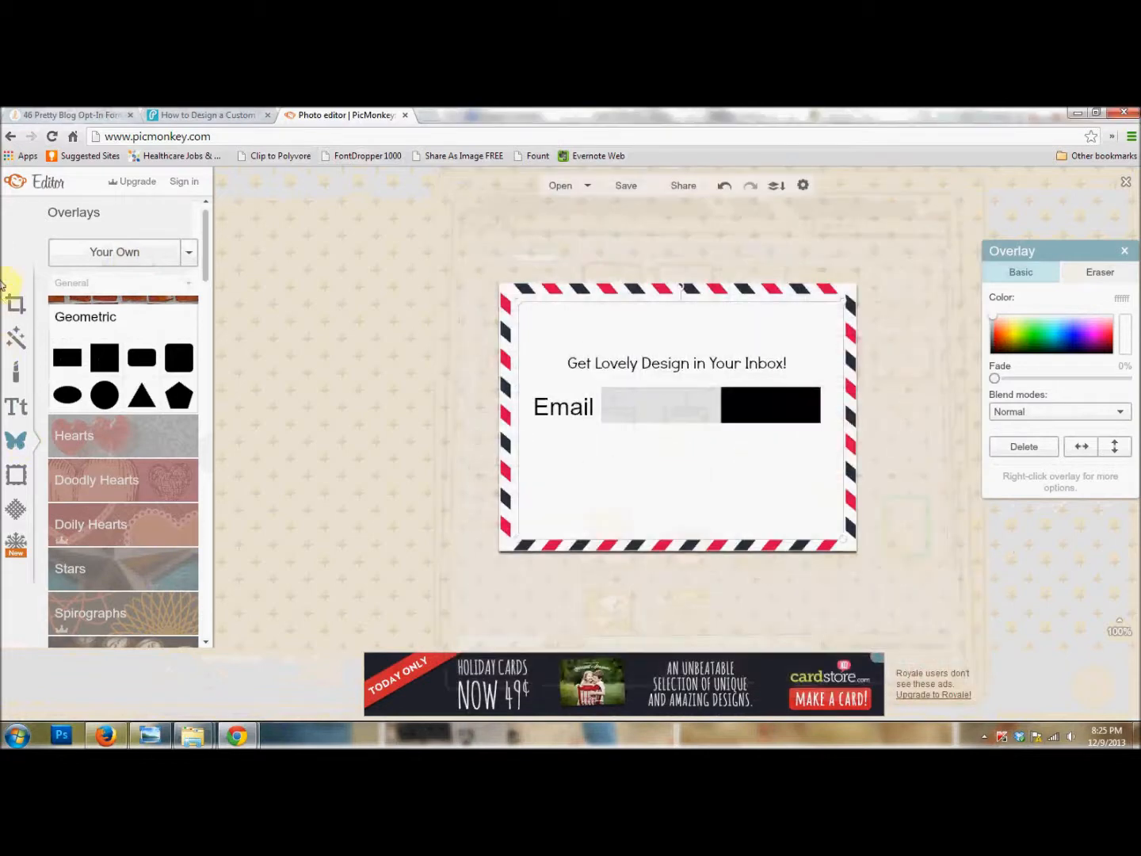
click(17, 409)
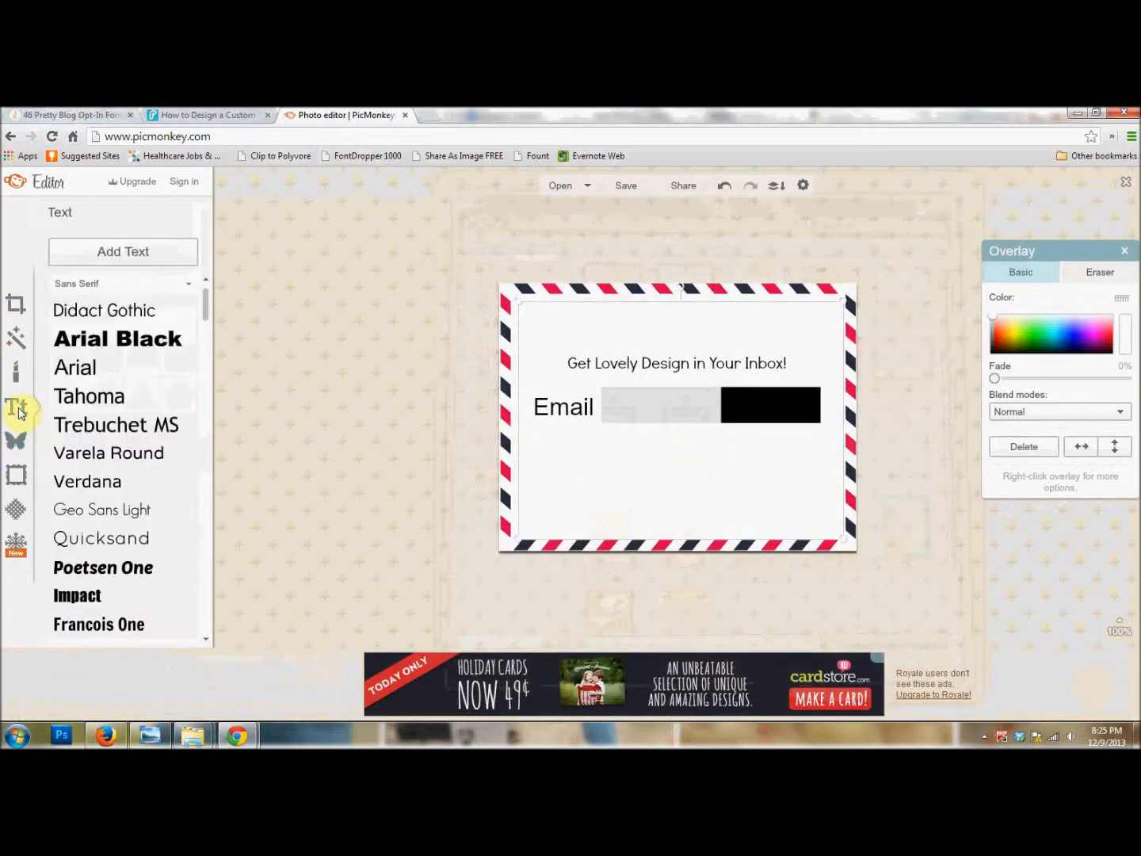
click(120, 270)
drag(646, 425, 738, 463)
text(Subscribe!)
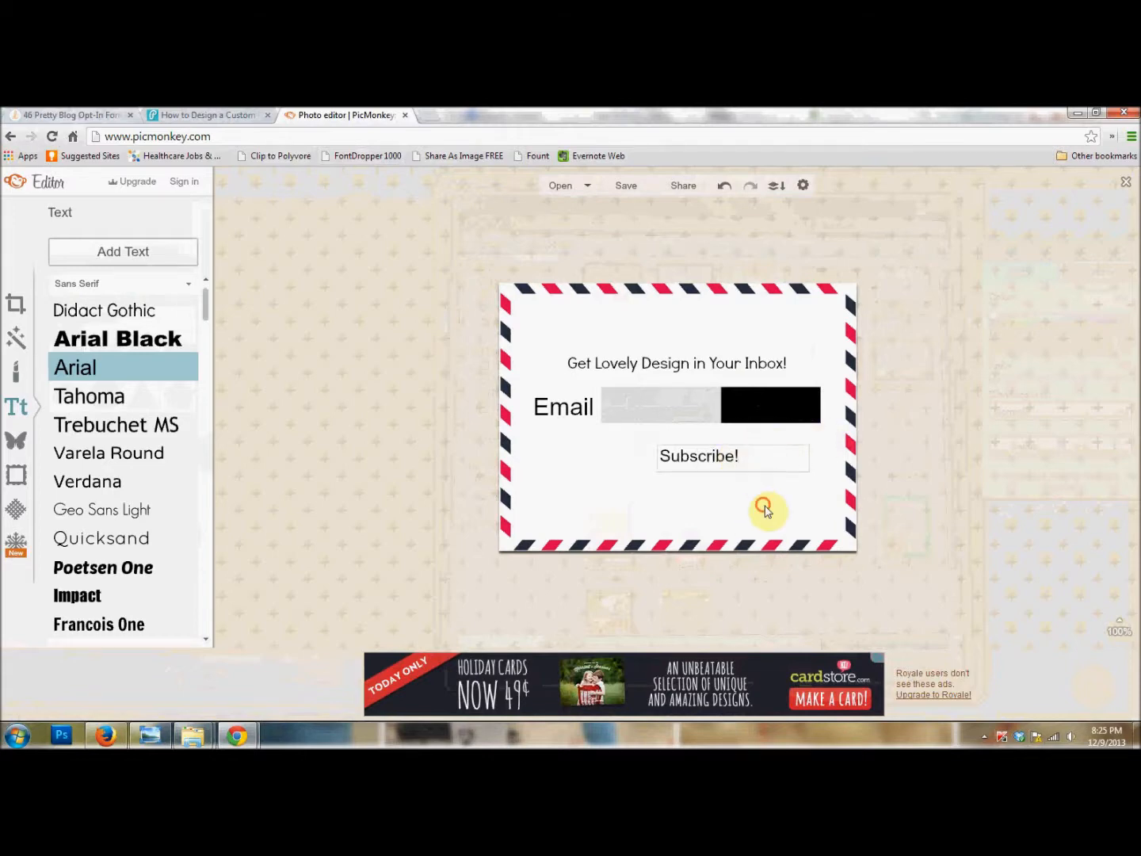
Step: Select the "Subscribe!" text box and centre-align its text
click(715, 462)
double_click(715, 462)
click(771, 481)
double_click(716, 459)
click(717, 486)
click(883, 440)
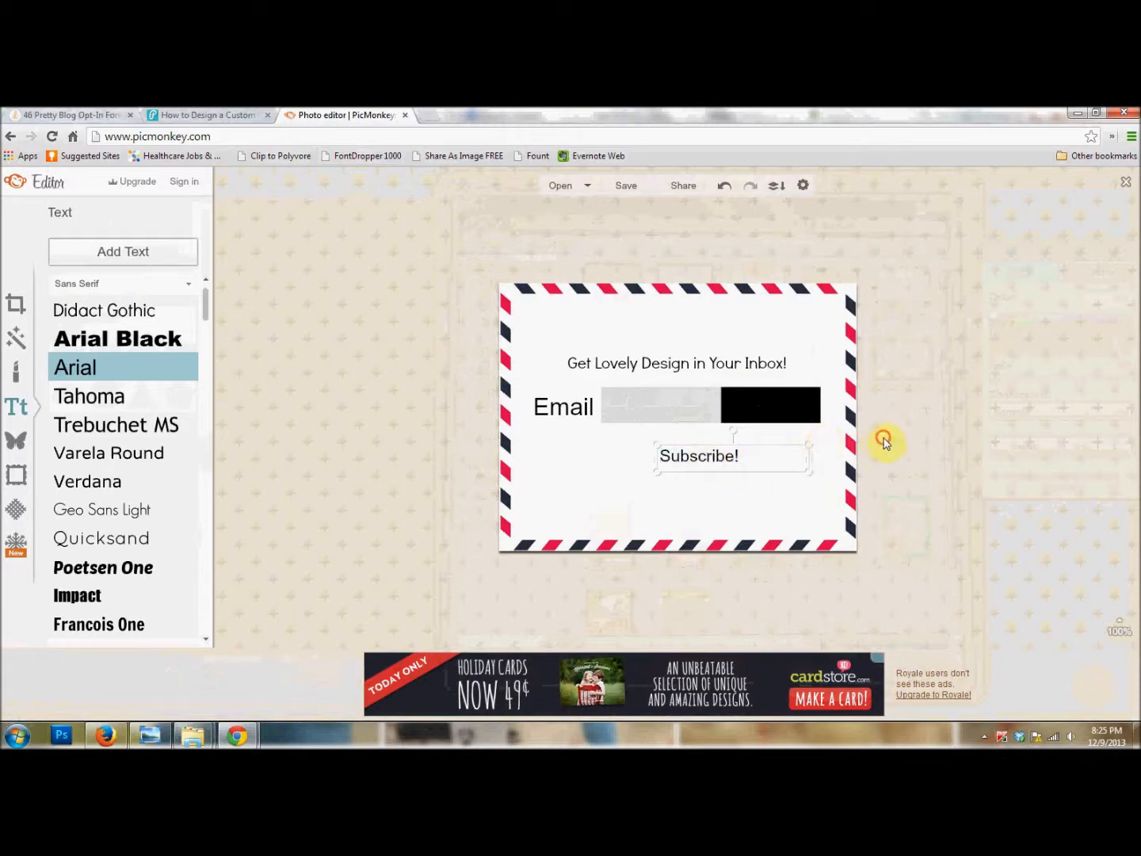
click(718, 457)
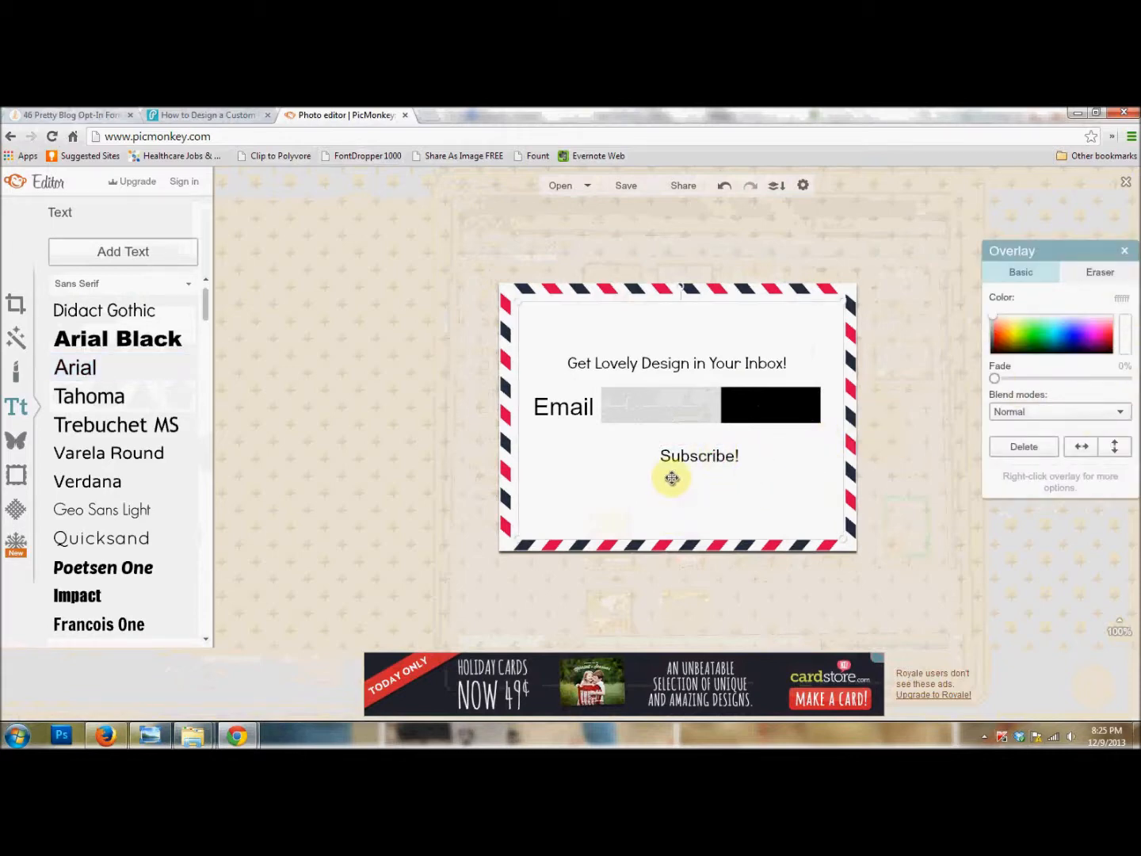
click(746, 453)
click(707, 458)
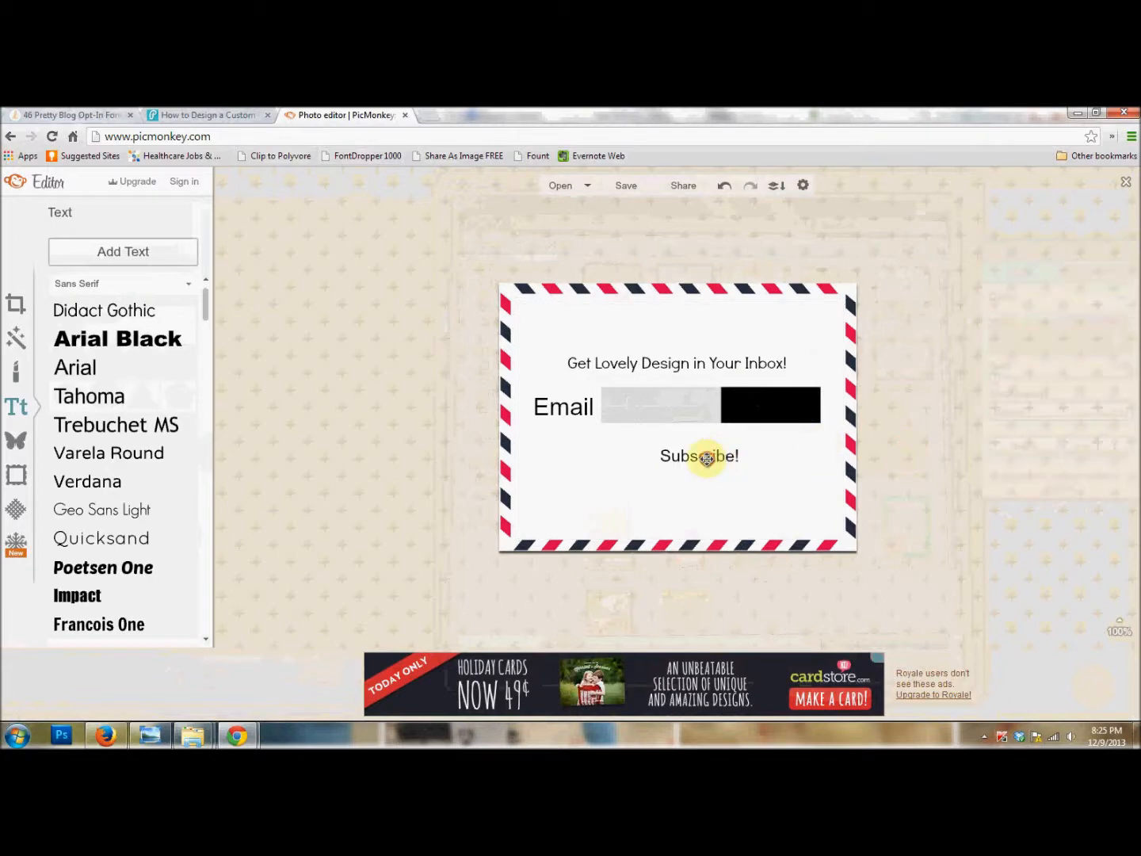
click(1101, 380)
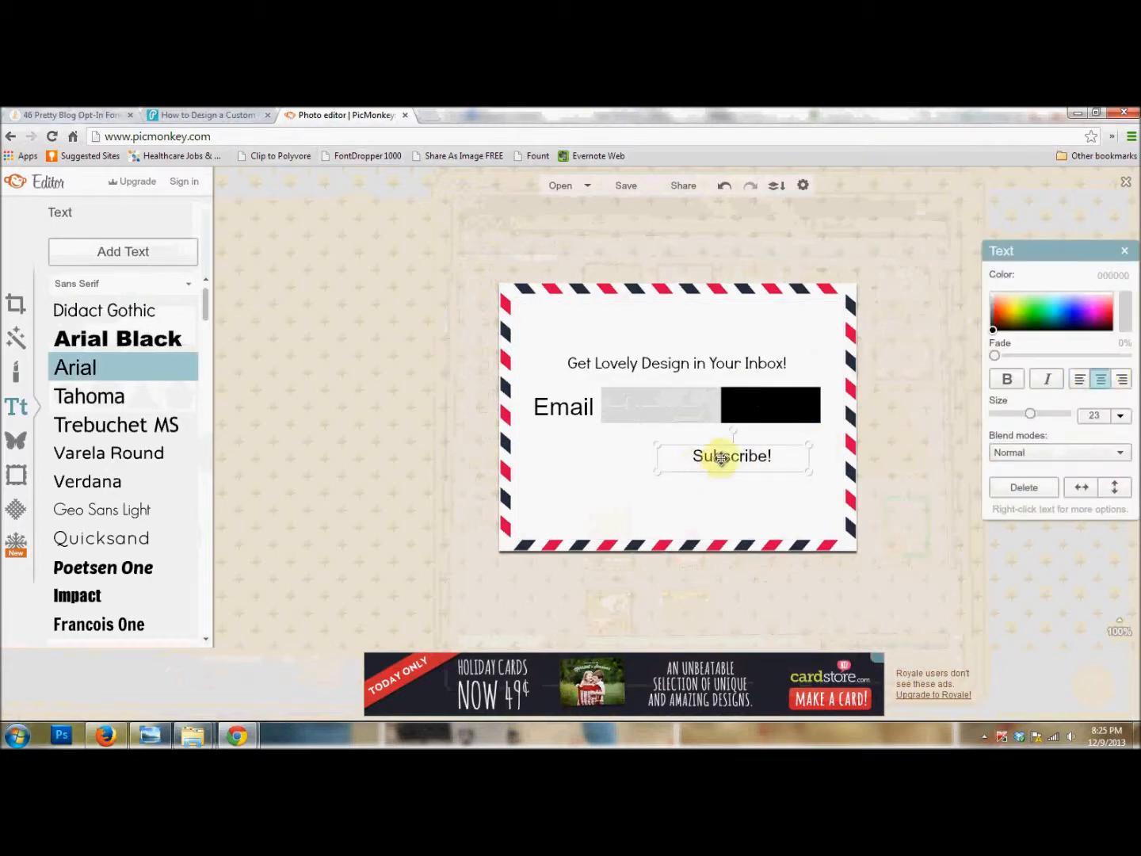
Step: Colour the "Subscribe!" text white and move it onto the black rectangle
click(1126, 310)
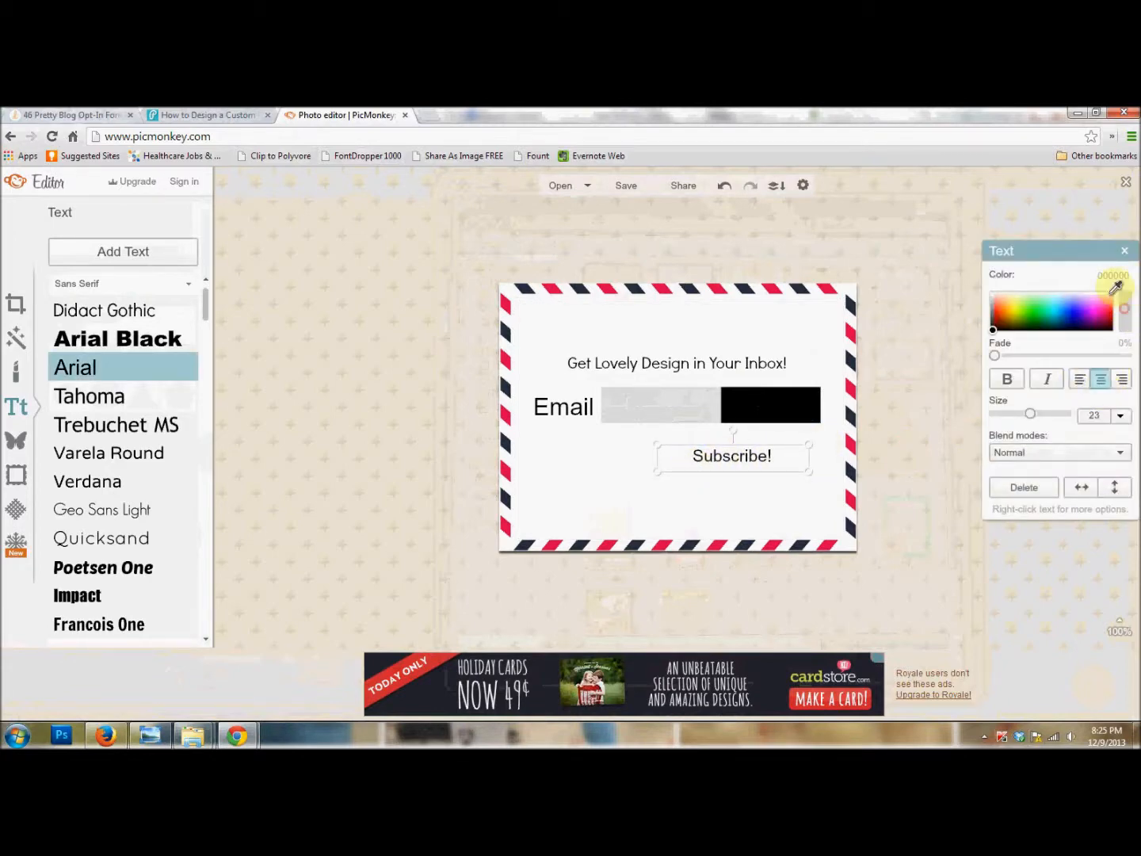
click(1068, 278)
drag(734, 459, 773, 409)
click(894, 449)
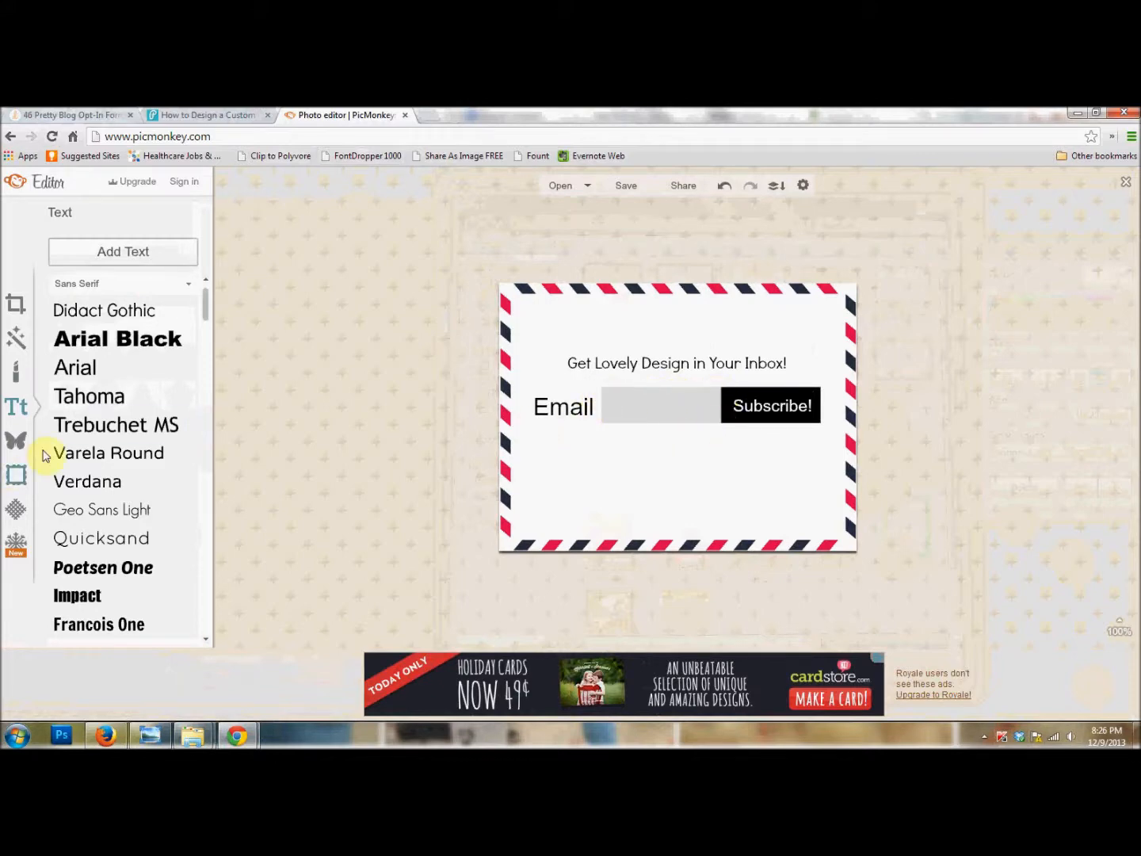
Step: Try a black rounded rectangle overlay below the grey email field, and undo its placement
click(15, 443)
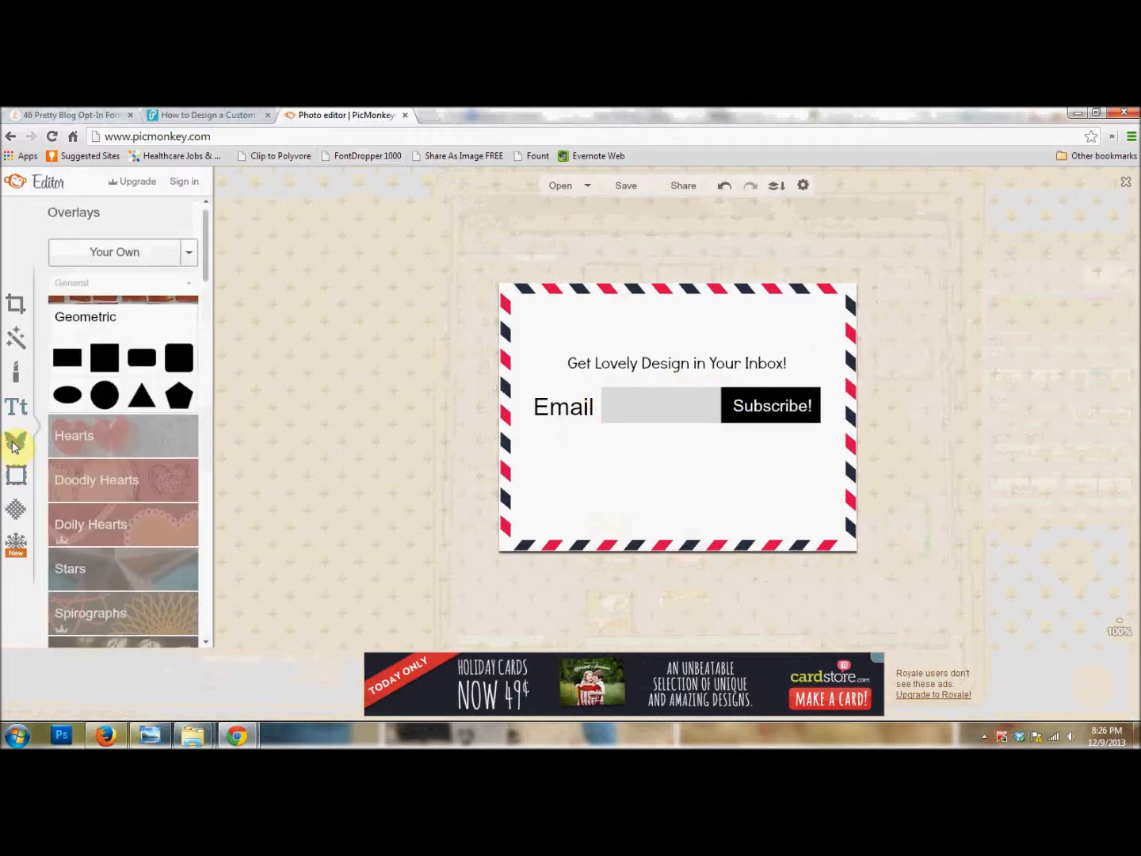
click(141, 359)
drag(646, 428, 630, 474)
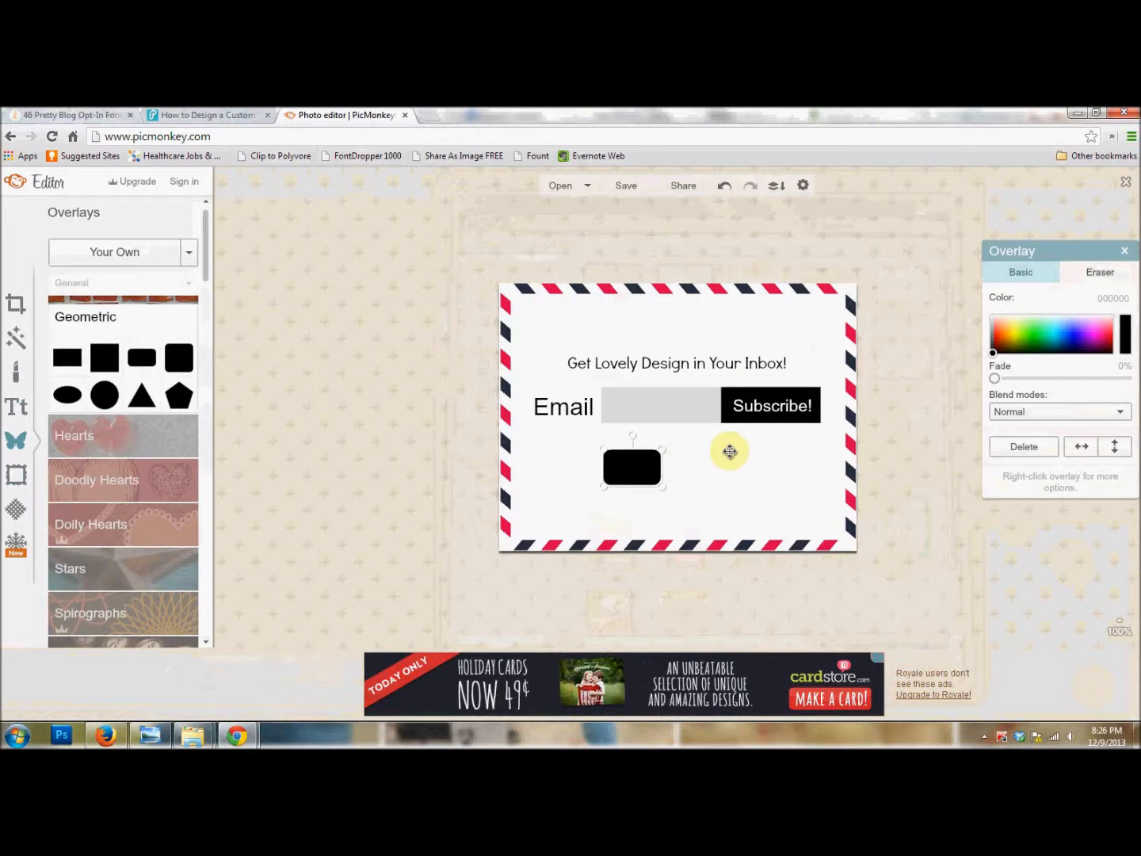
click(727, 189)
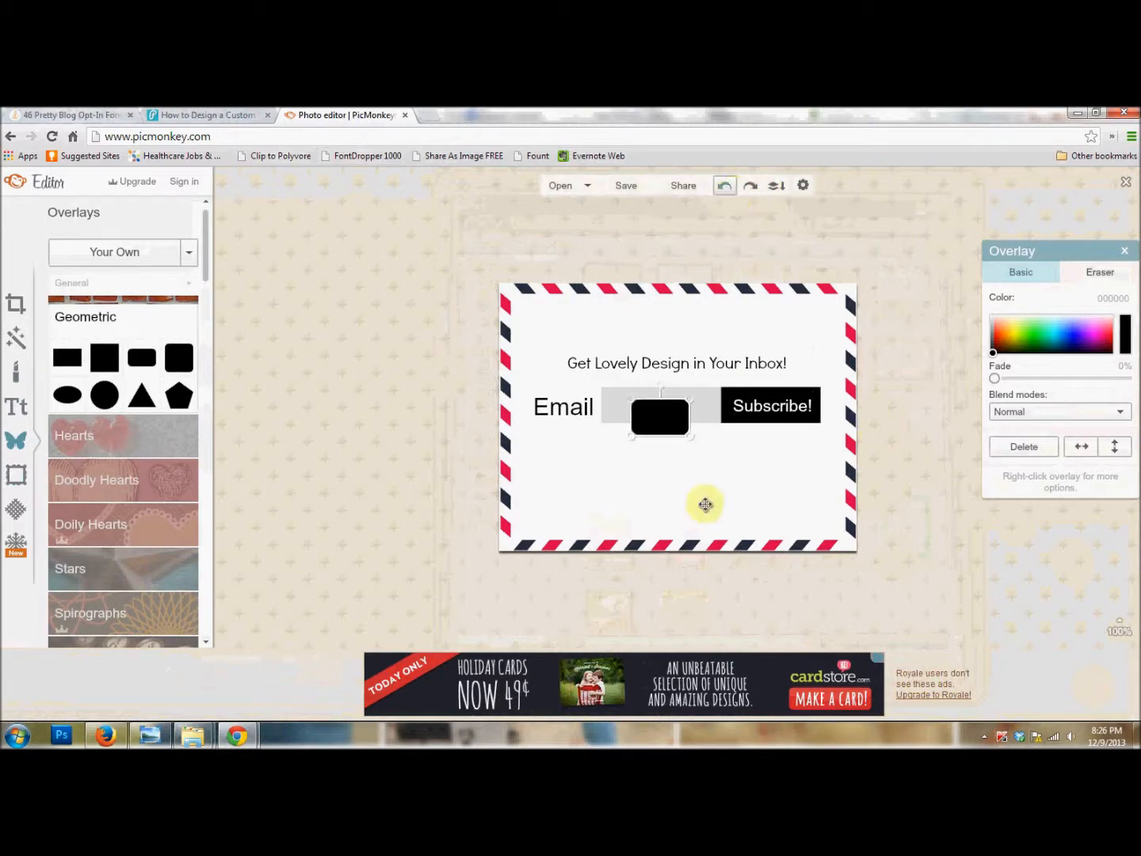
click(726, 191)
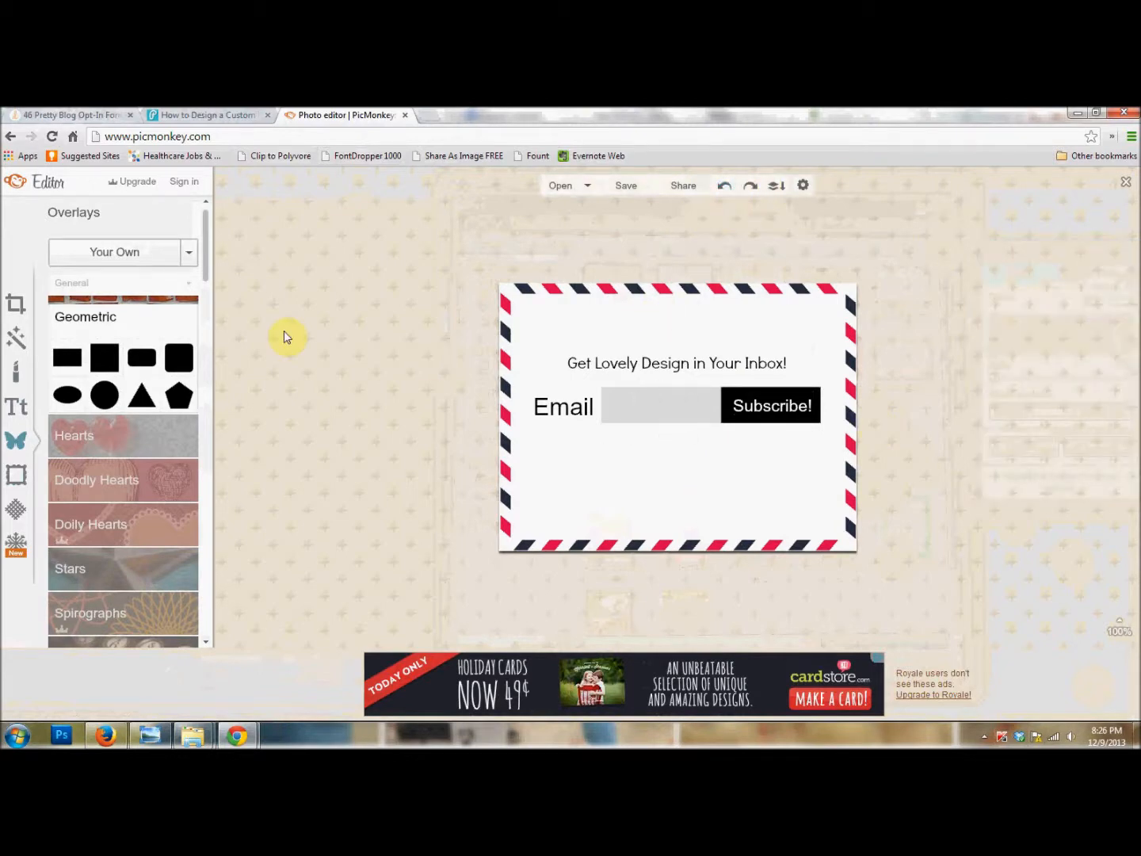
Step: Copy the link text "View previous campaigns" from the blog page's sidebar form and return to the PicMonkey card
click(196, 116)
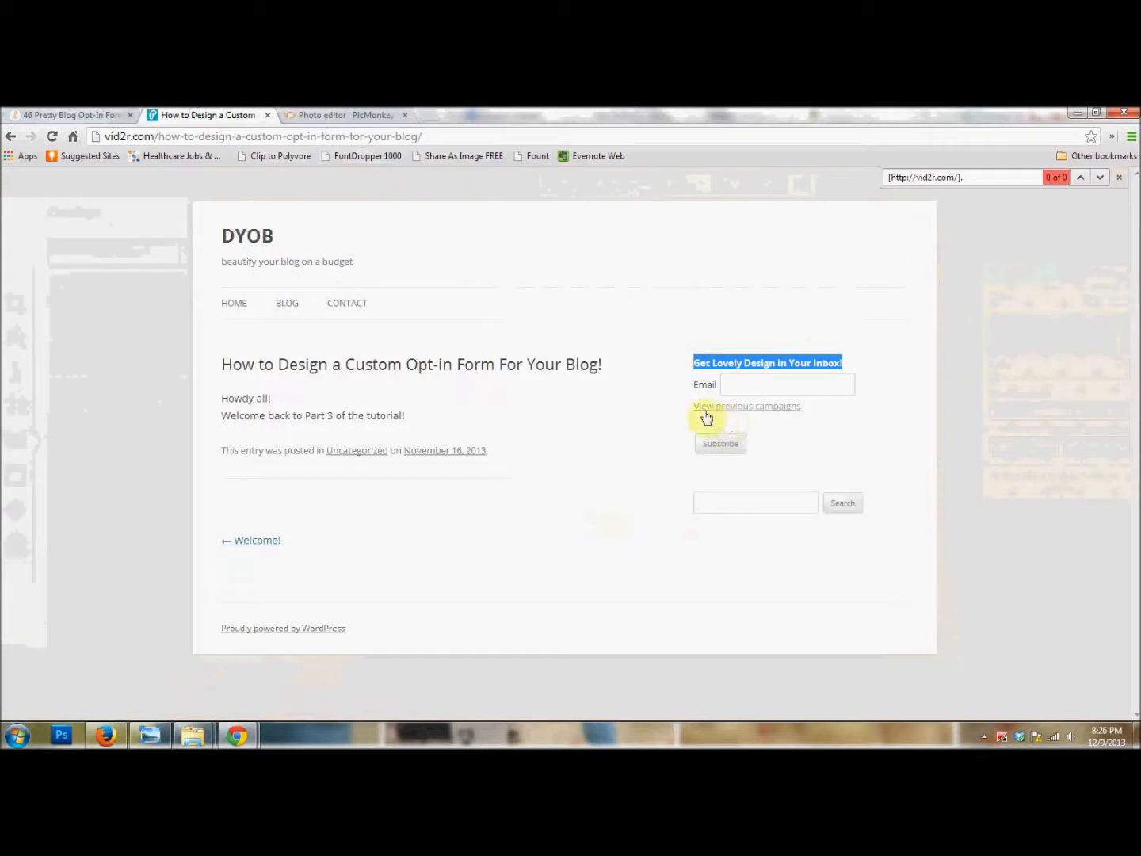
drag(804, 410, 701, 418)
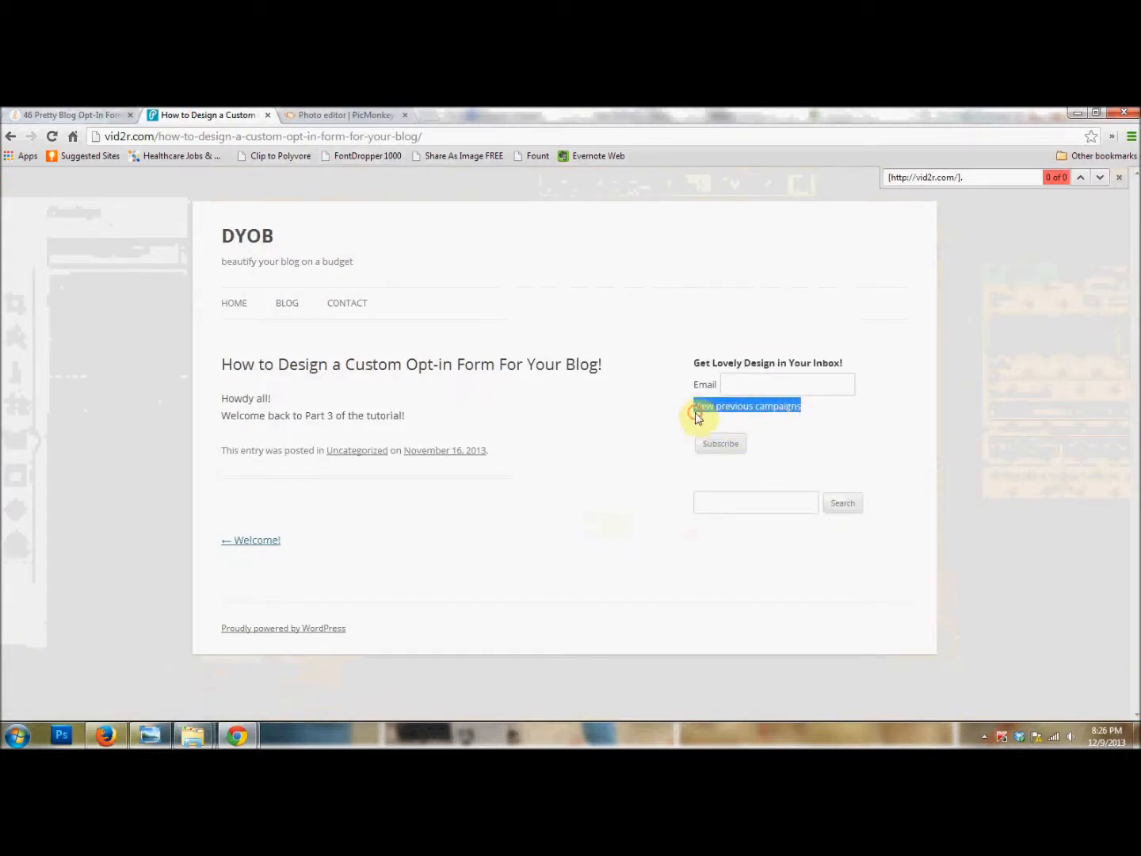
click(282, 118)
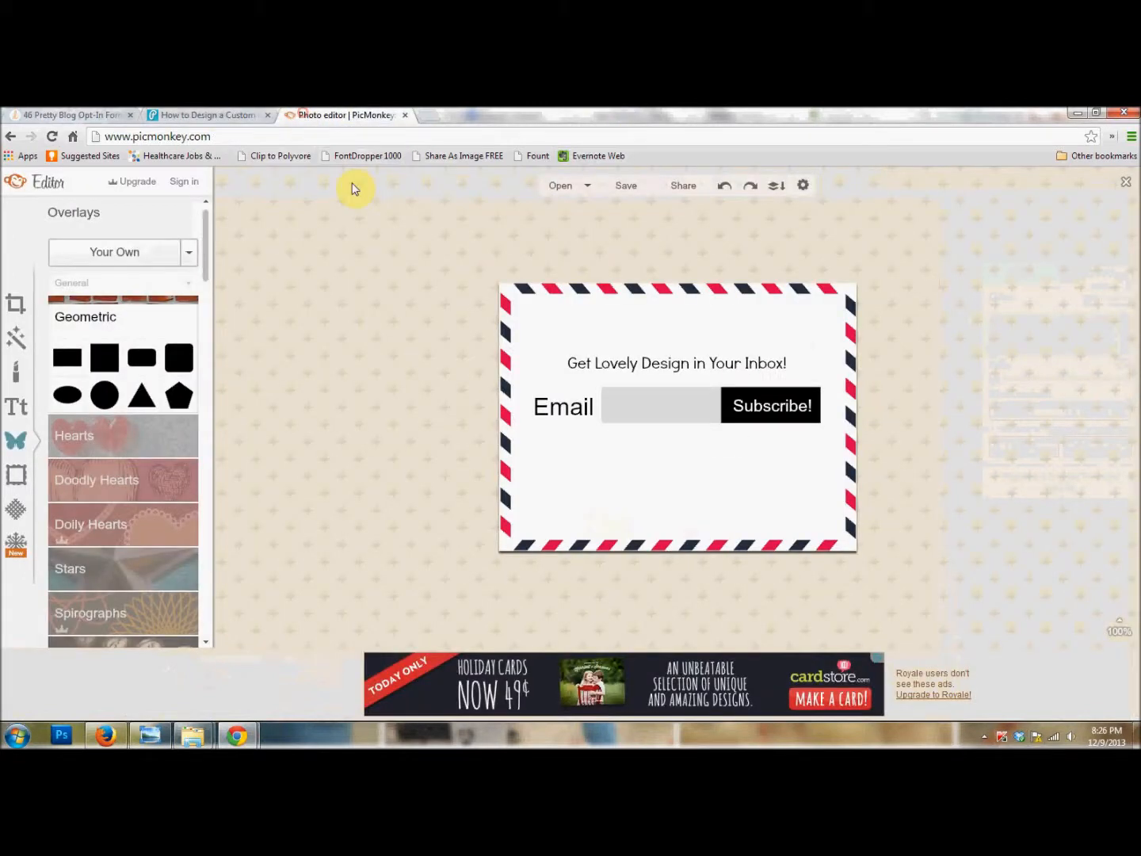
Step: Add a text box to the card reading "View previous campaigns"
click(18, 409)
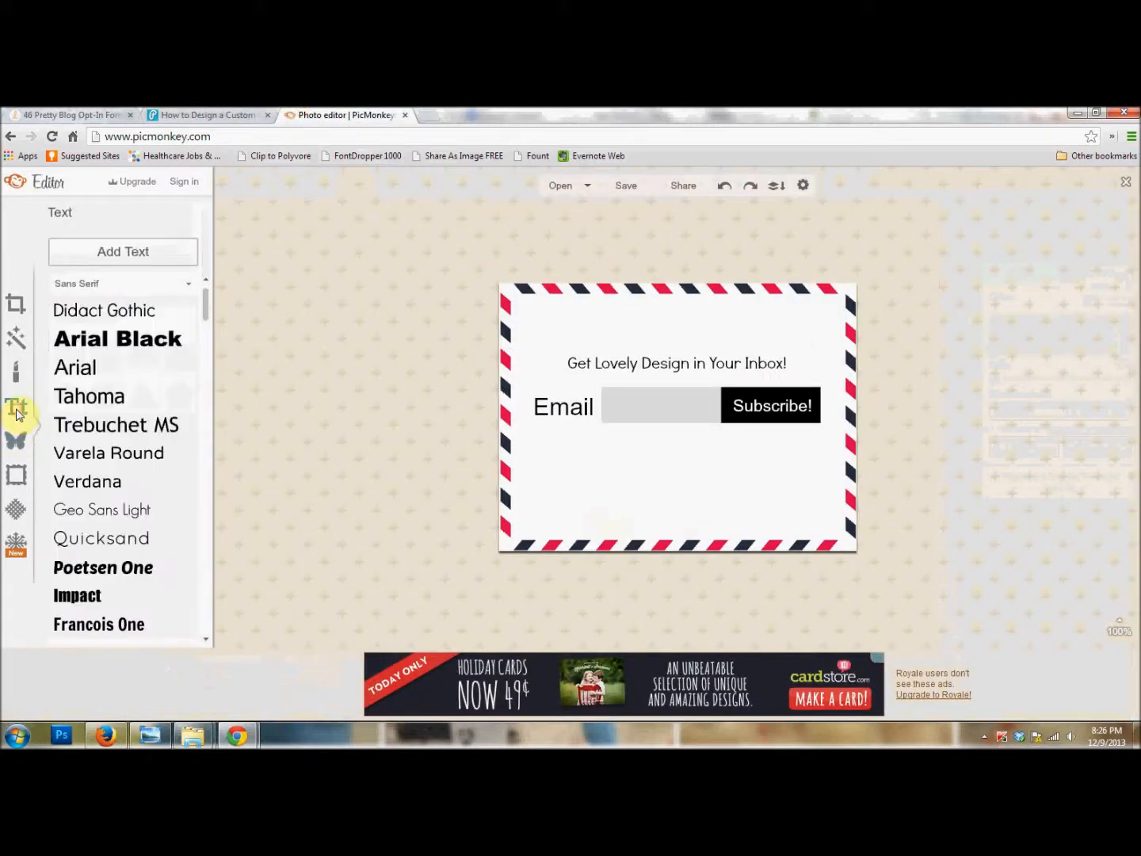
click(132, 249)
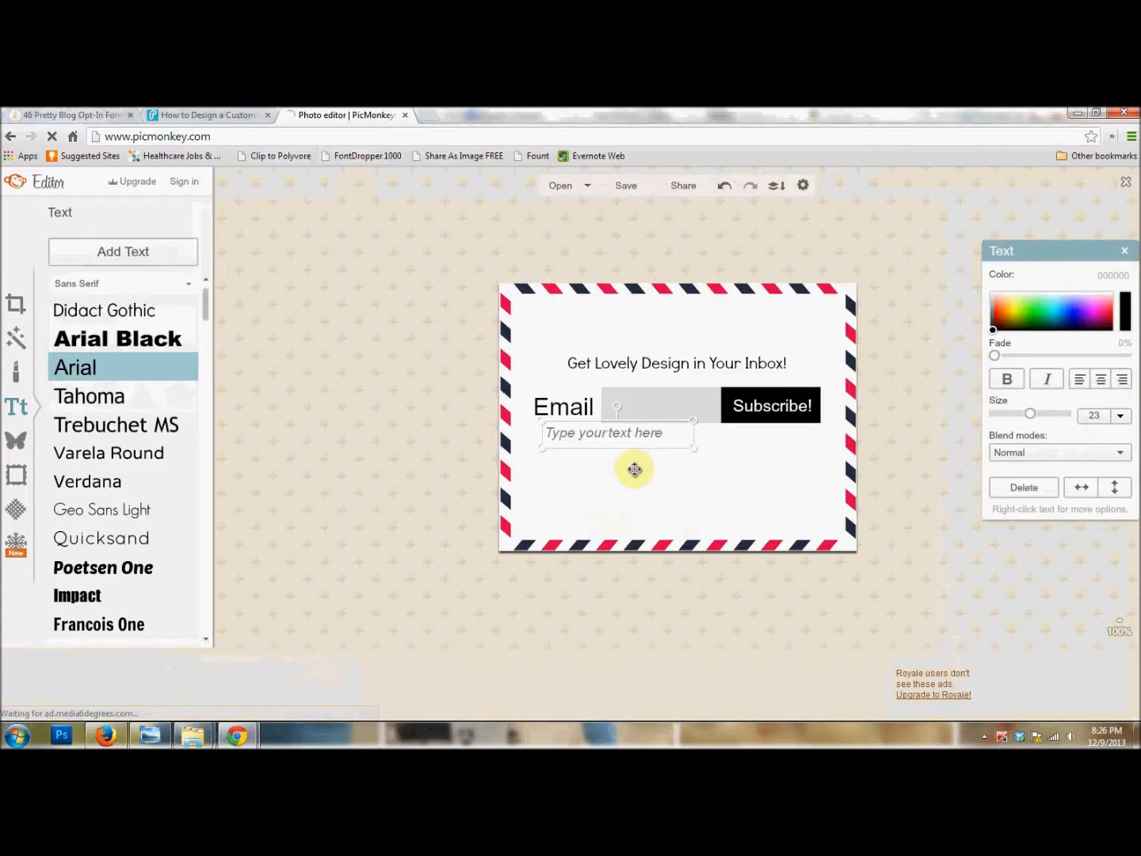
click(620, 440)
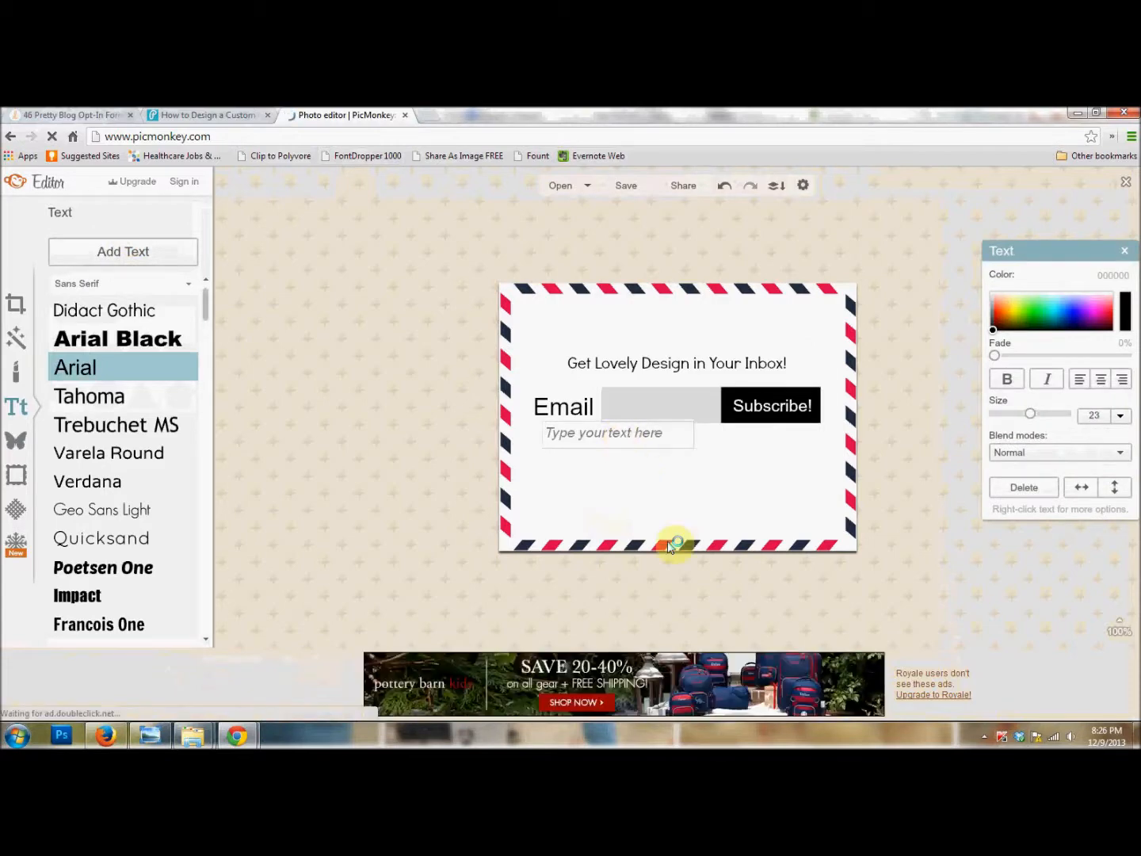
text(View previous campaigns)
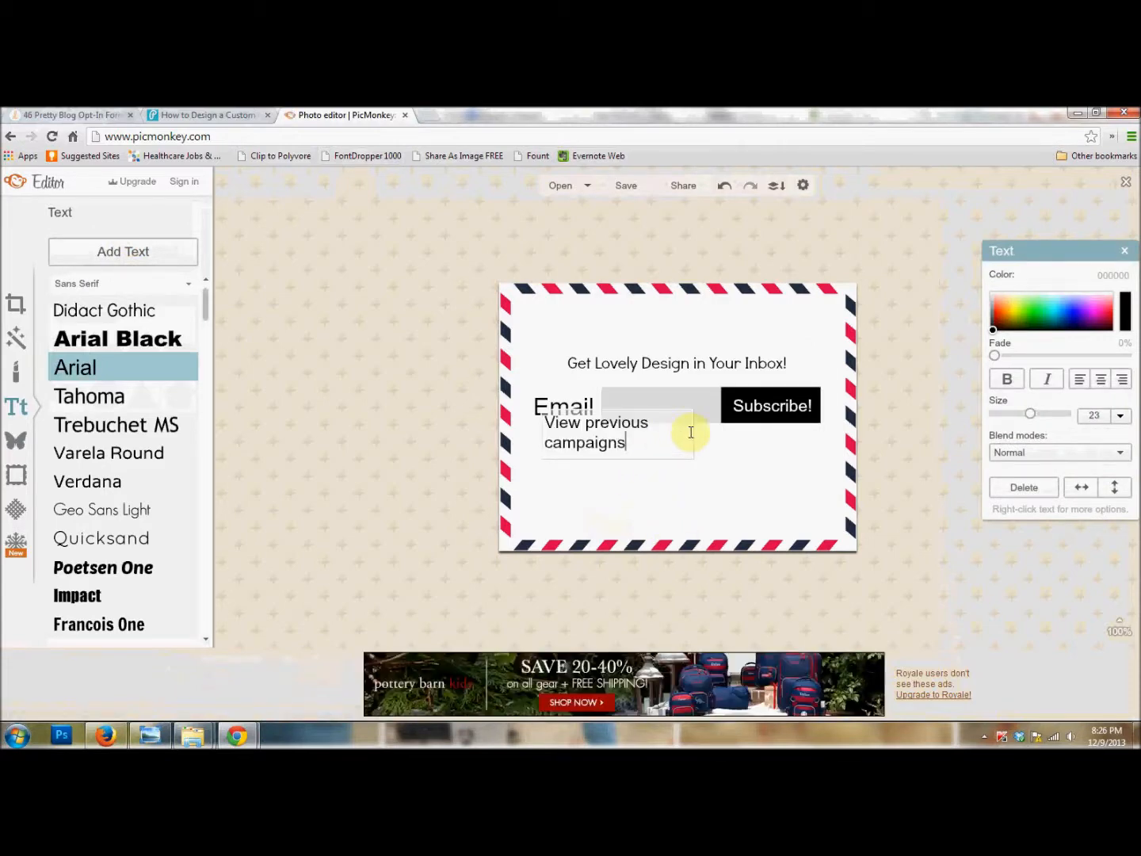
click(694, 434)
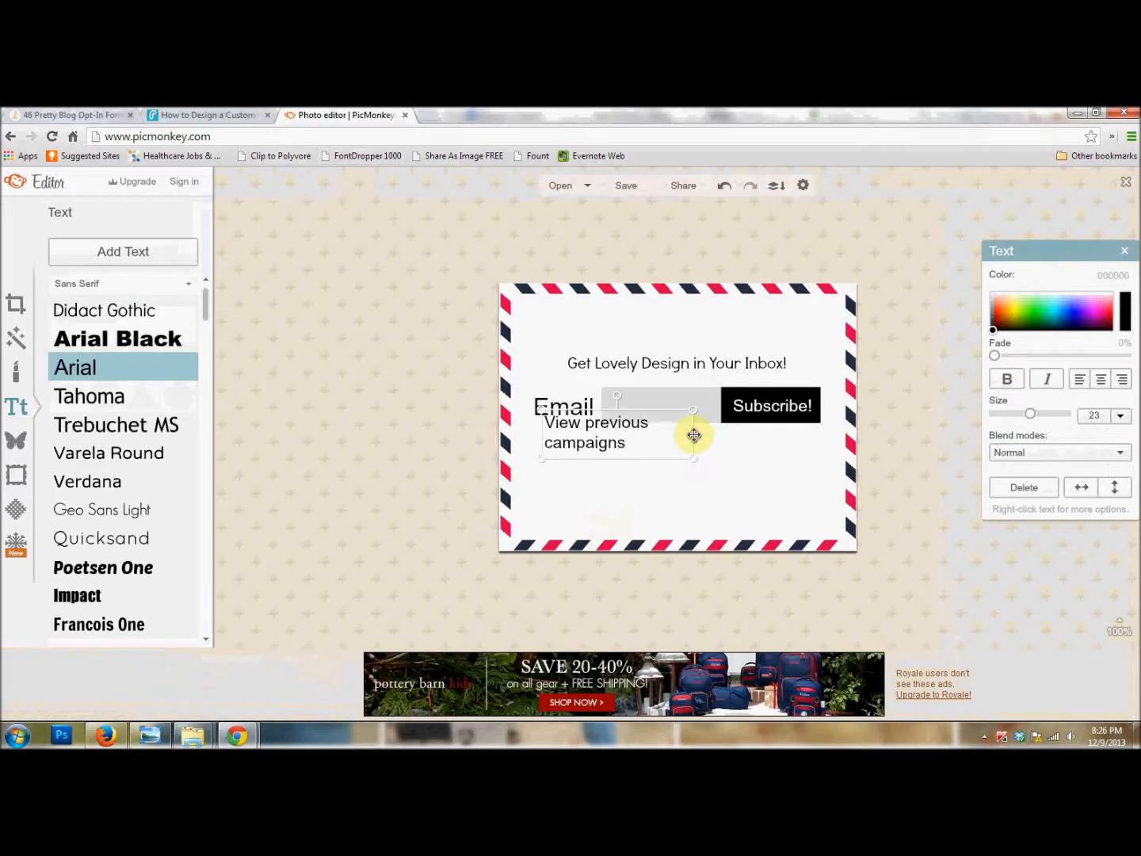
Step: Widen the "View previous campaigns" text box to the card's full width, centre-align it and move it down below the email row
drag(691, 435, 852, 441)
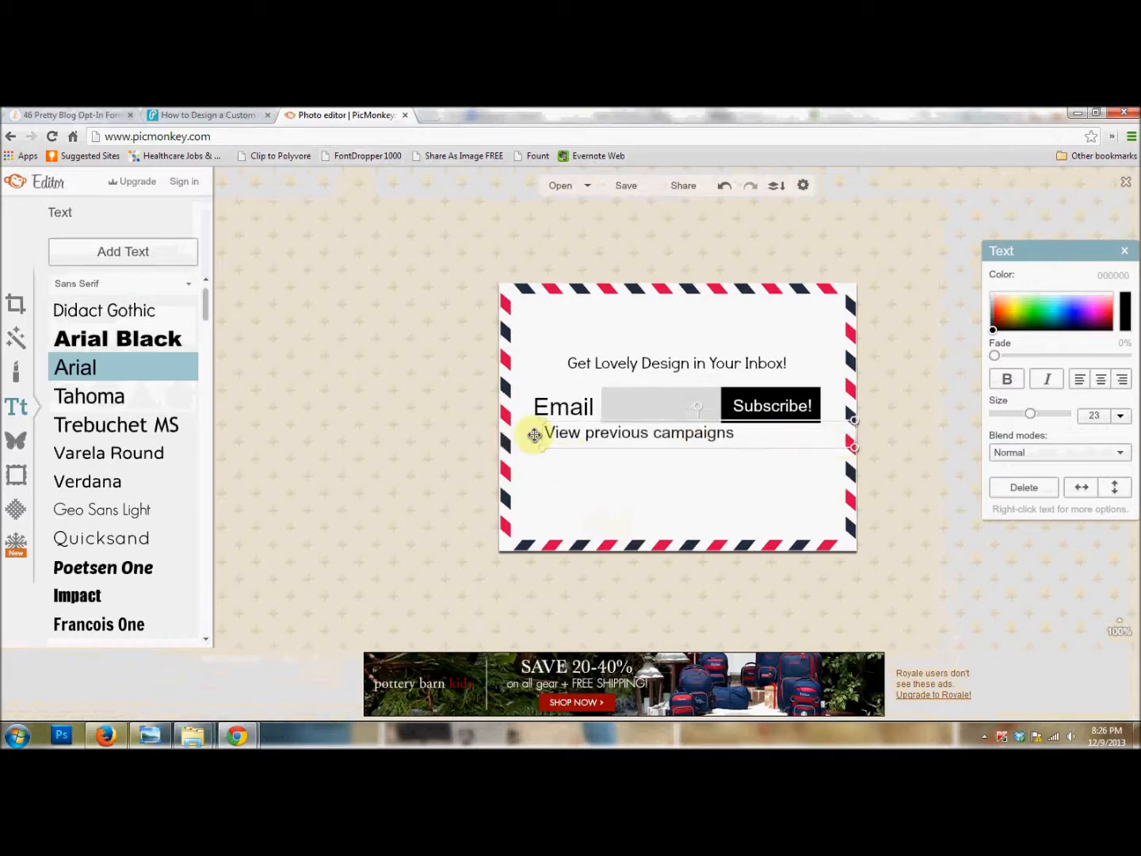
drag(546, 434, 501, 437)
click(1101, 382)
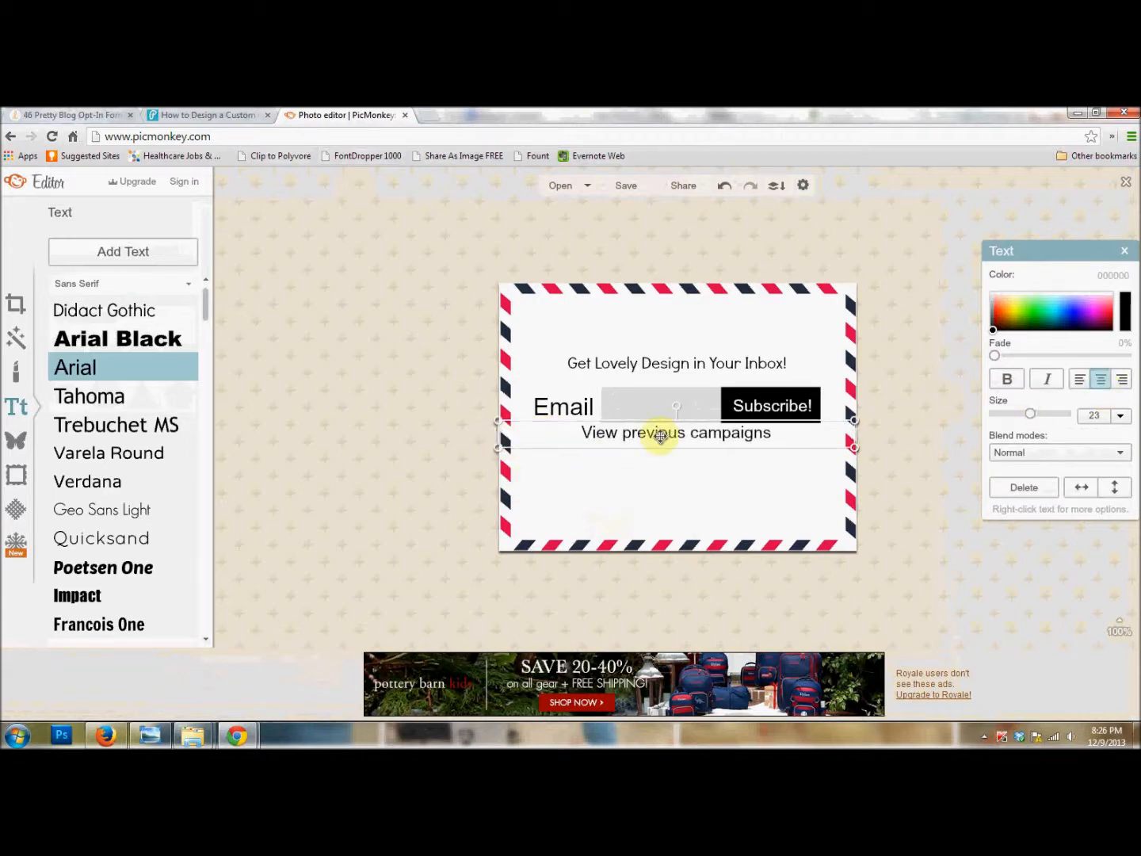
drag(666, 433, 690, 467)
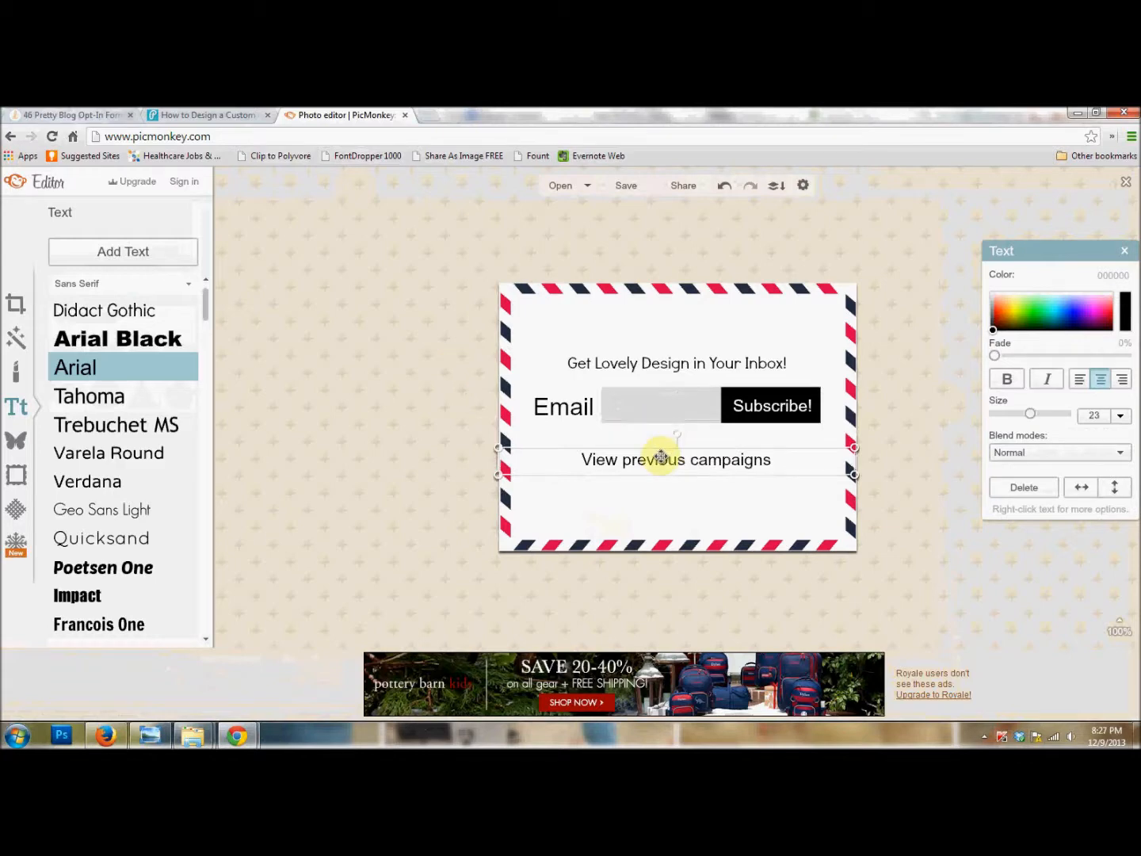
Step: Add a text box below the campaigns line reading "We will never rent or sell your email"
click(121, 244)
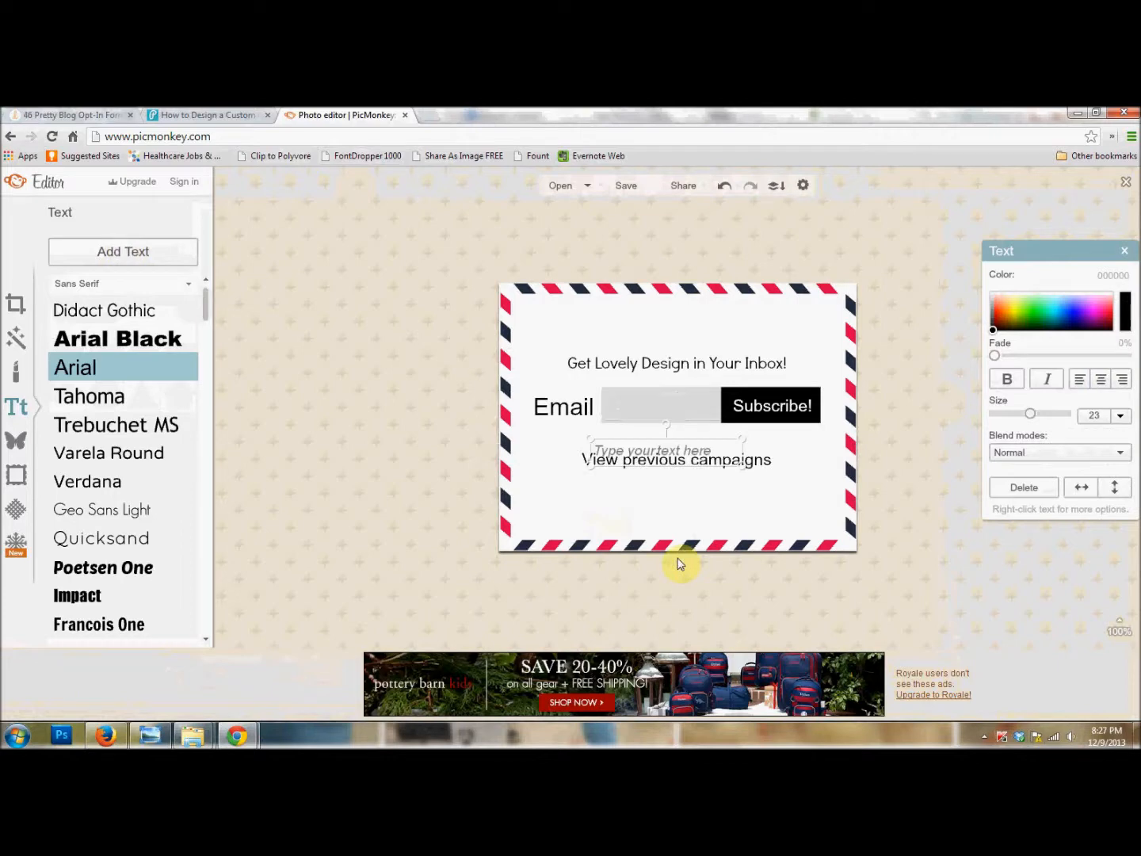
drag(682, 456, 684, 494)
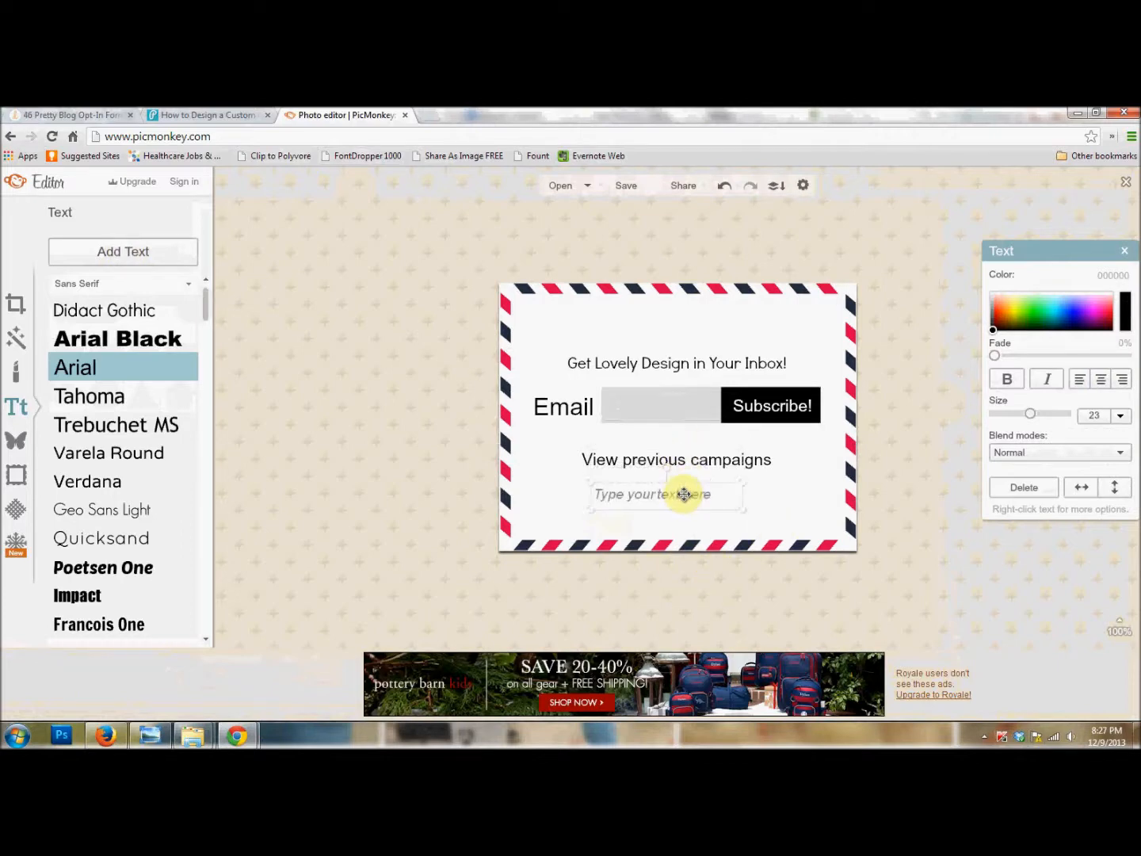
text(We wi)
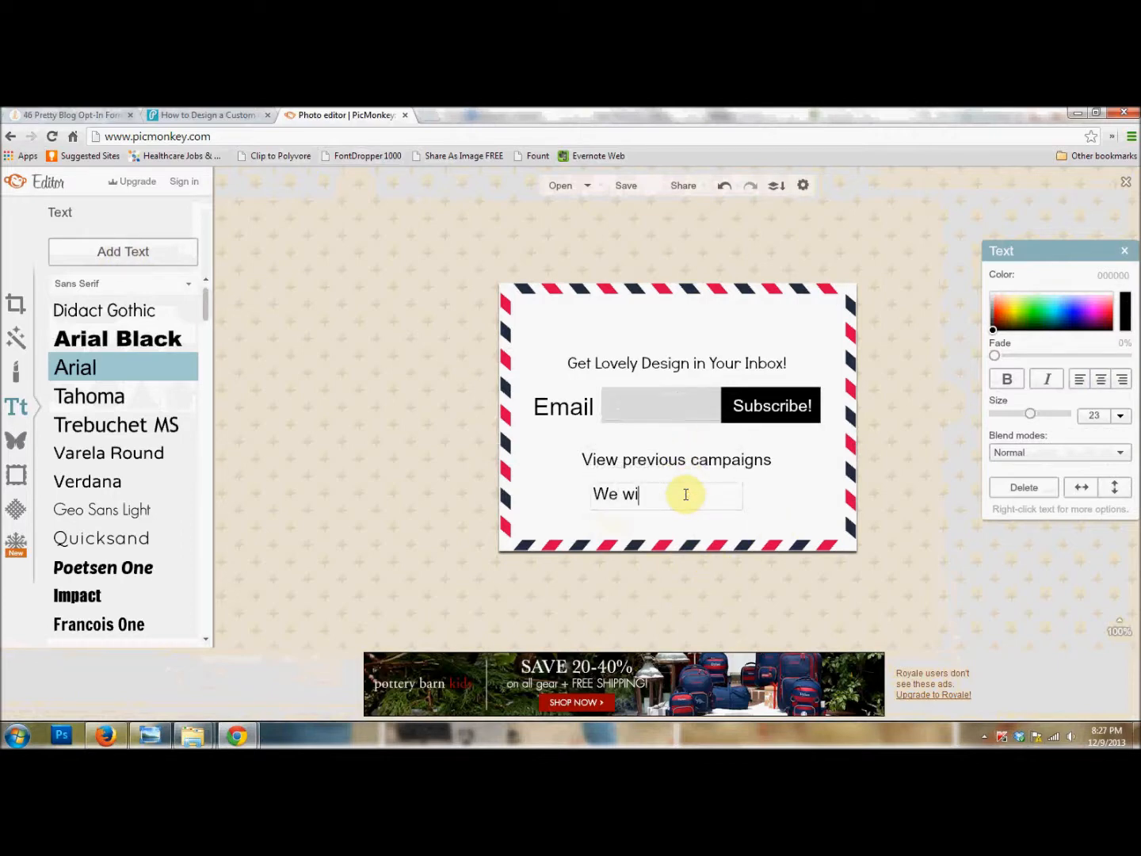
text(ll never rent or)
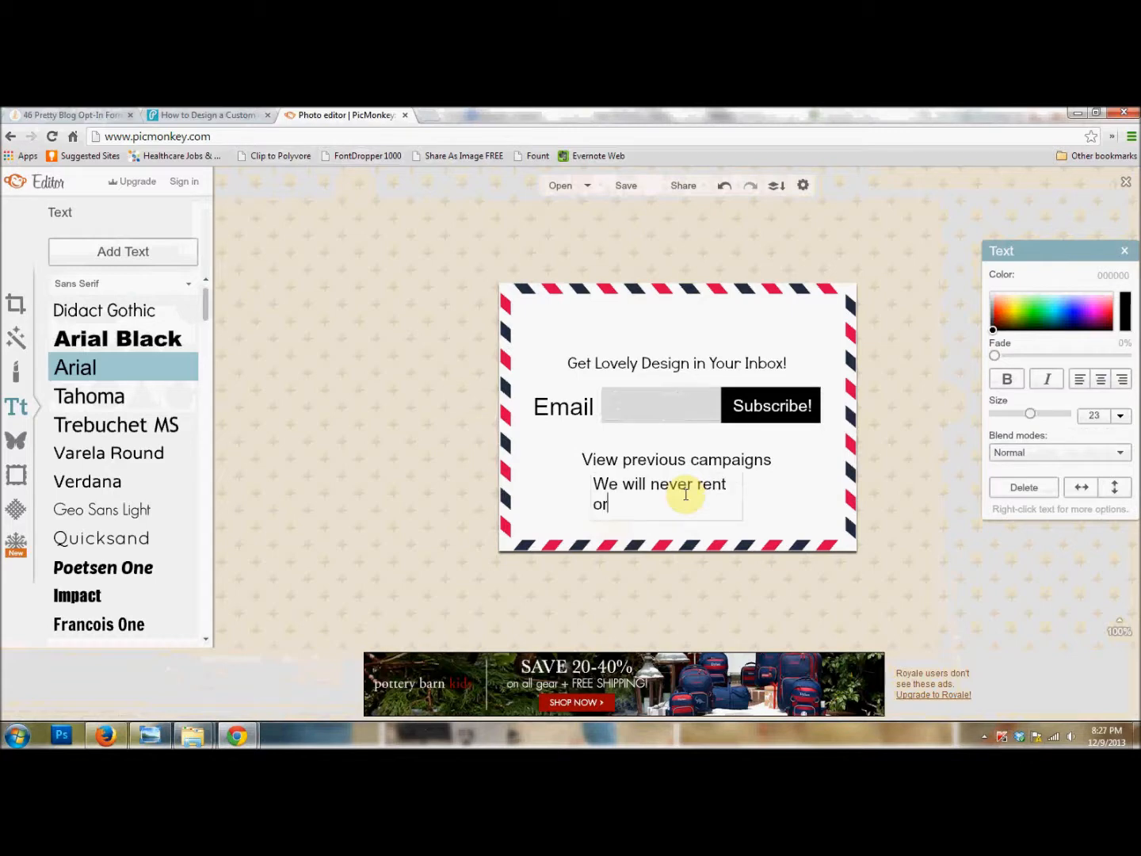
text( sell your email a)
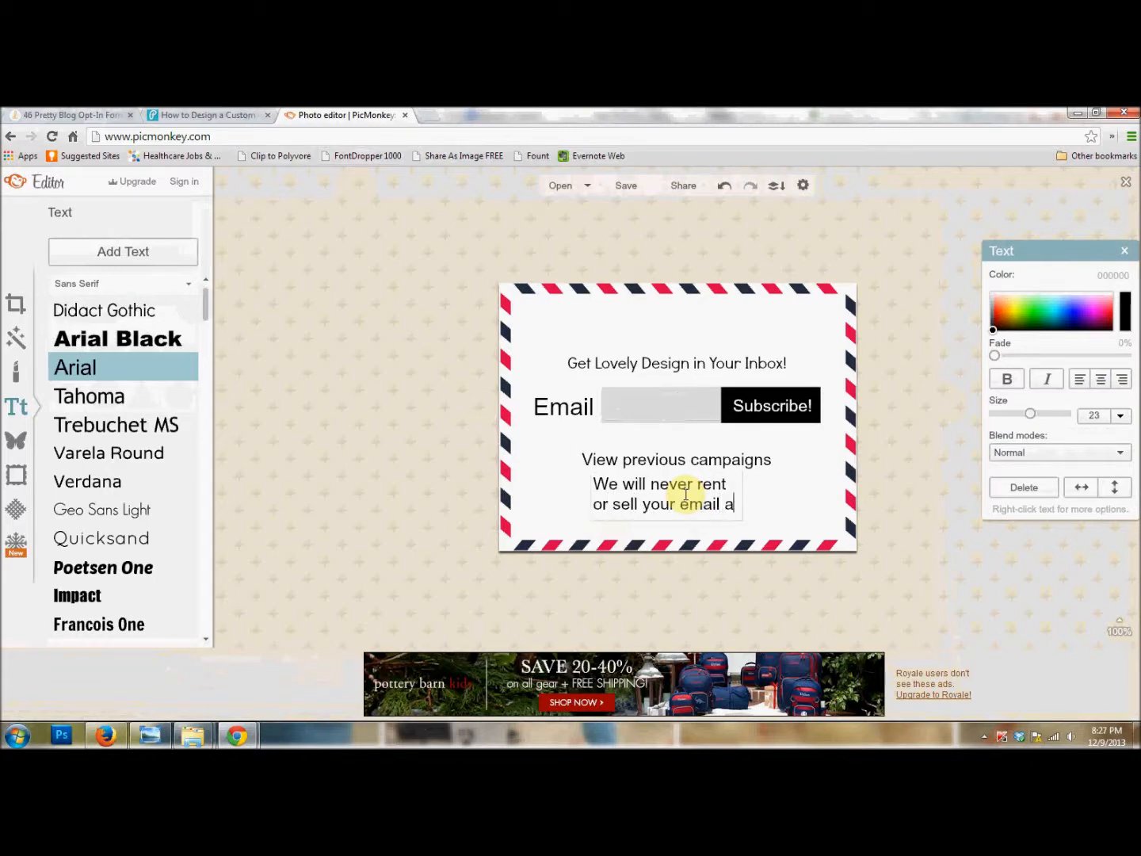
key(BackSpace)
text(!)
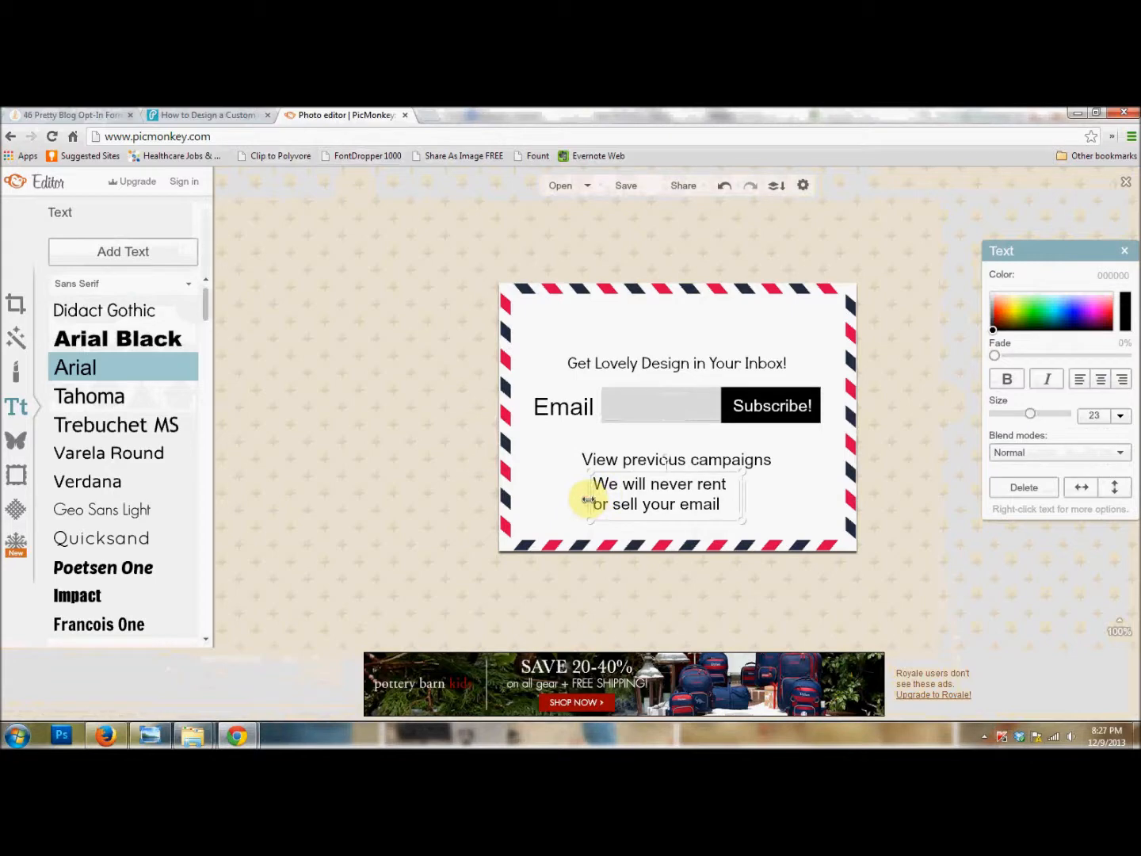
Step: Widen the "We will never rent or sell your email" text box to nearly the card's width and centre-align its text
drag(587, 499, 512, 504)
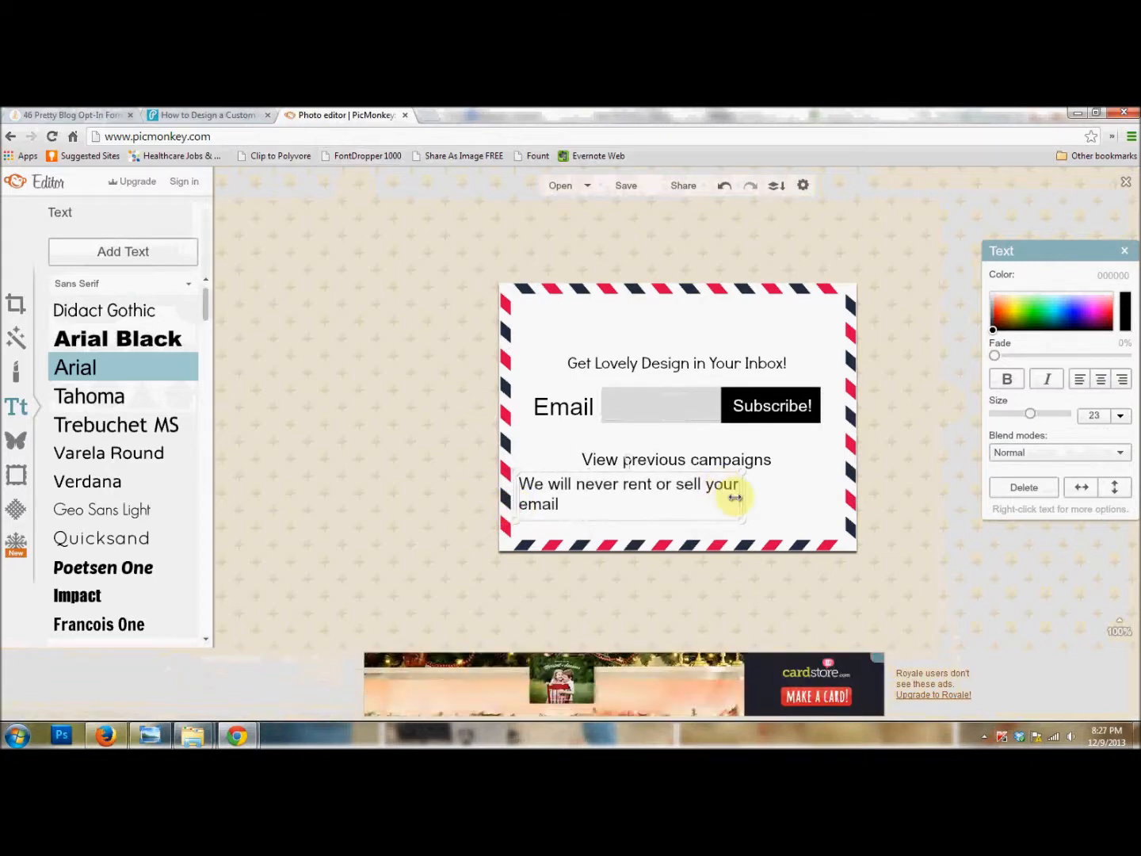
drag(745, 499, 848, 496)
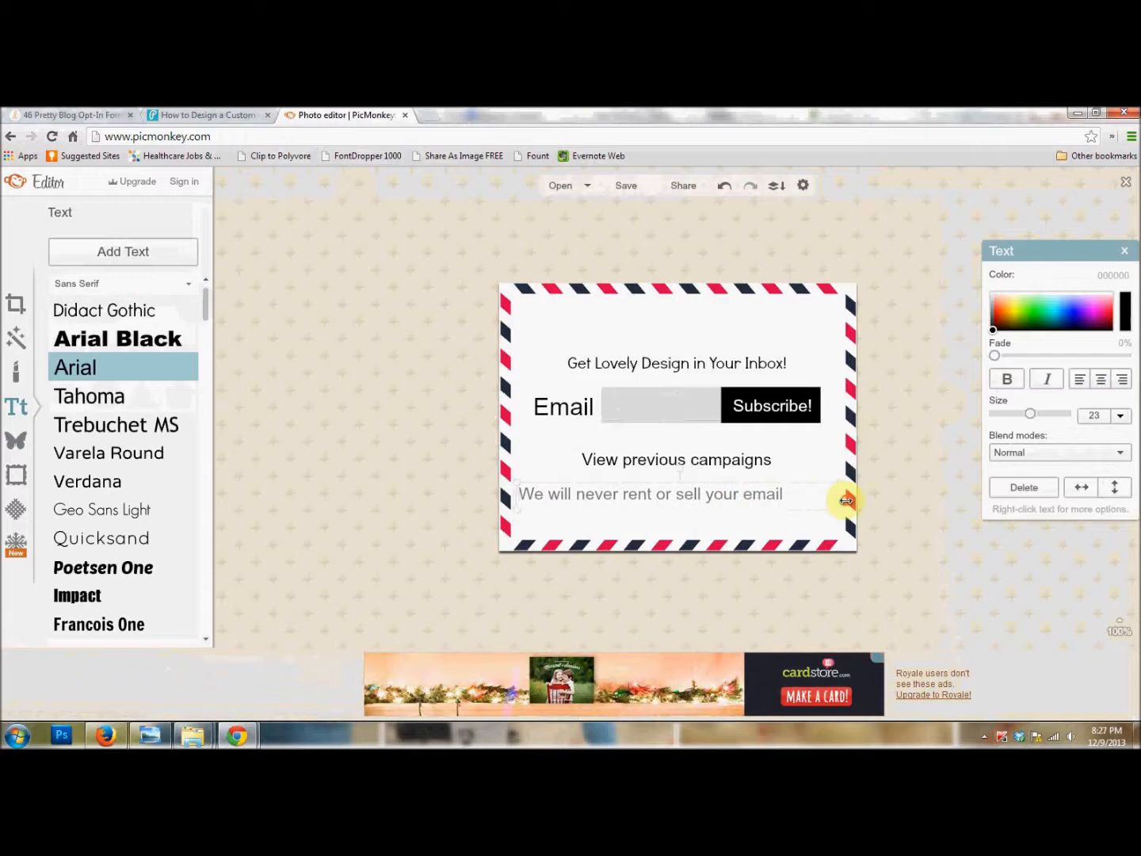
click(1101, 381)
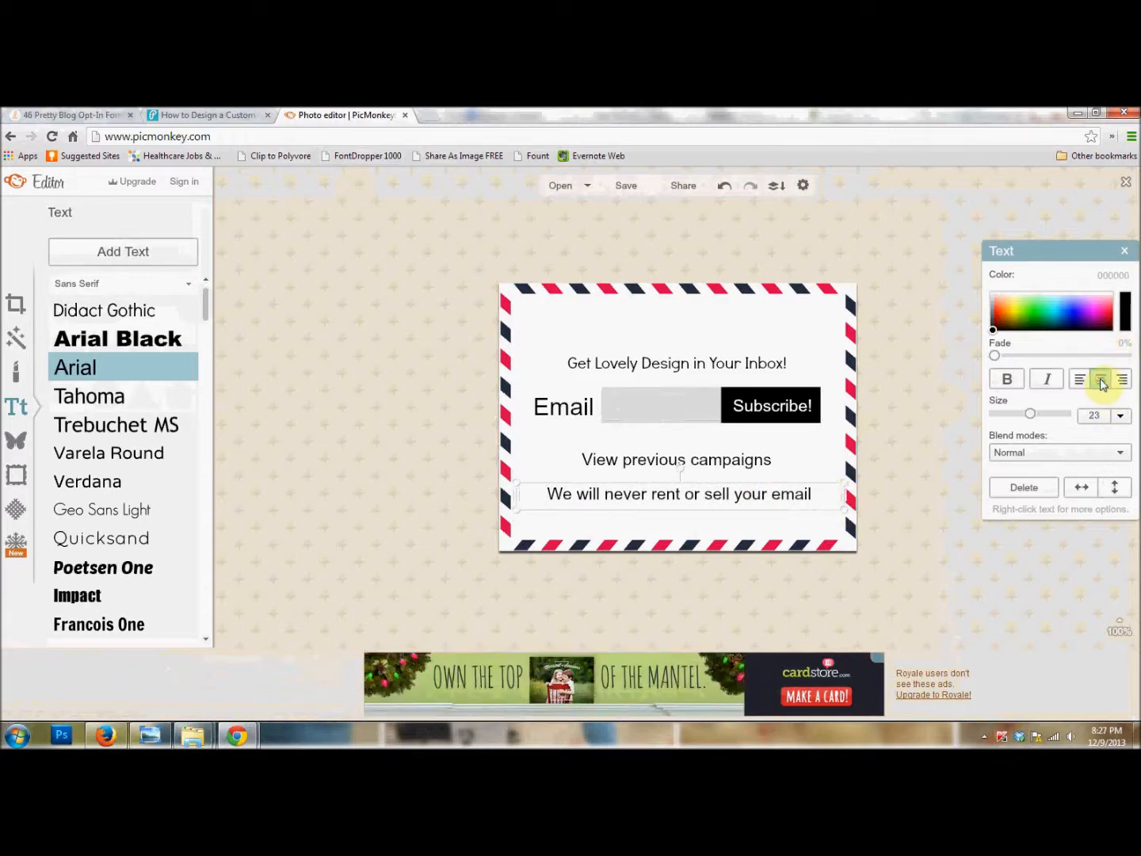
click(759, 530)
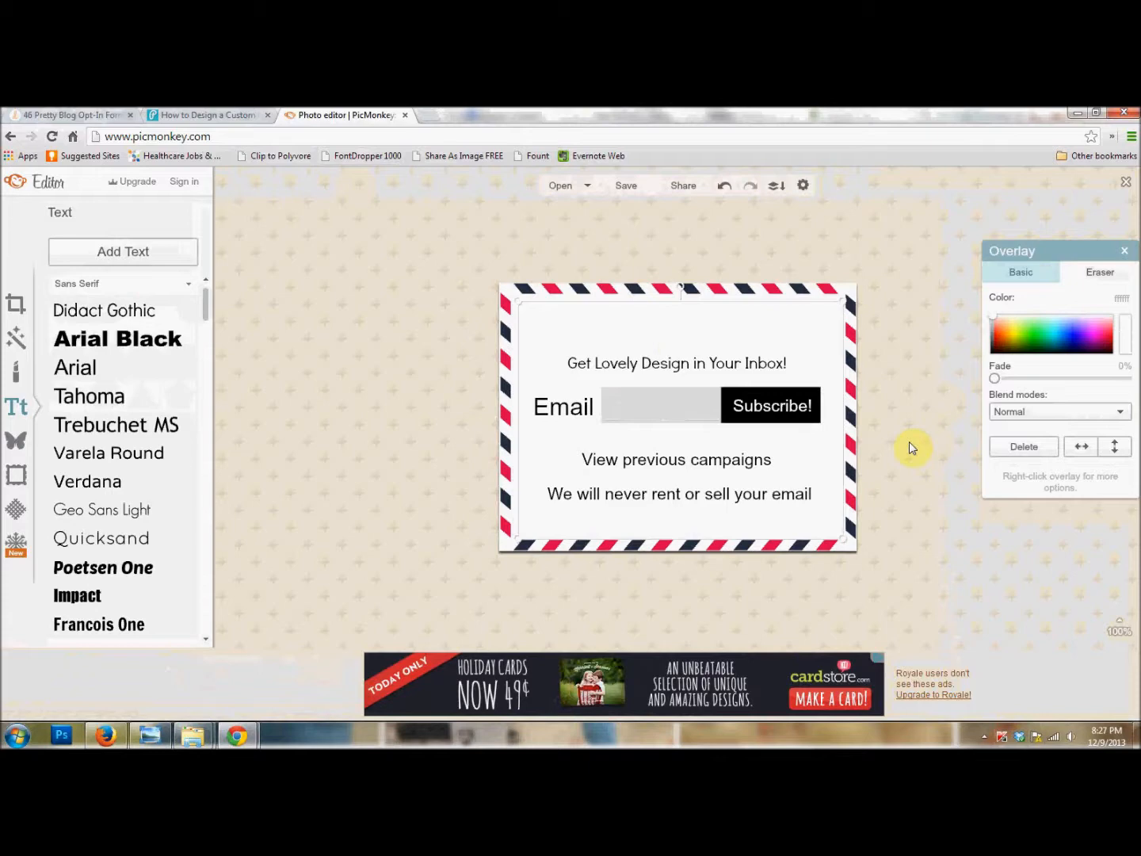
click(898, 402)
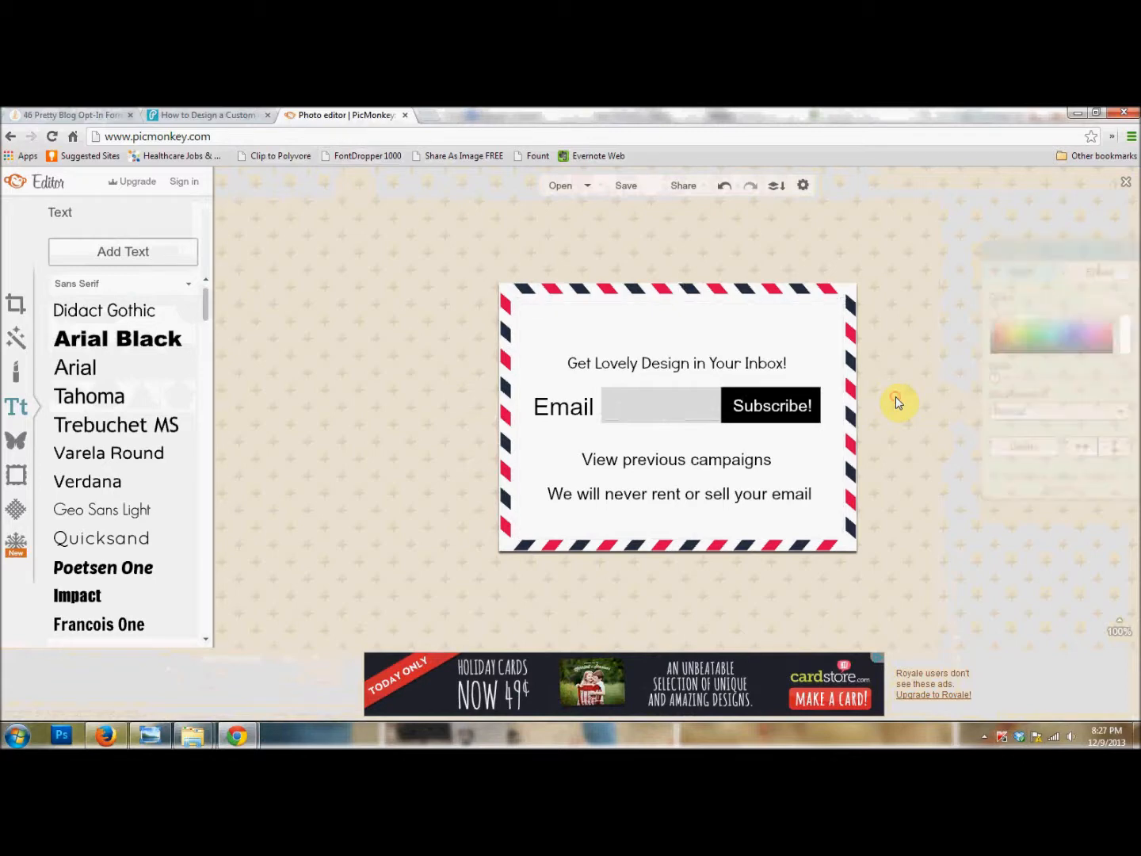
Step: Change the font of the headline "Get Lovely Design in Your Inbox!" to Marcelle Script
click(692, 364)
click(902, 373)
click(716, 363)
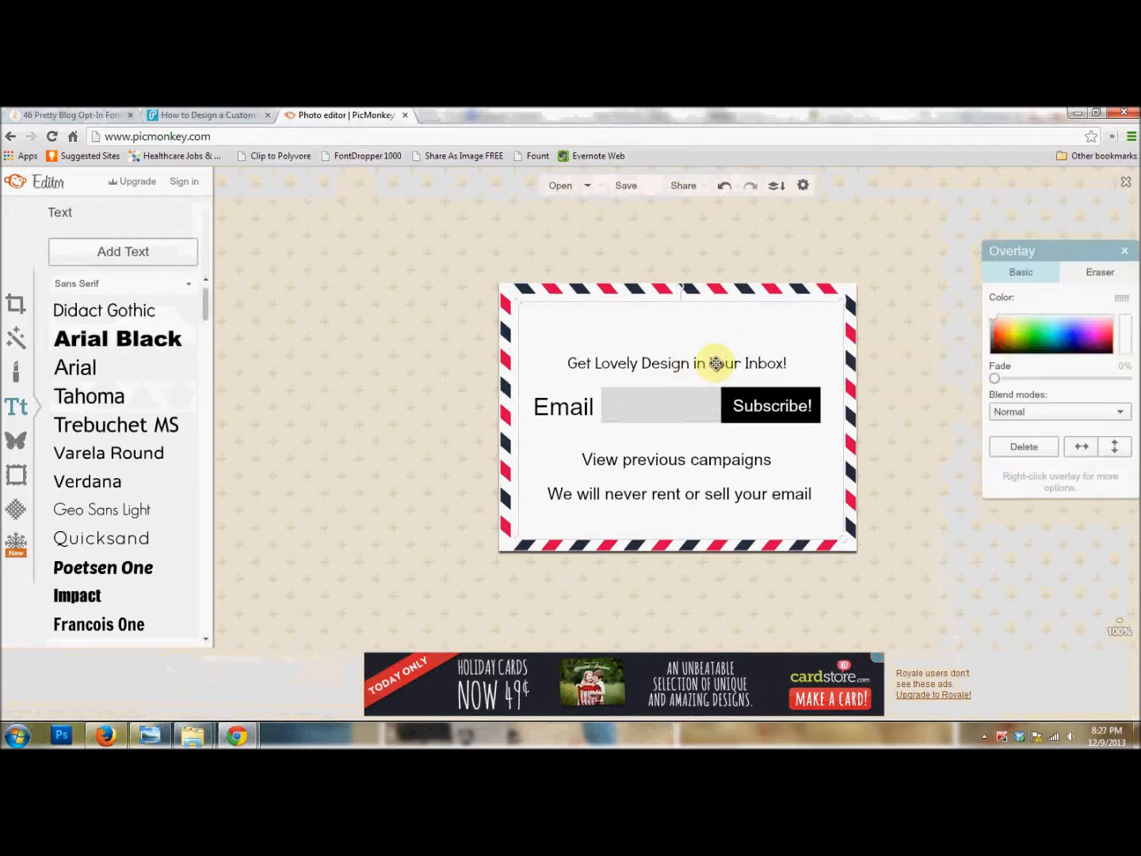
click(896, 349)
click(731, 363)
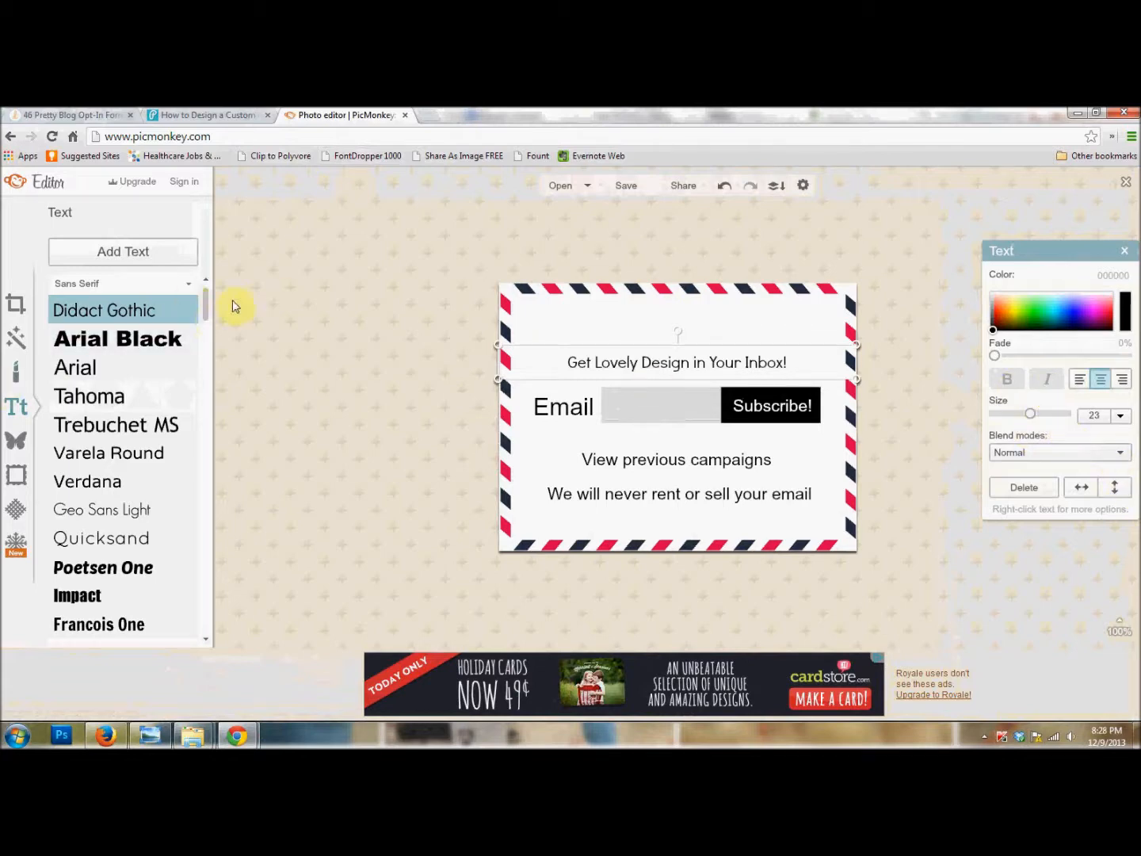
drag(205, 312, 196, 412)
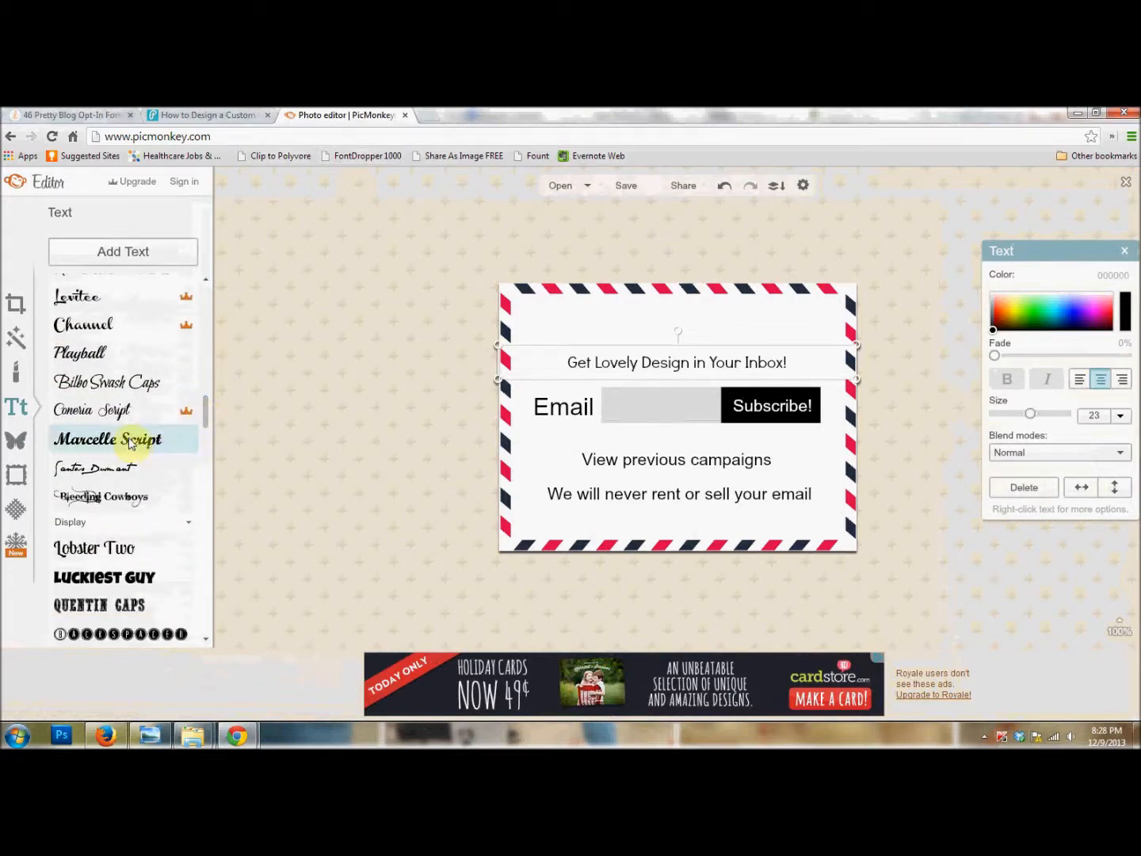
click(124, 442)
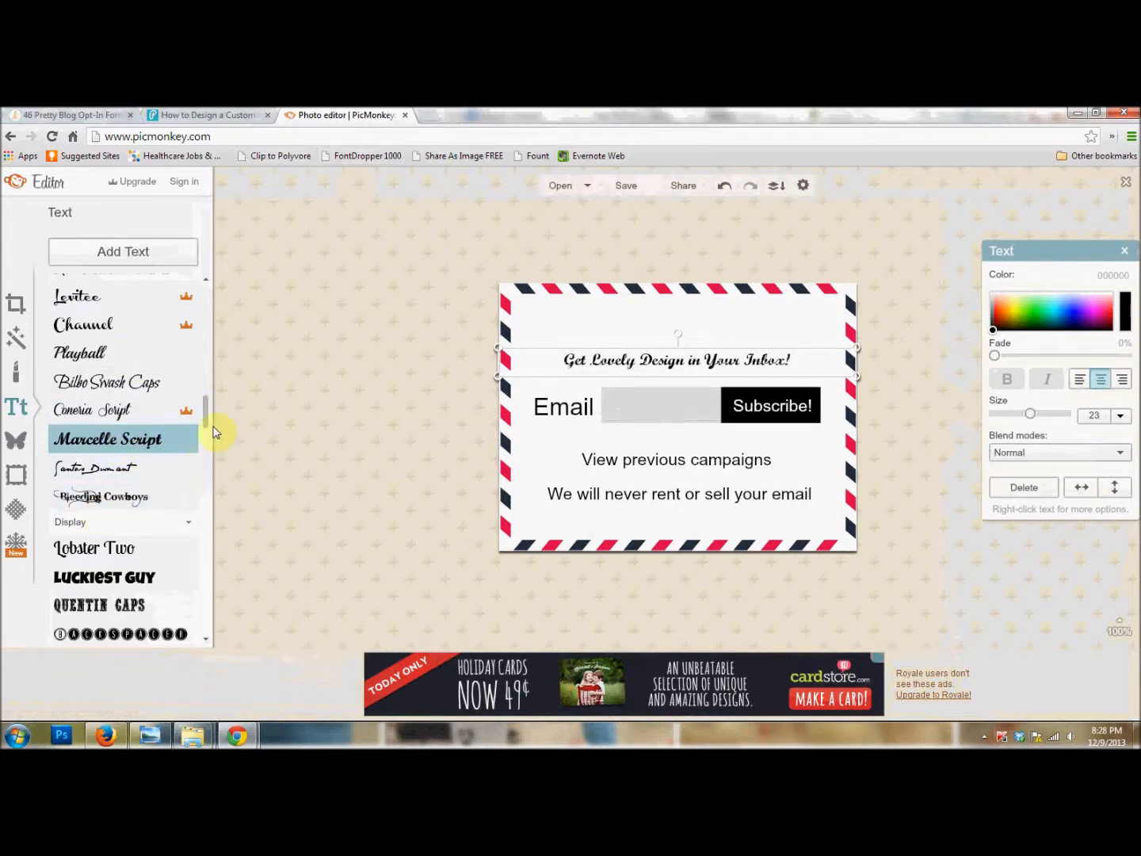
mouse_move(204, 417)
mouse_down()
mouse_move(206, 473)
mouse_move(225, 326)
mouse_up()
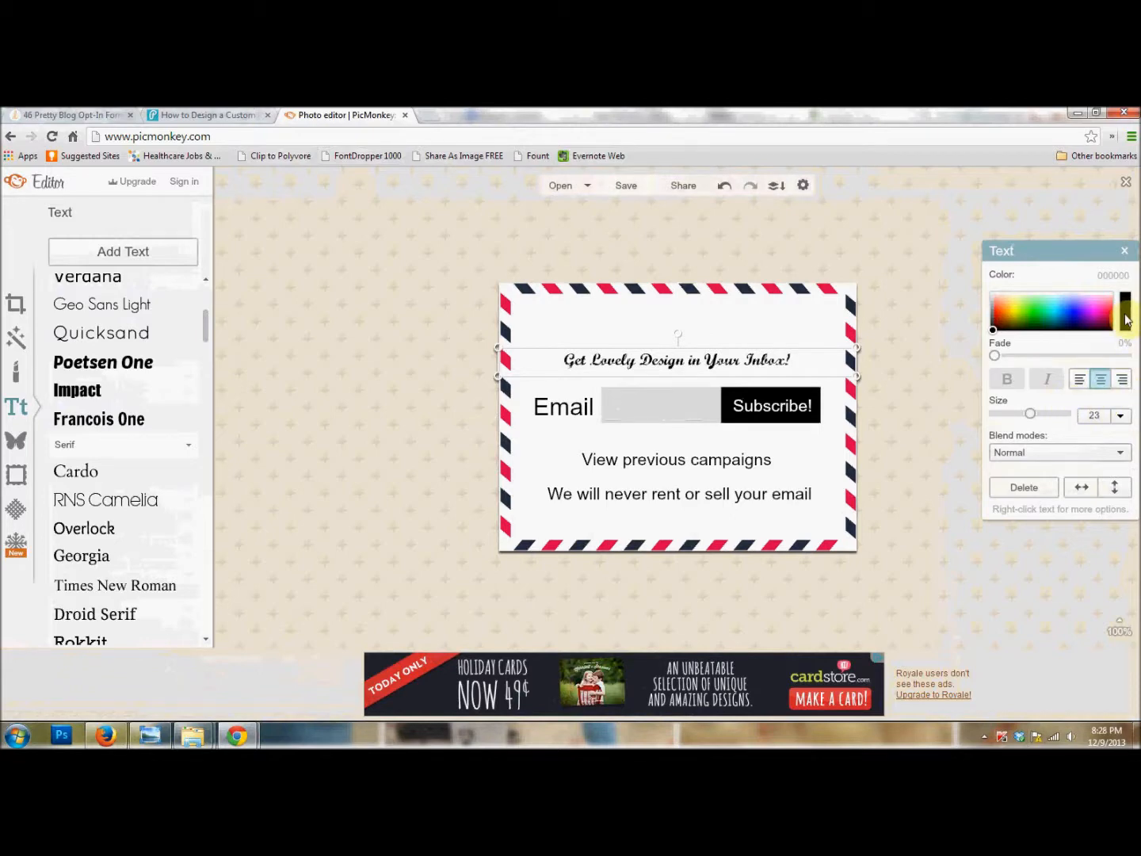
Step: Colour the headline with the navy 283043 sampled from the airmail border and set its size to 30
drag(1126, 320, 746, 295)
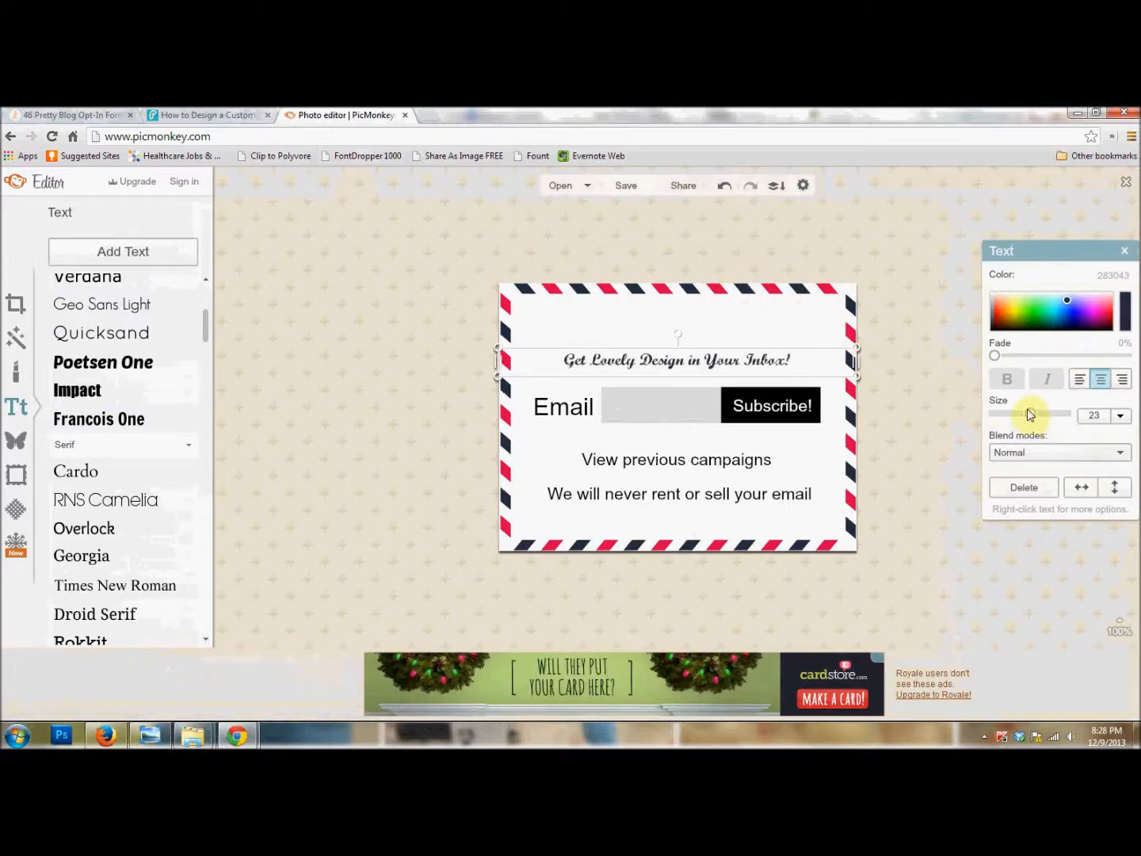
drag(1030, 417, 1037, 417)
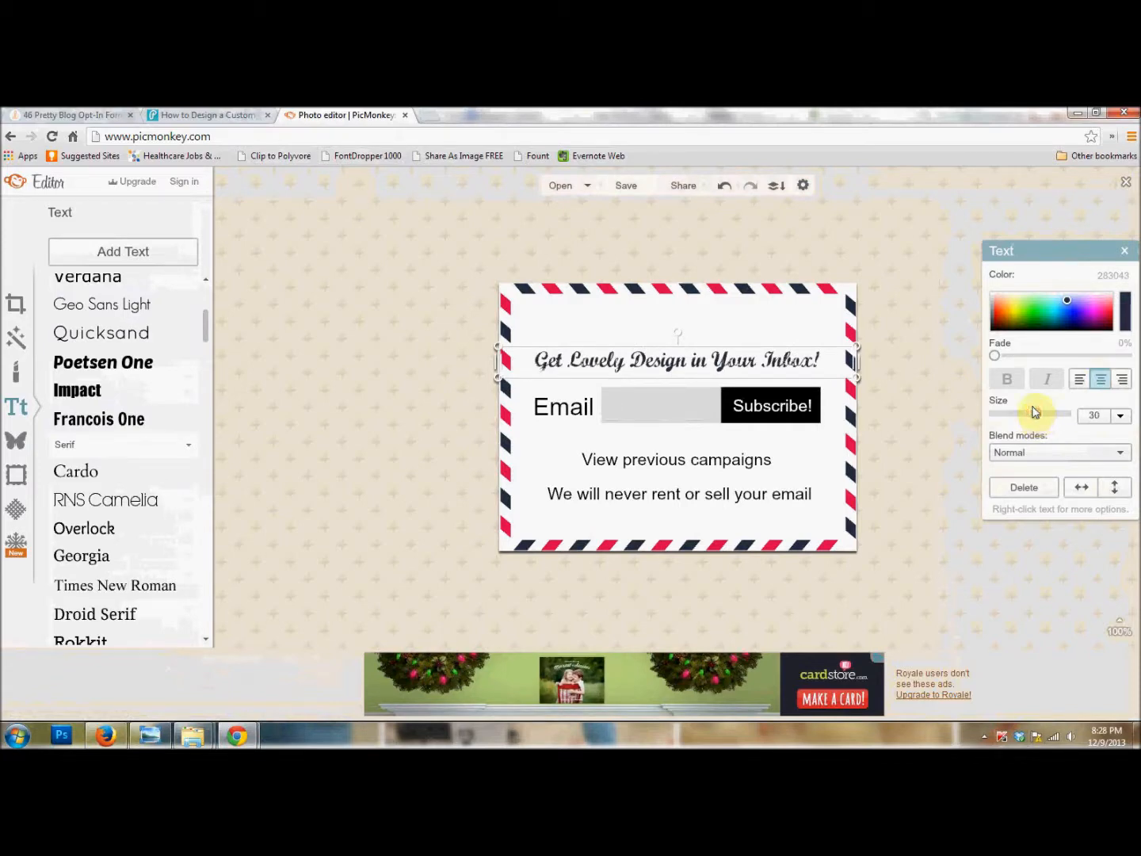
click(461, 413)
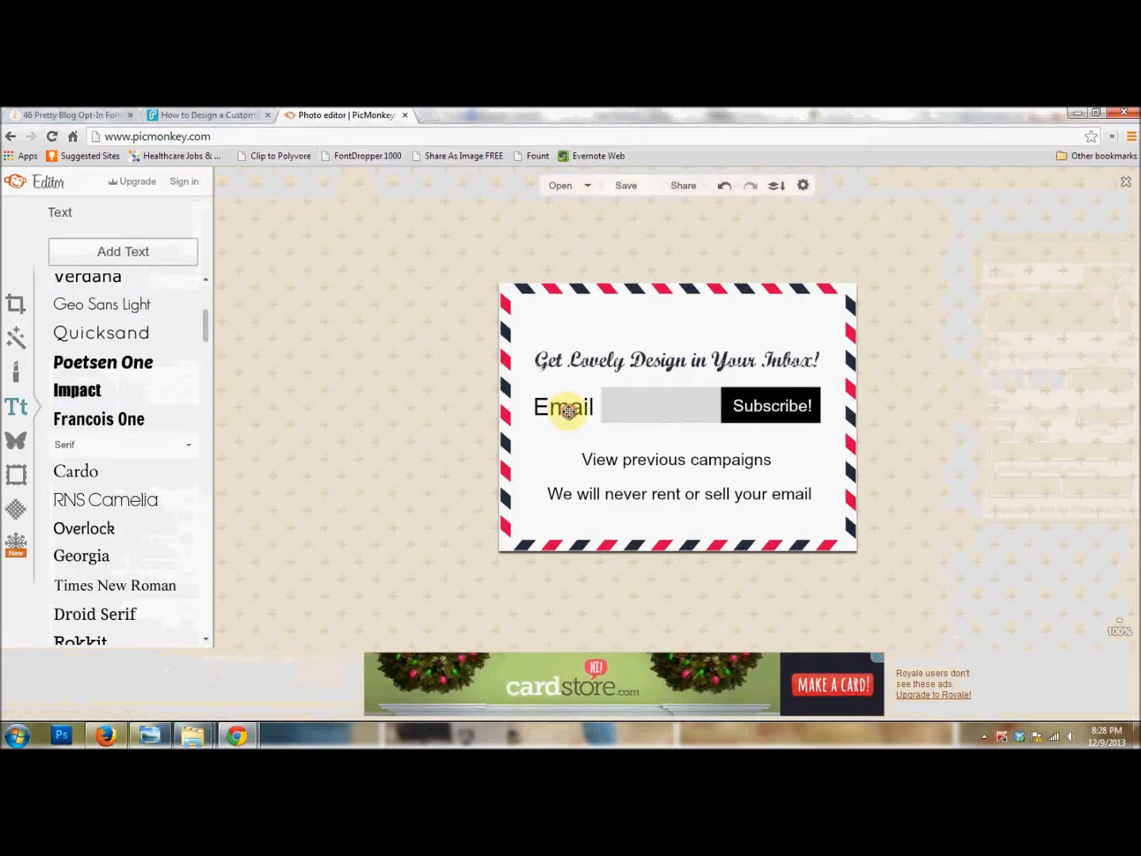
Step: Set the "Email" label's text size to 15 and its colour to dark grey 333333
click(567, 411)
click(481, 420)
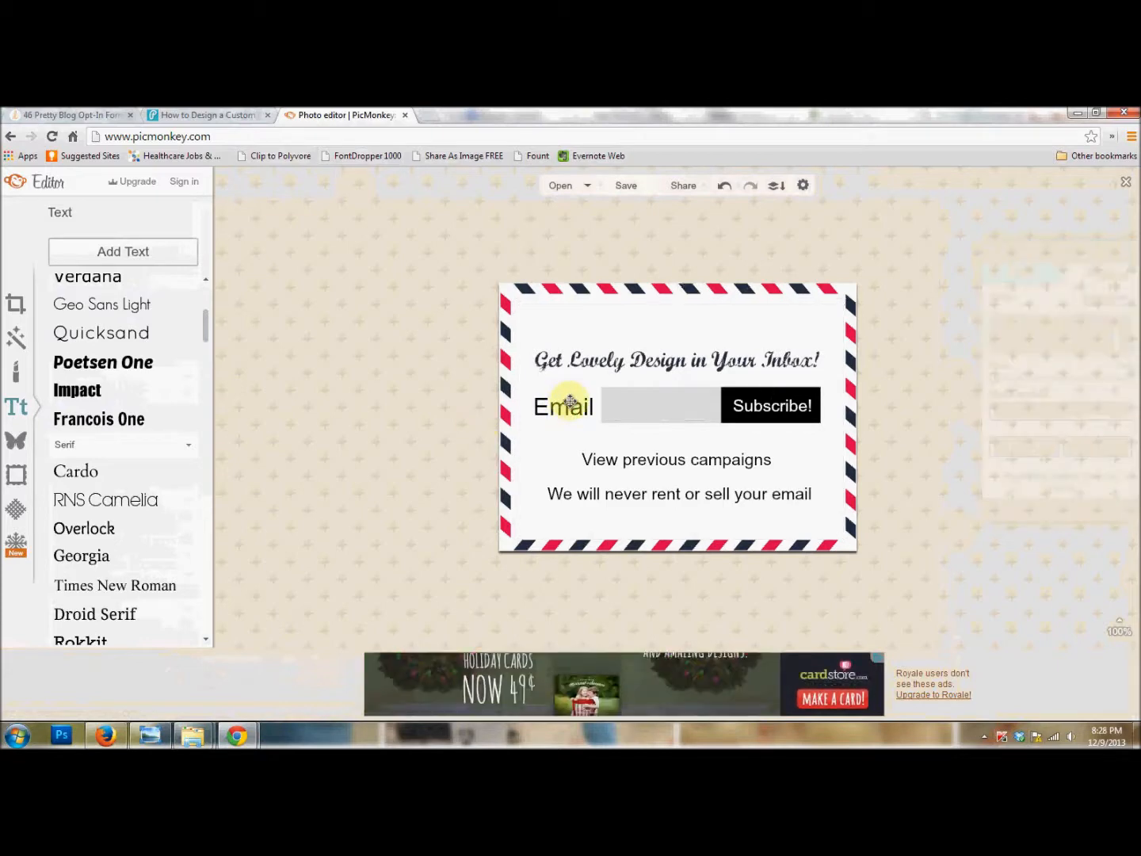
click(567, 407)
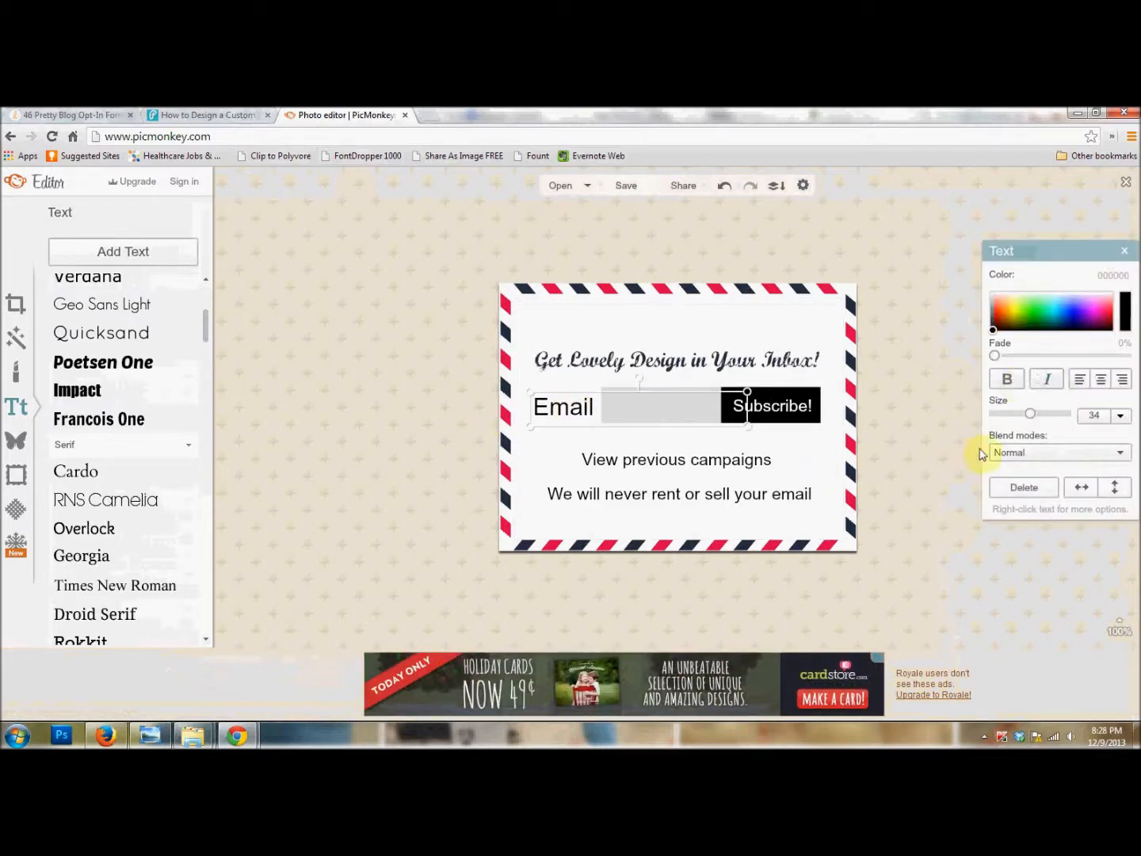
drag(1031, 415, 1008, 428)
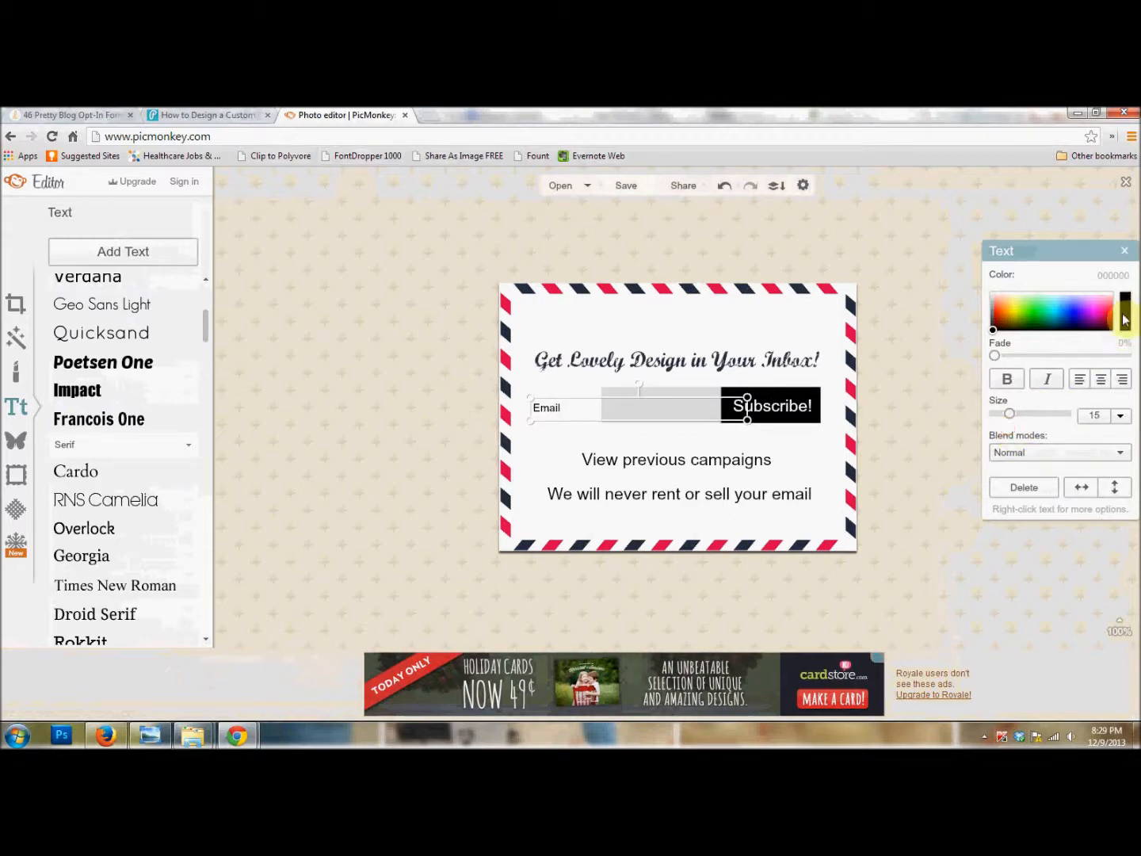
click(1124, 319)
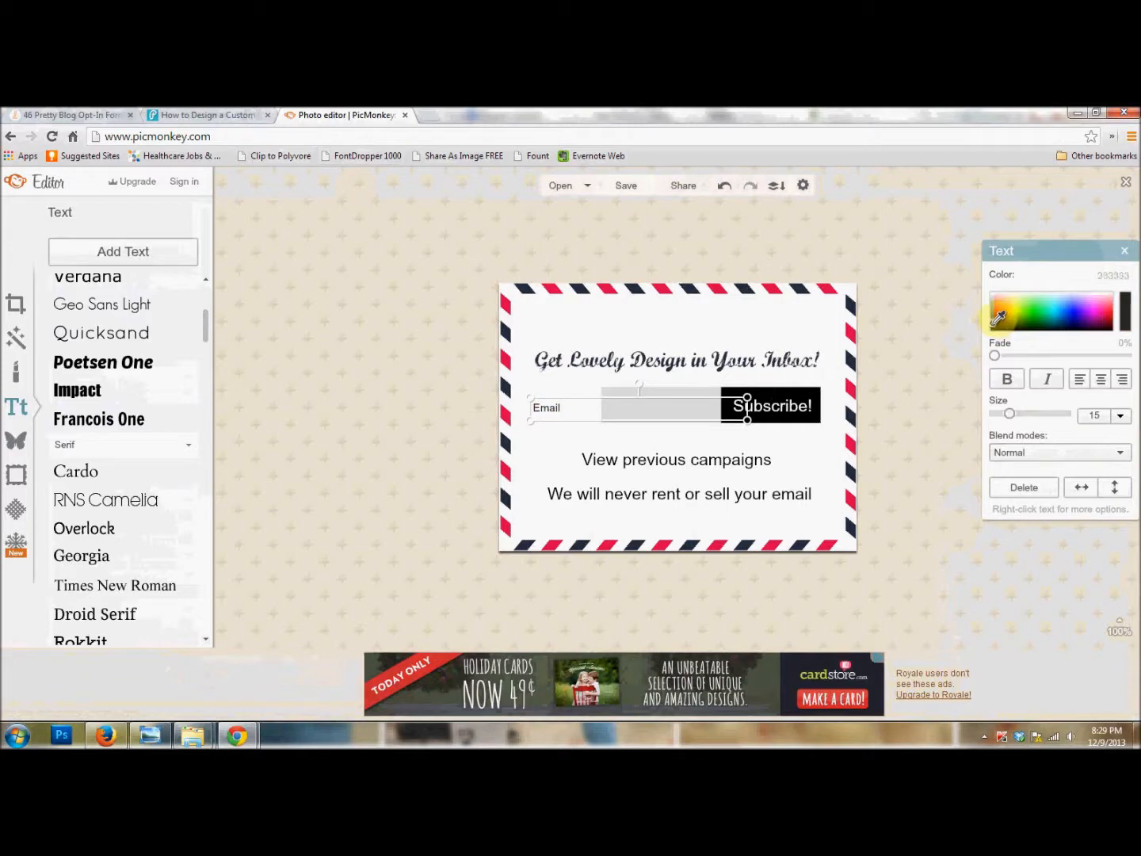
click(995, 320)
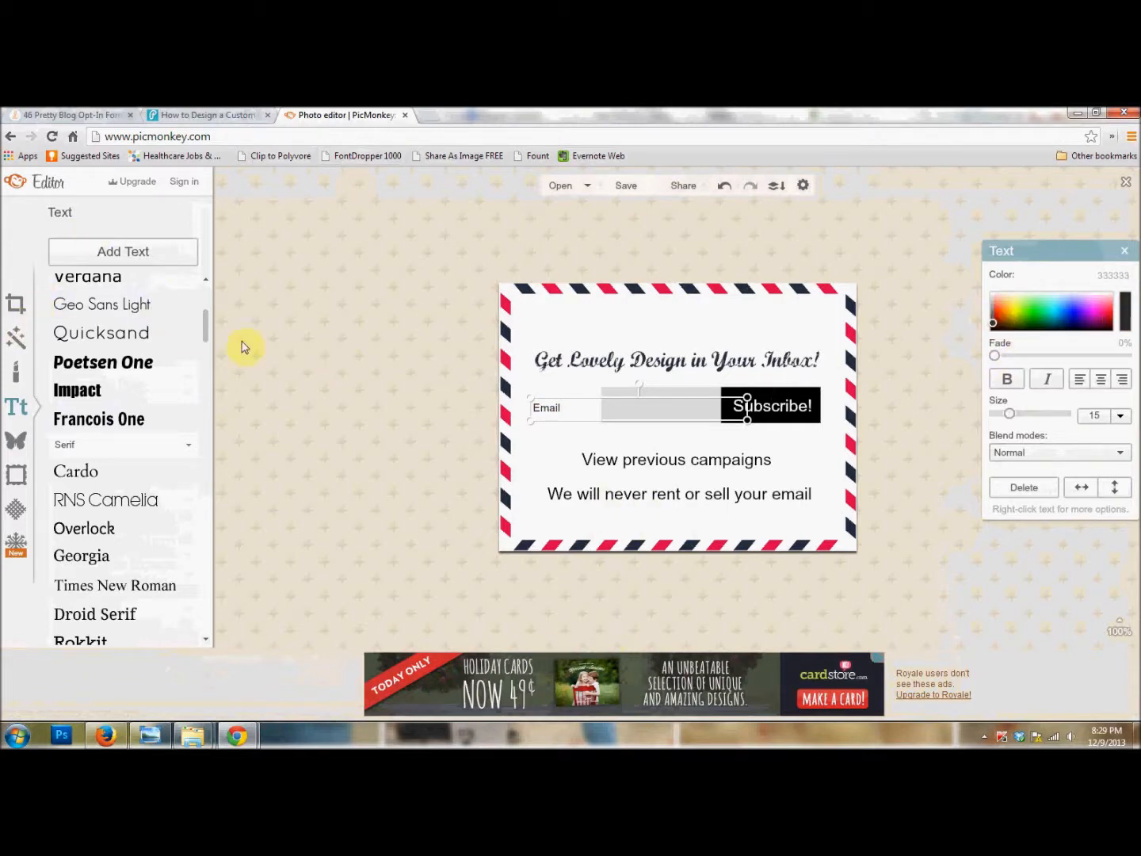
Step: Narrow the "Email" text box to fit its word so it no longer overlaps the grey field
drag(748, 408, 570, 416)
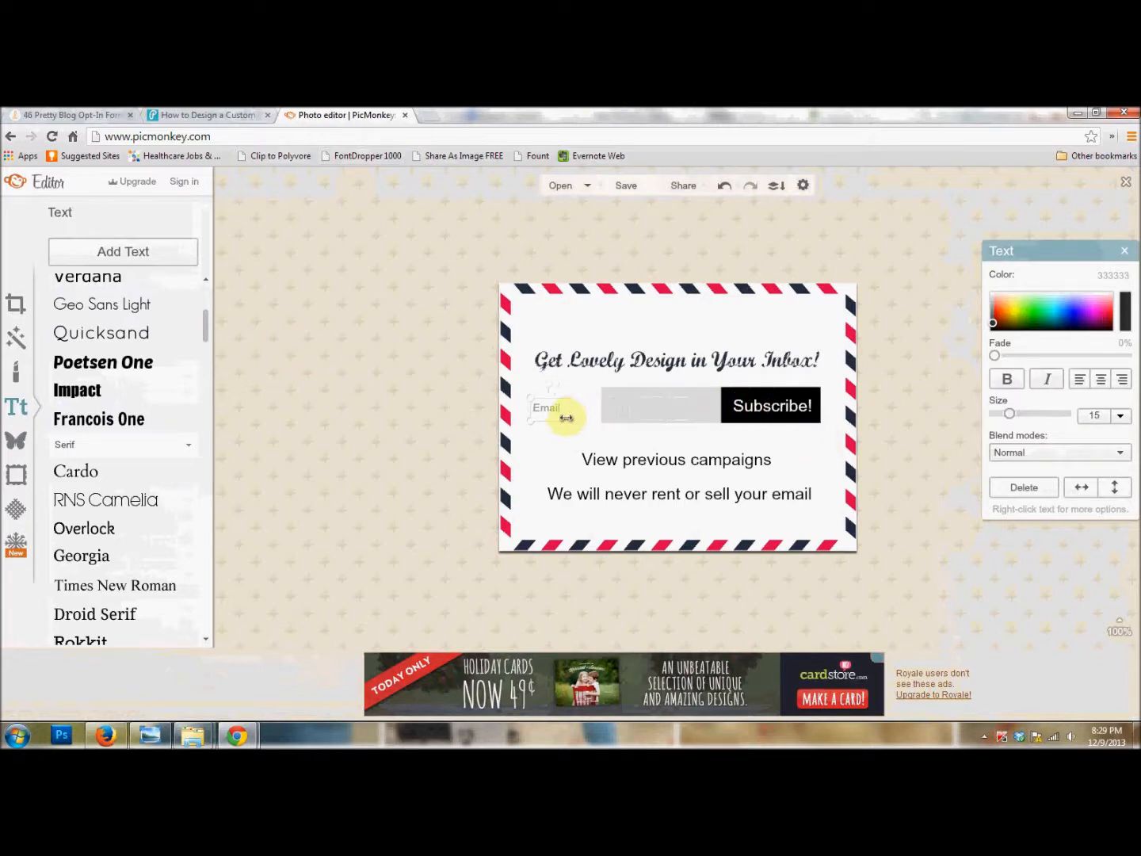
double_click(541, 409)
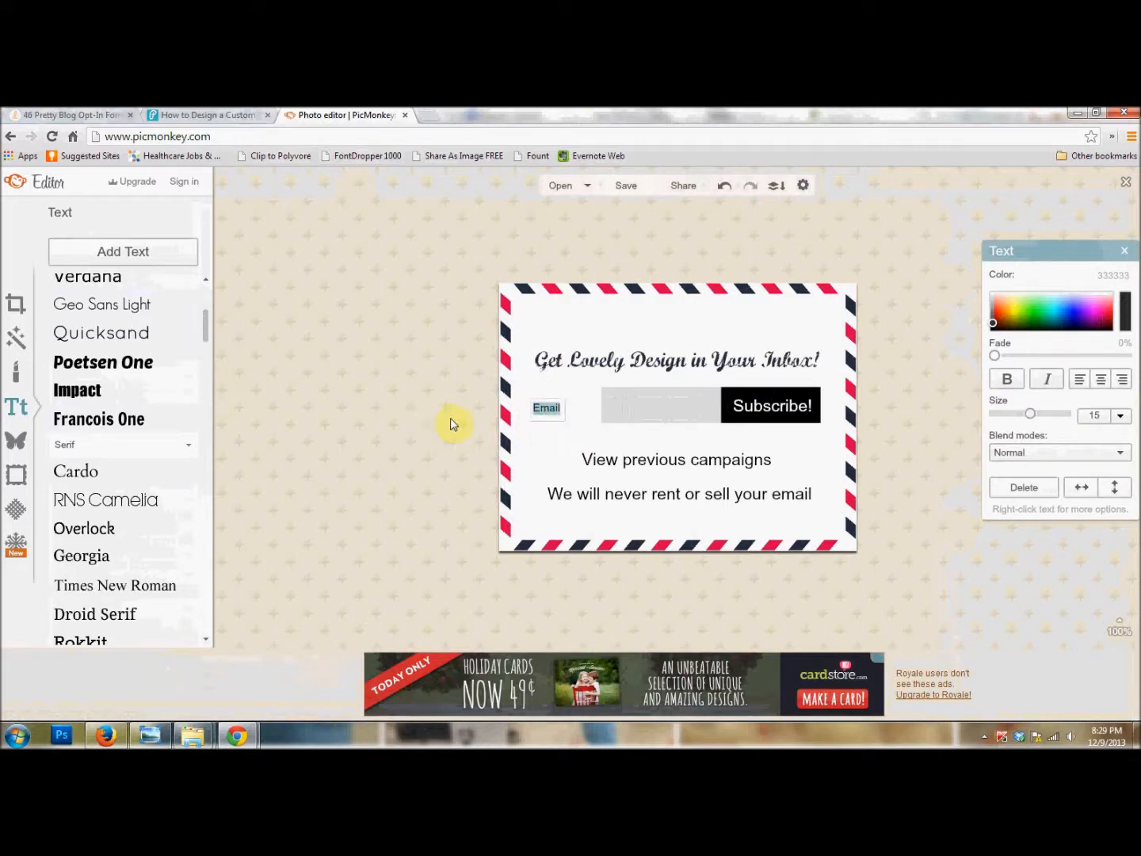
double_click(546, 407)
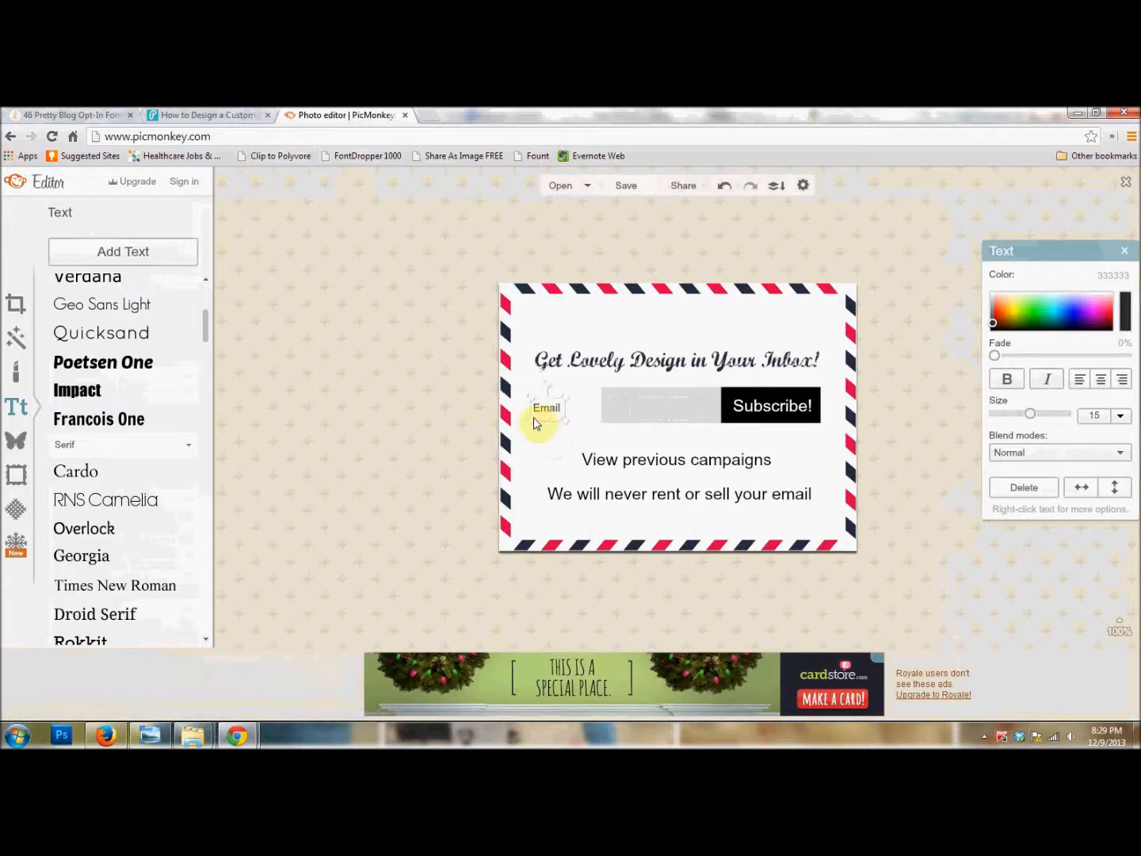
Step: Shift the "Email" label closer to the left border and stretch the grey field leftward until it nearly meets the label
click(565, 431)
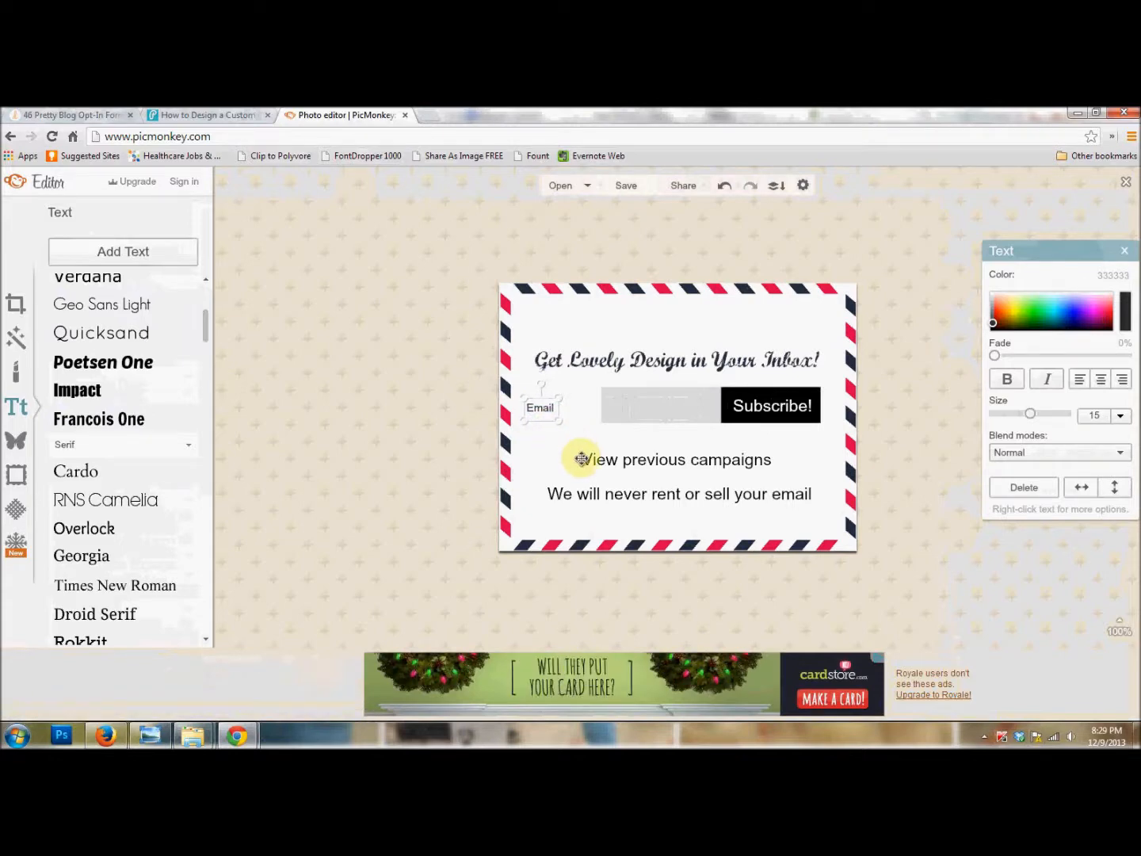
click(654, 406)
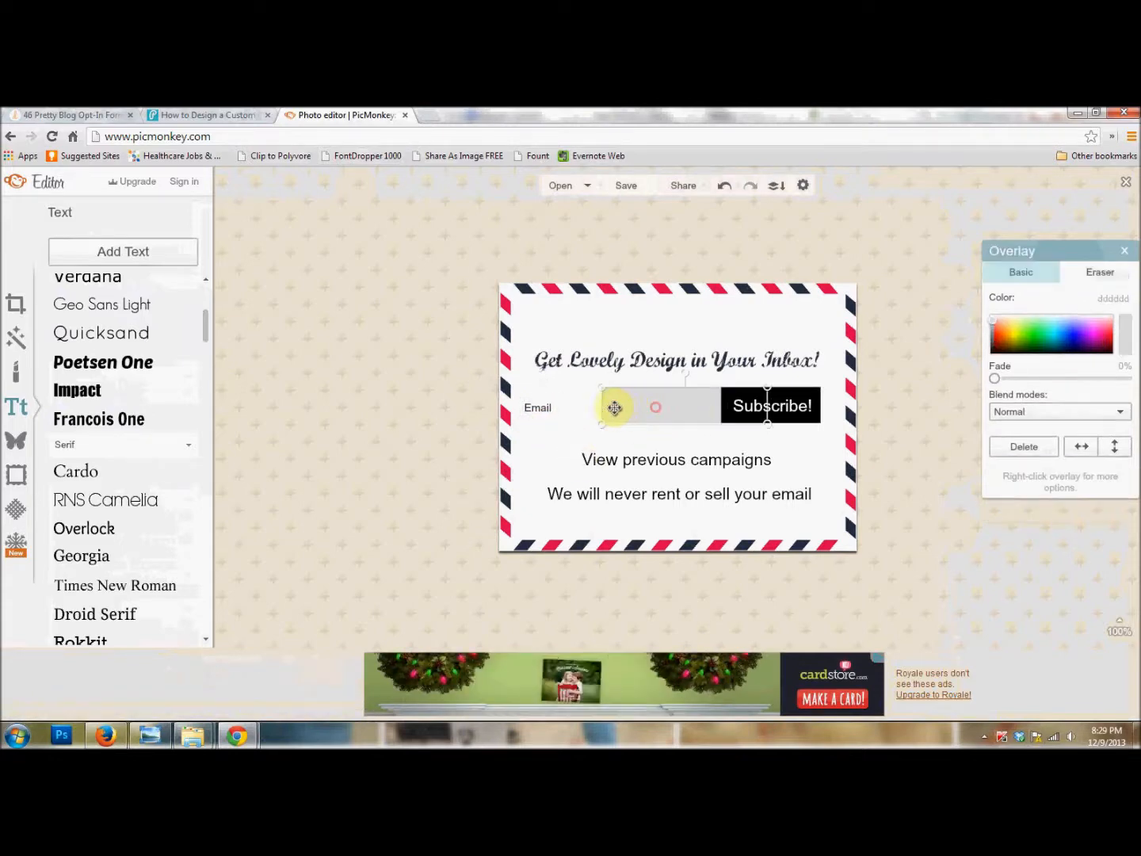
drag(600, 408, 543, 416)
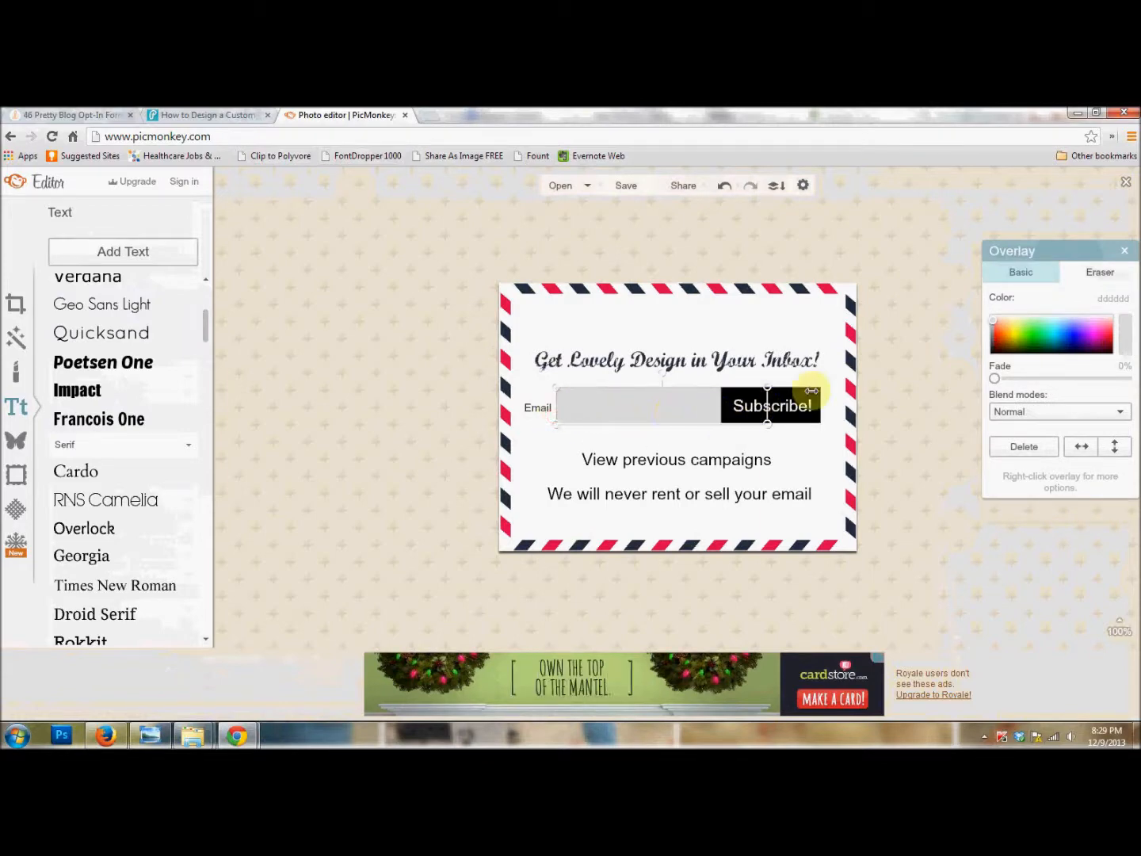
Step: Resize the black button rectangle, extending its right edge toward the airmail border and pulling its left edge inward
click(805, 392)
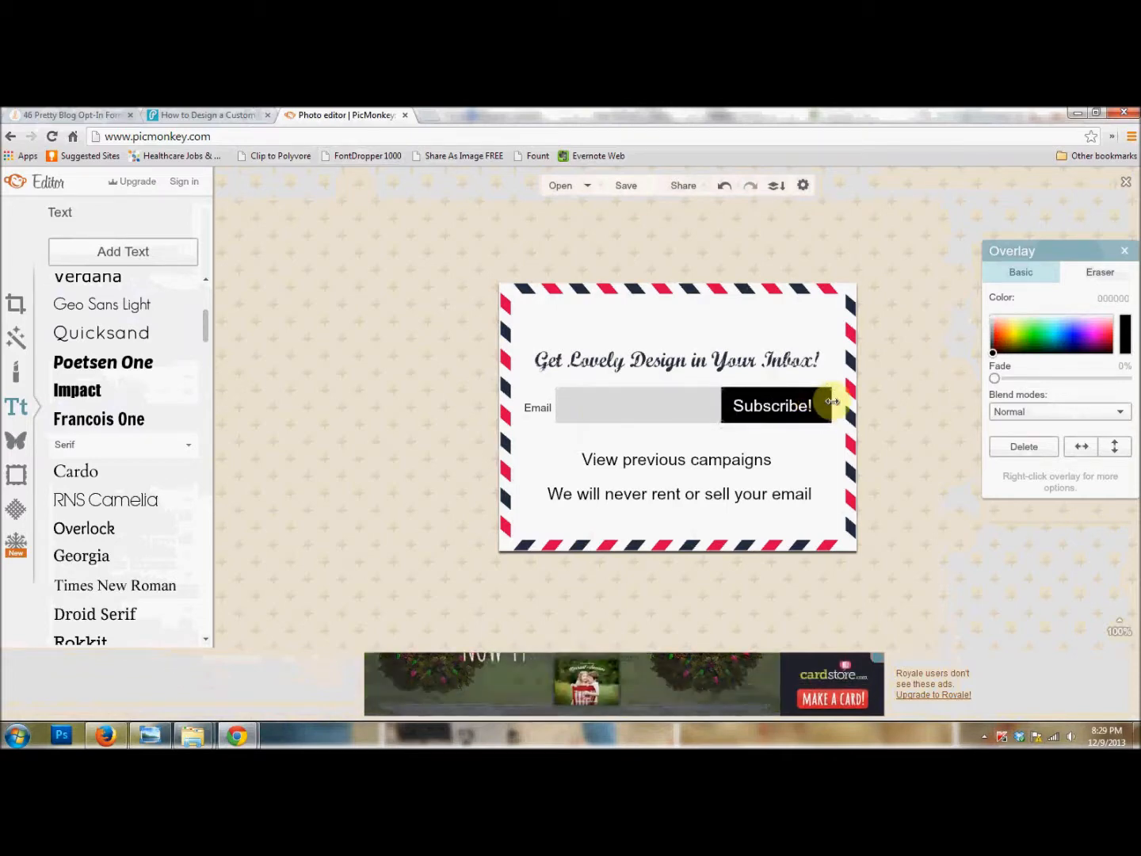
drag(826, 405, 834, 406)
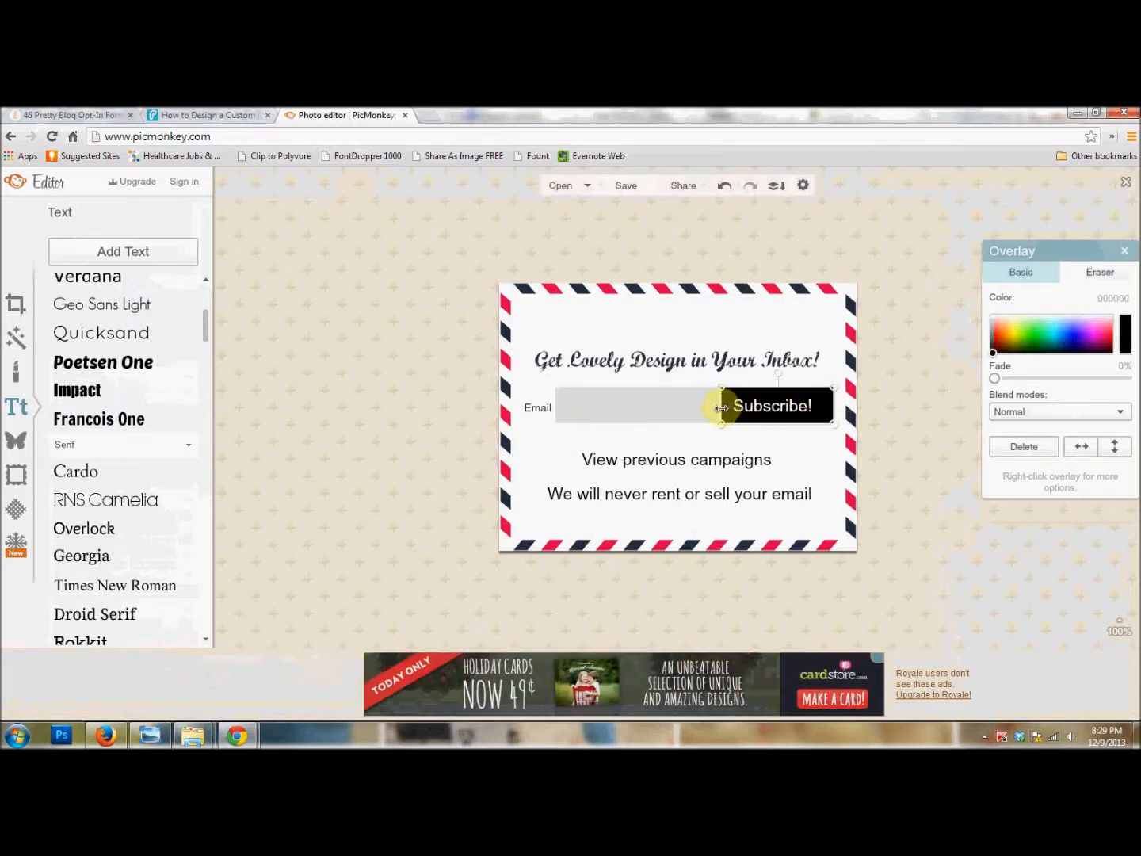
drag(722, 408, 734, 407)
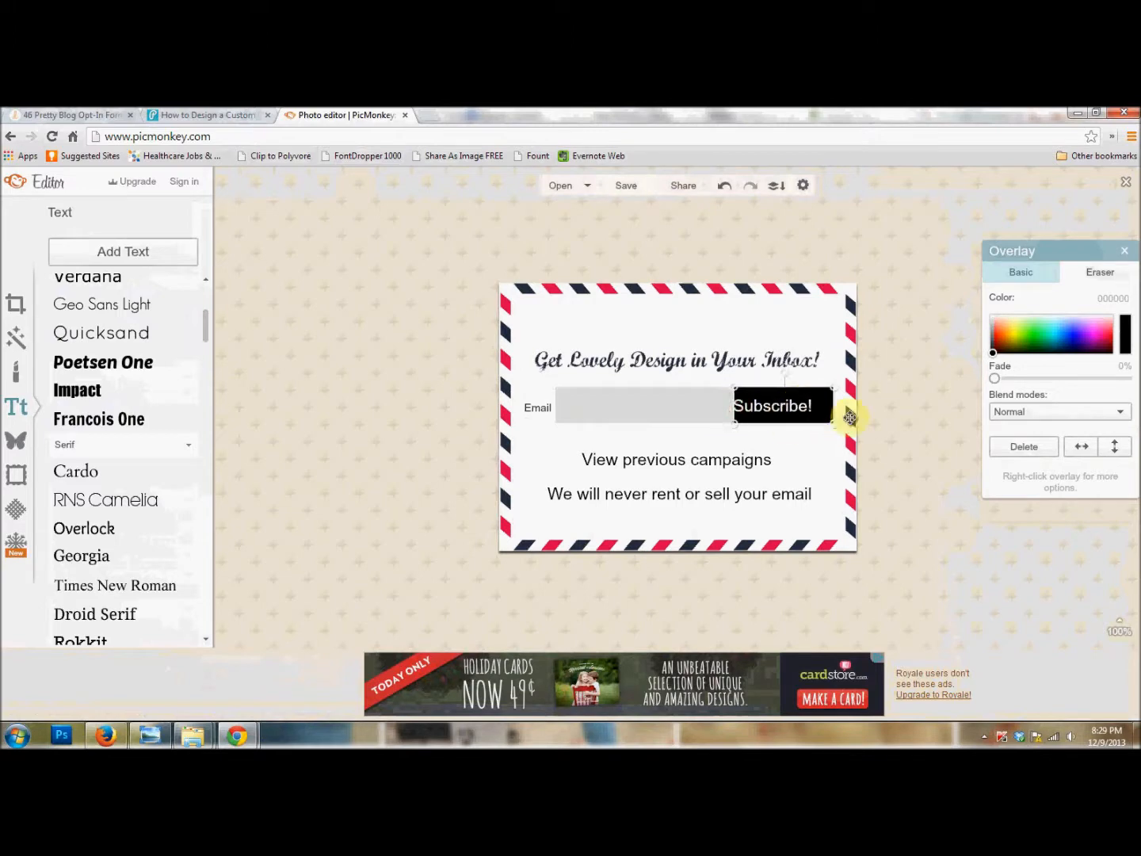
Step: Recolour the black button rectangle with the red dd014b sampled from the airmail border
click(1126, 348)
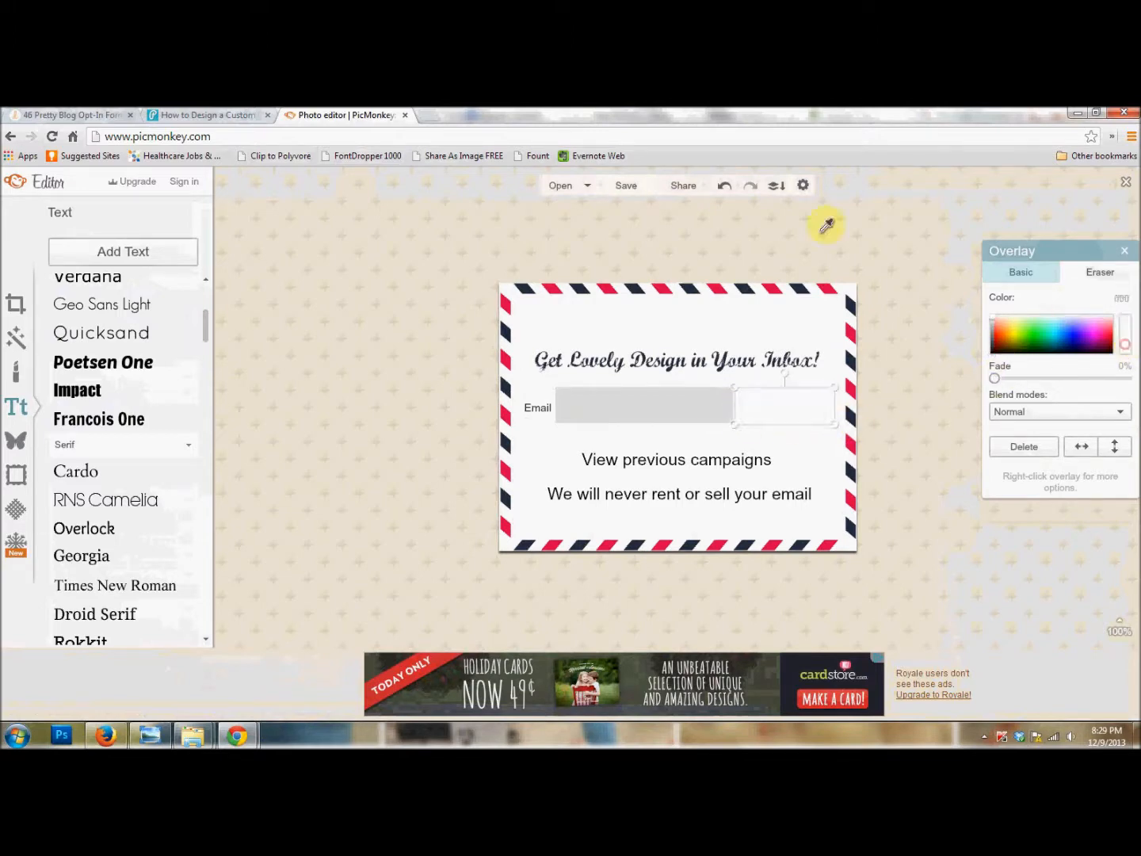
click(830, 287)
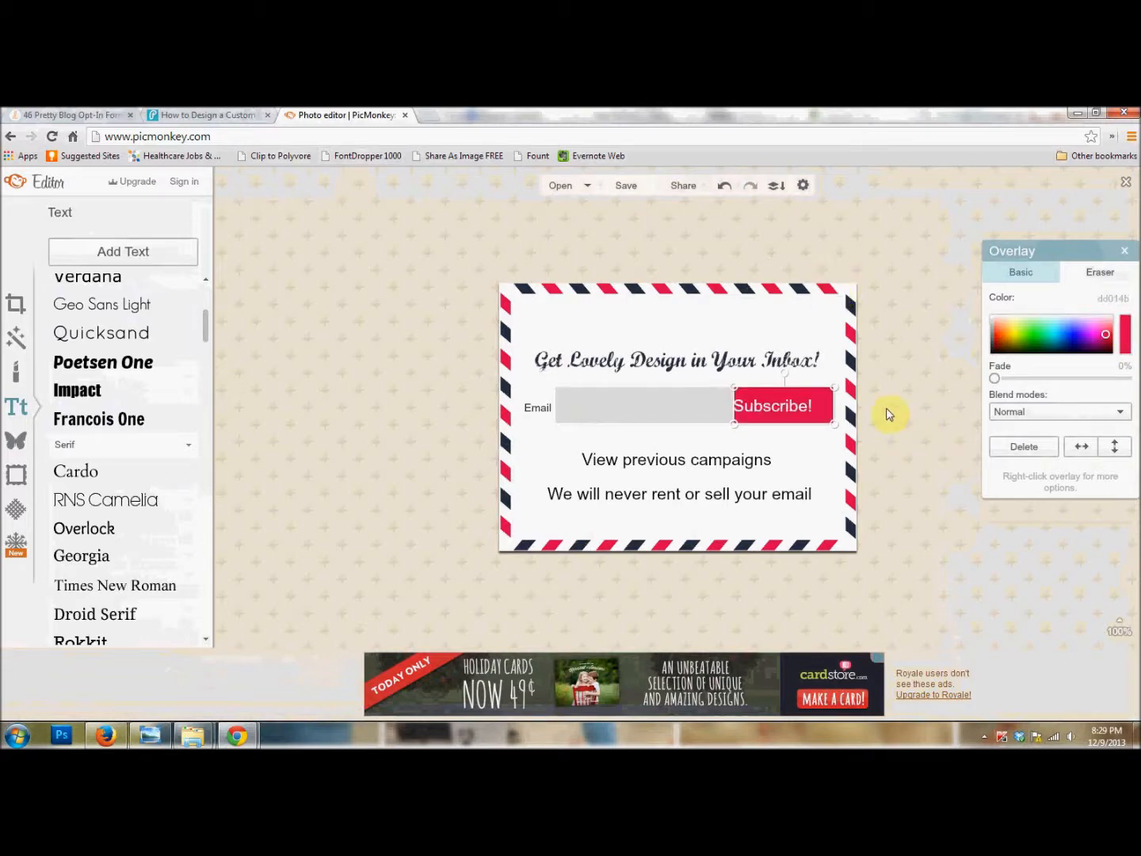
click(866, 392)
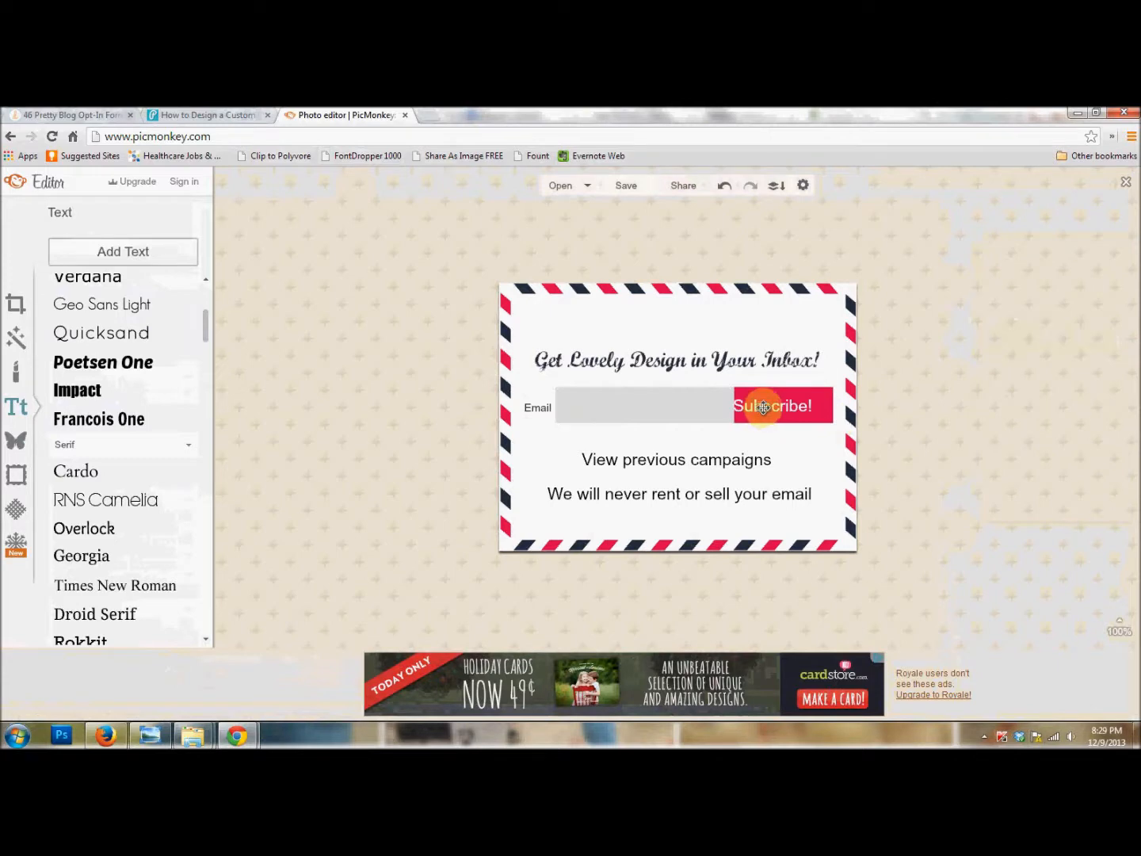
Step: Nudge the "Subscribe!" text right to centre it on the red button and change its font to Marcelle Script
click(763, 406)
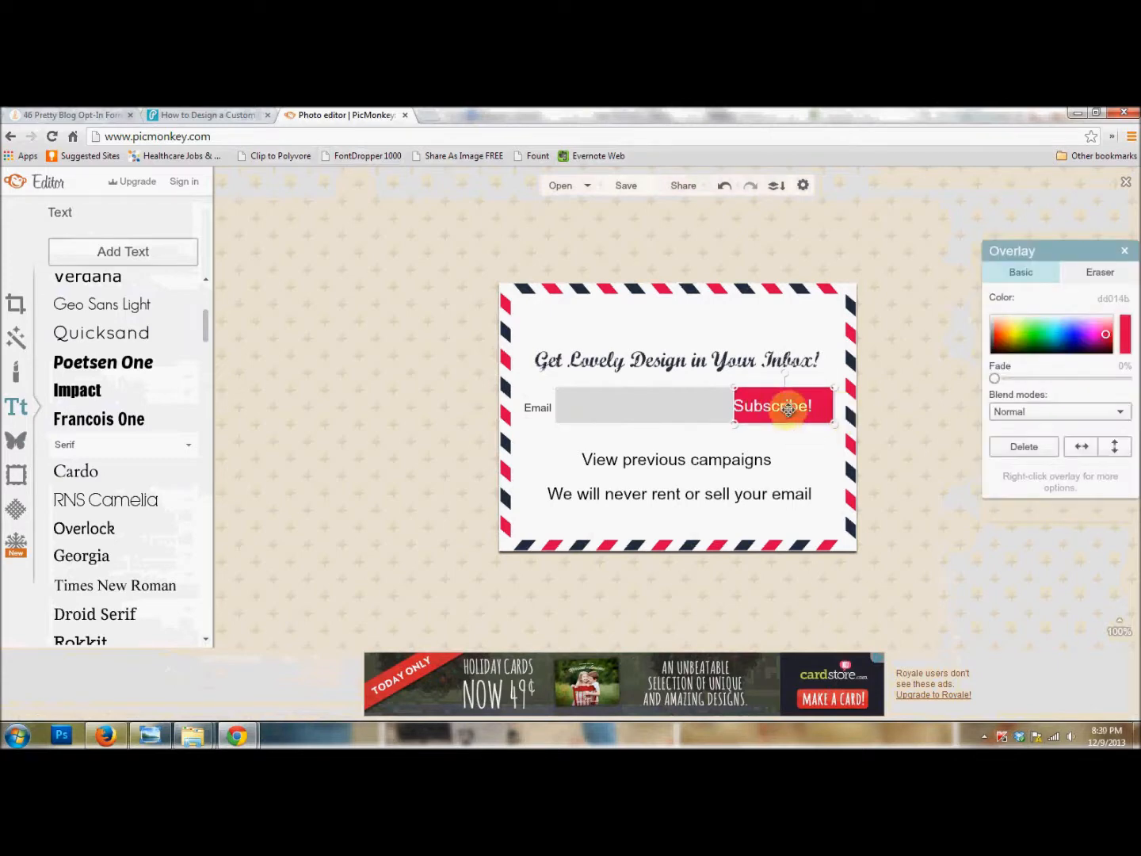
click(795, 452)
click(789, 406)
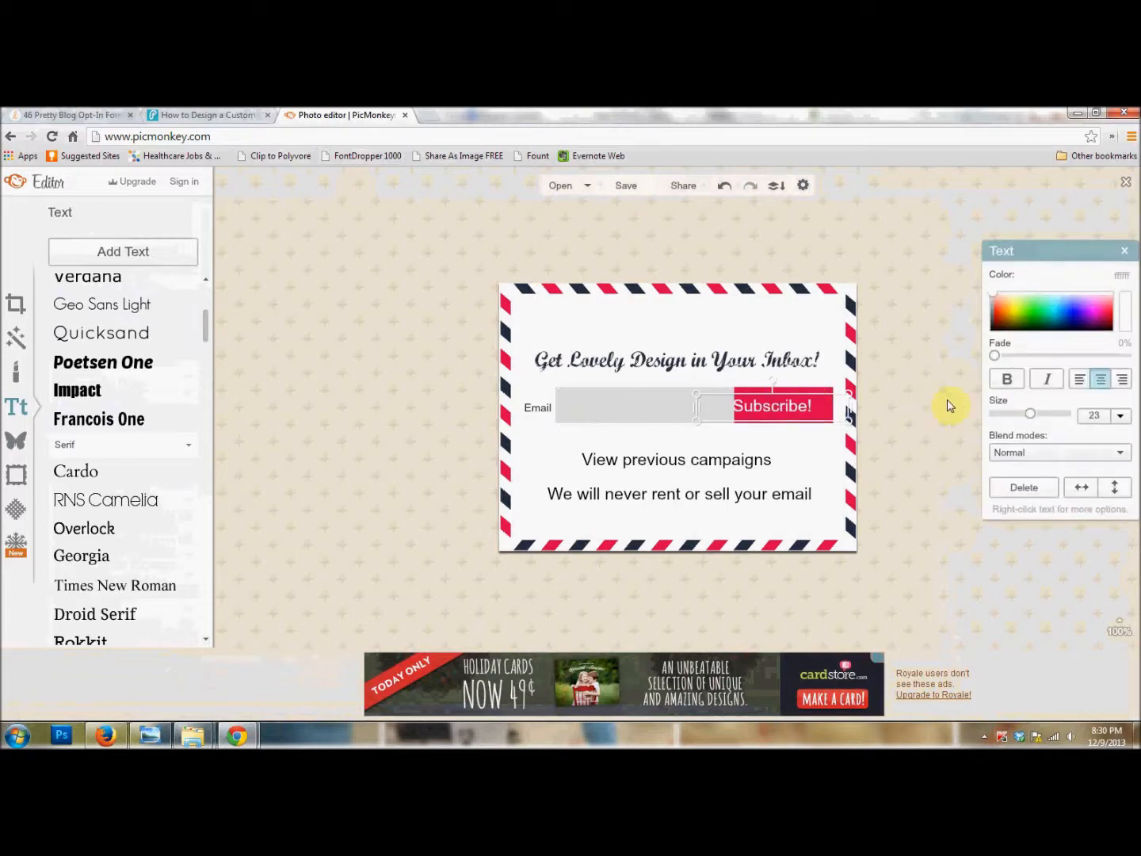
key(Right)
key(Right)
key(Right)
key(Right)
key(Right)
key(Right)
key(Right)
key(Right)
key(Right)
key(Right)
key(Right)
key(Right)
key(Right)
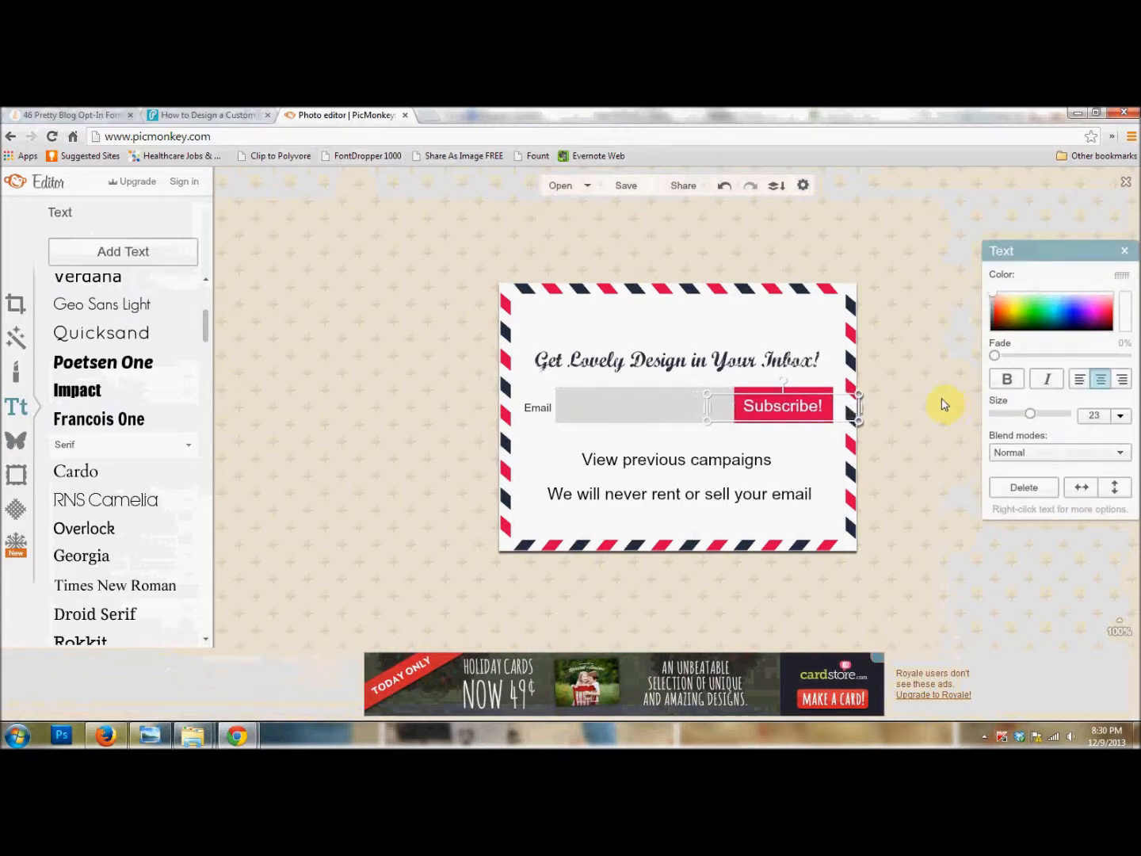
drag(204, 335, 206, 416)
click(152, 517)
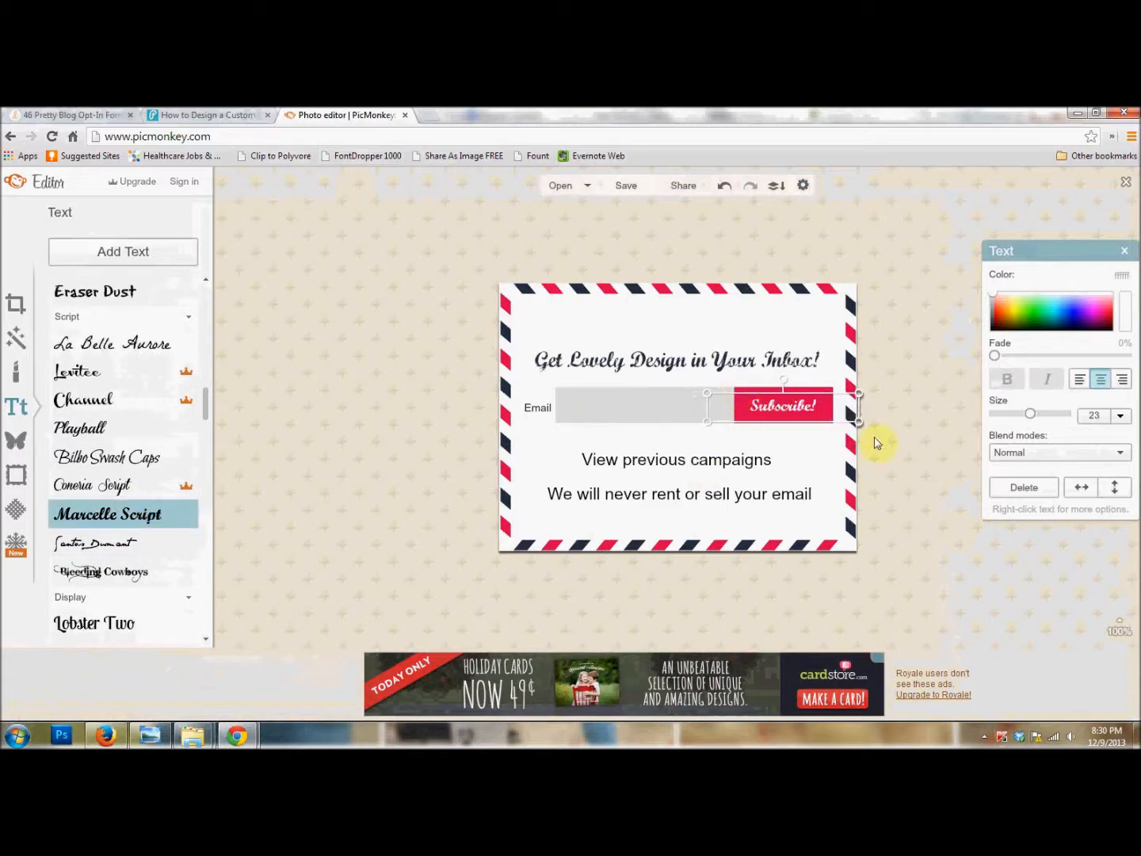
Step: Nudge the "View previous campaigns" text up to sit just below the grey email field
click(706, 462)
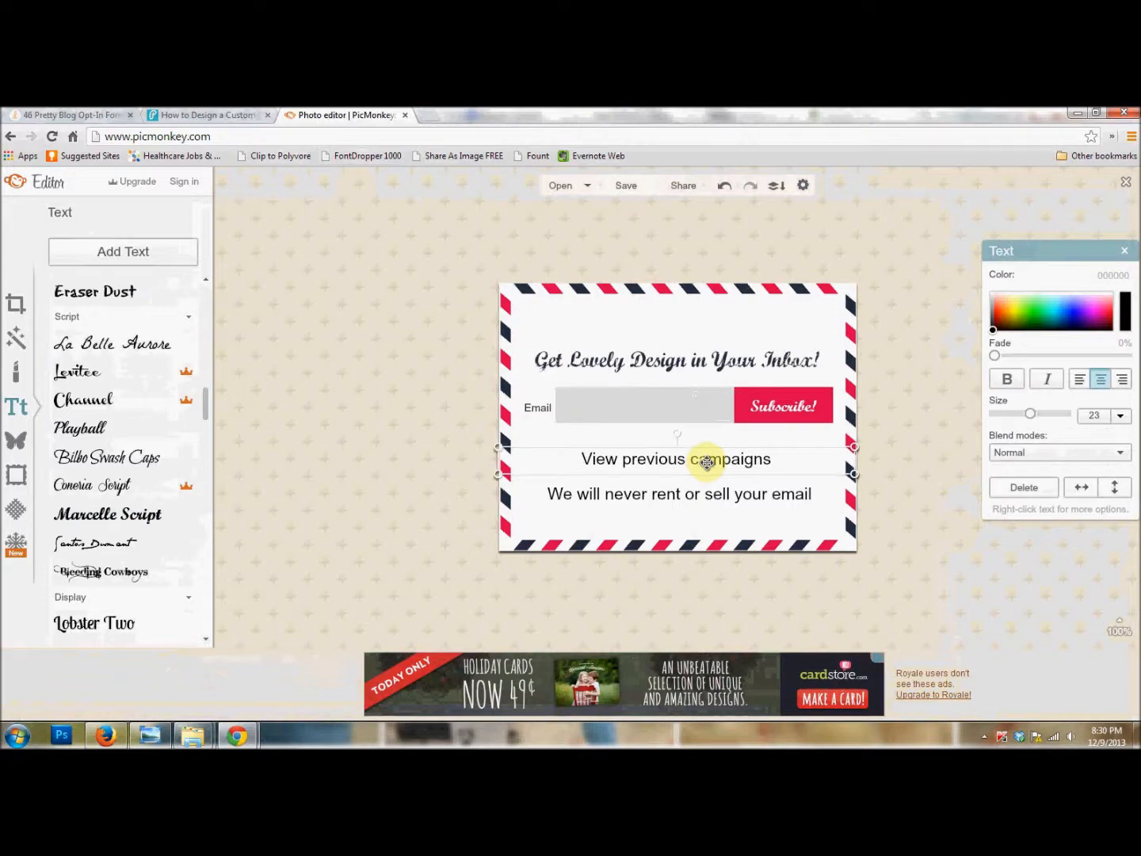
key(Up)
key(Up)
key(Up)
key(Up)
key(Up)
key(Up)
key(Up)
key(Up)
key(Up)
key(Up)
key(Up)
key(Up)
key(Up)
key(Up)
key(Up)
key(Up)
key(Up)
key(Up)
key(Up)
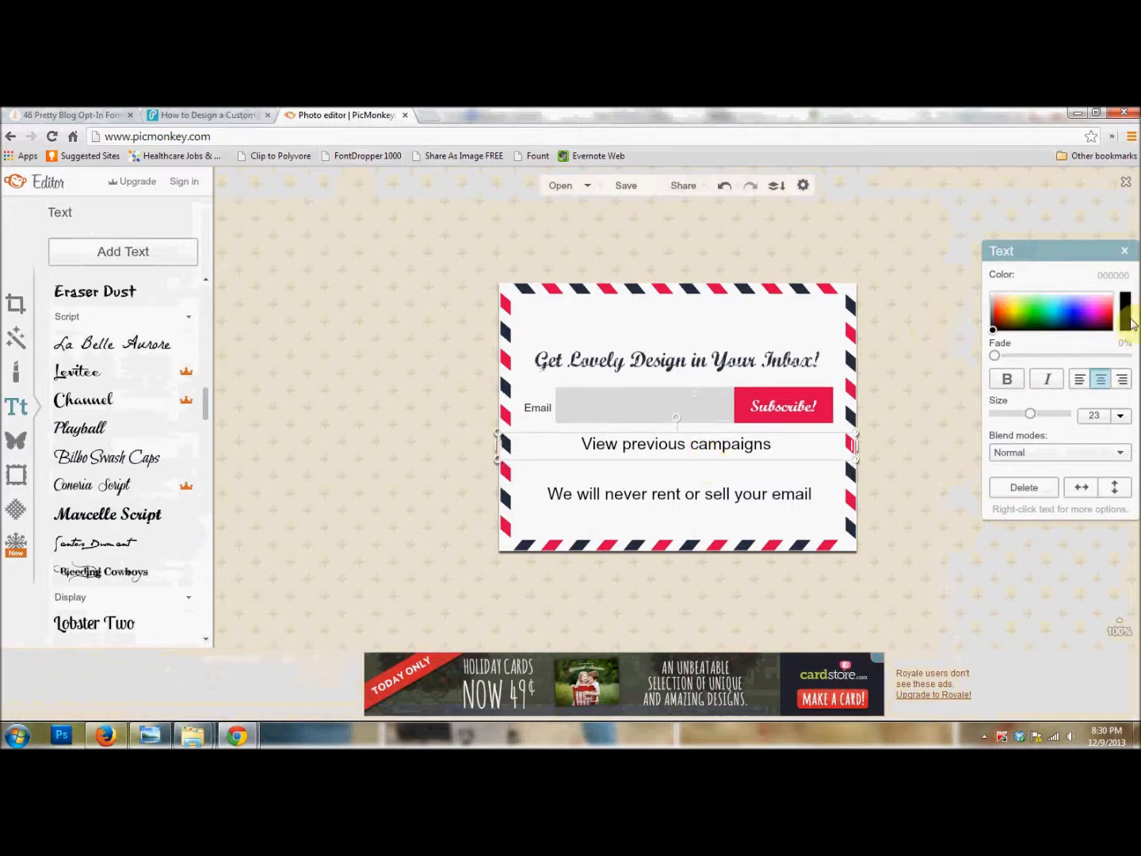
Step: Colour the "View previous campaigns" text link blue 004eaa and set its size to 17
click(1069, 311)
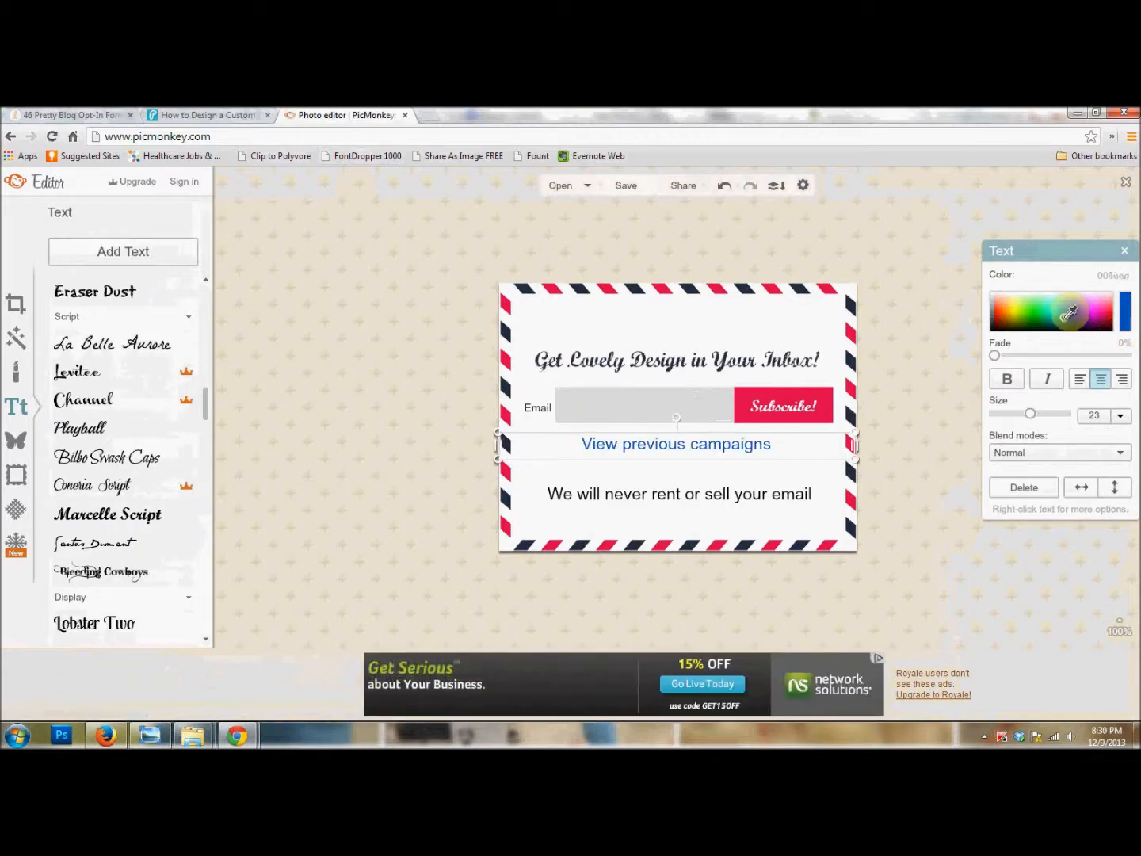
click(1065, 321)
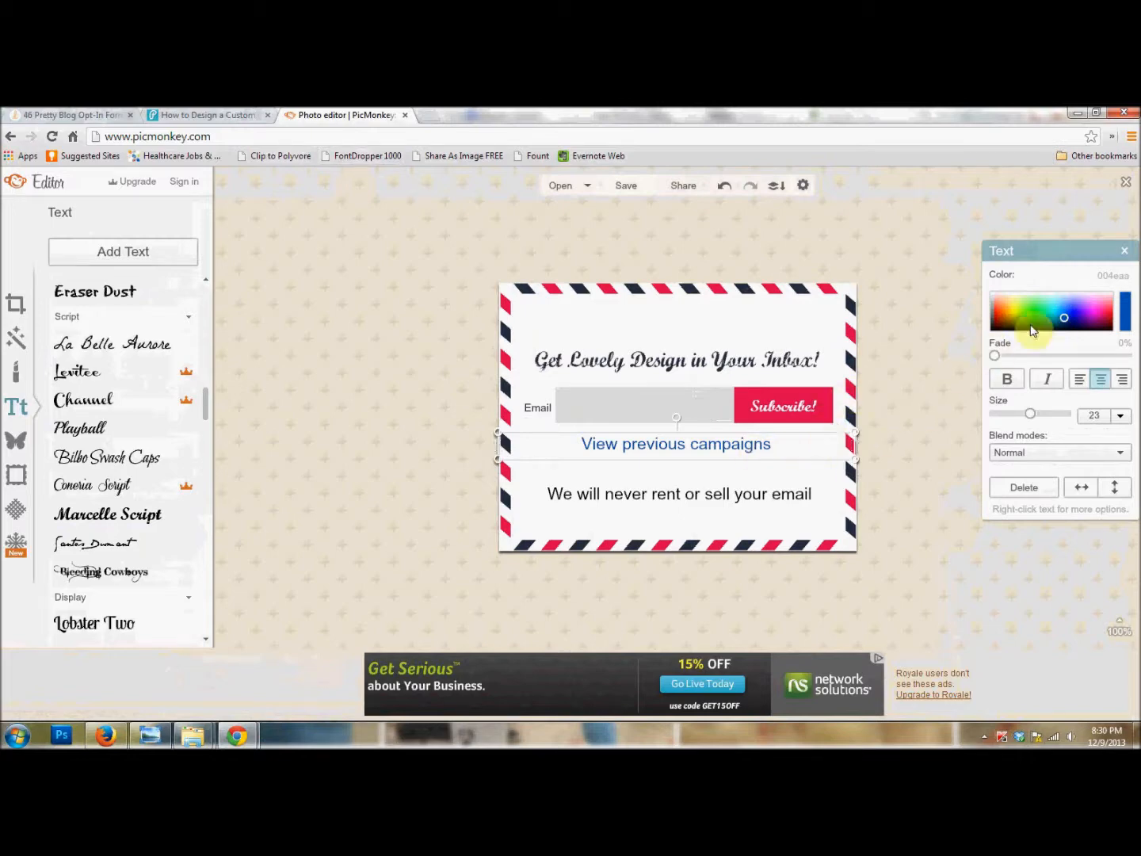
drag(1033, 420, 1025, 425)
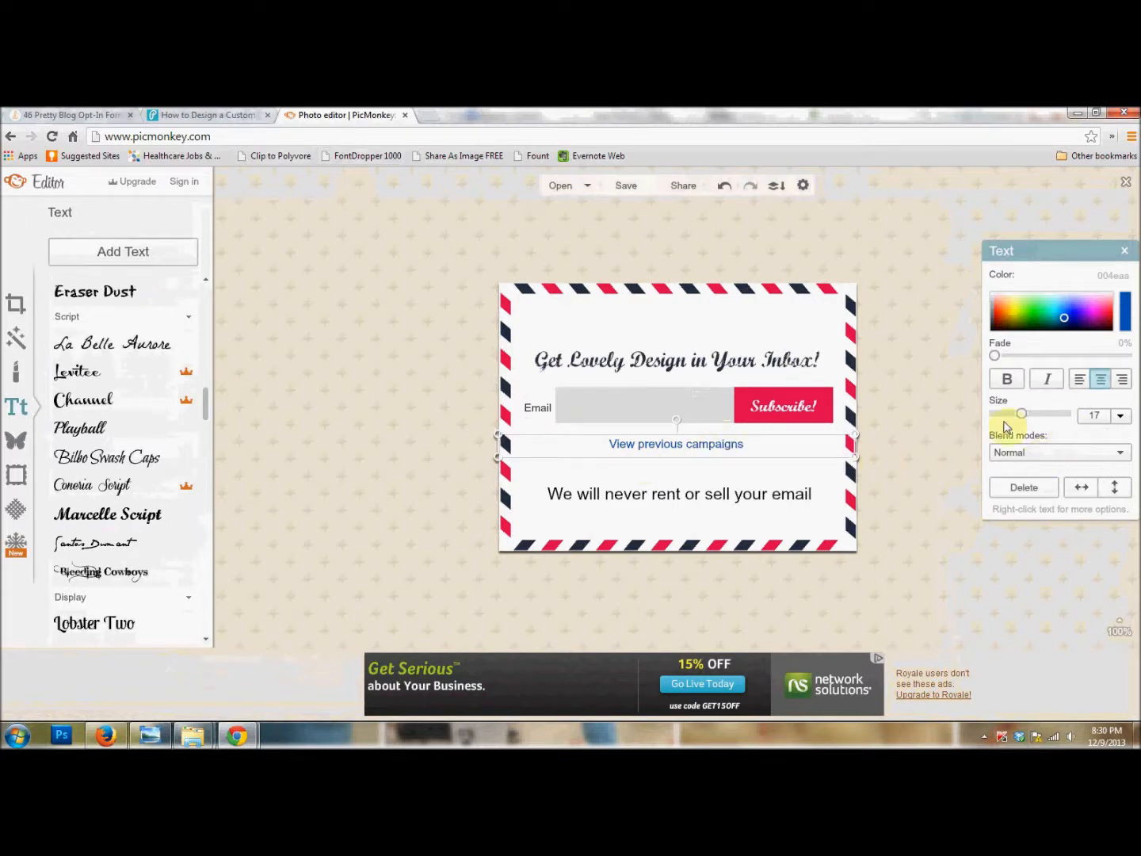
click(867, 464)
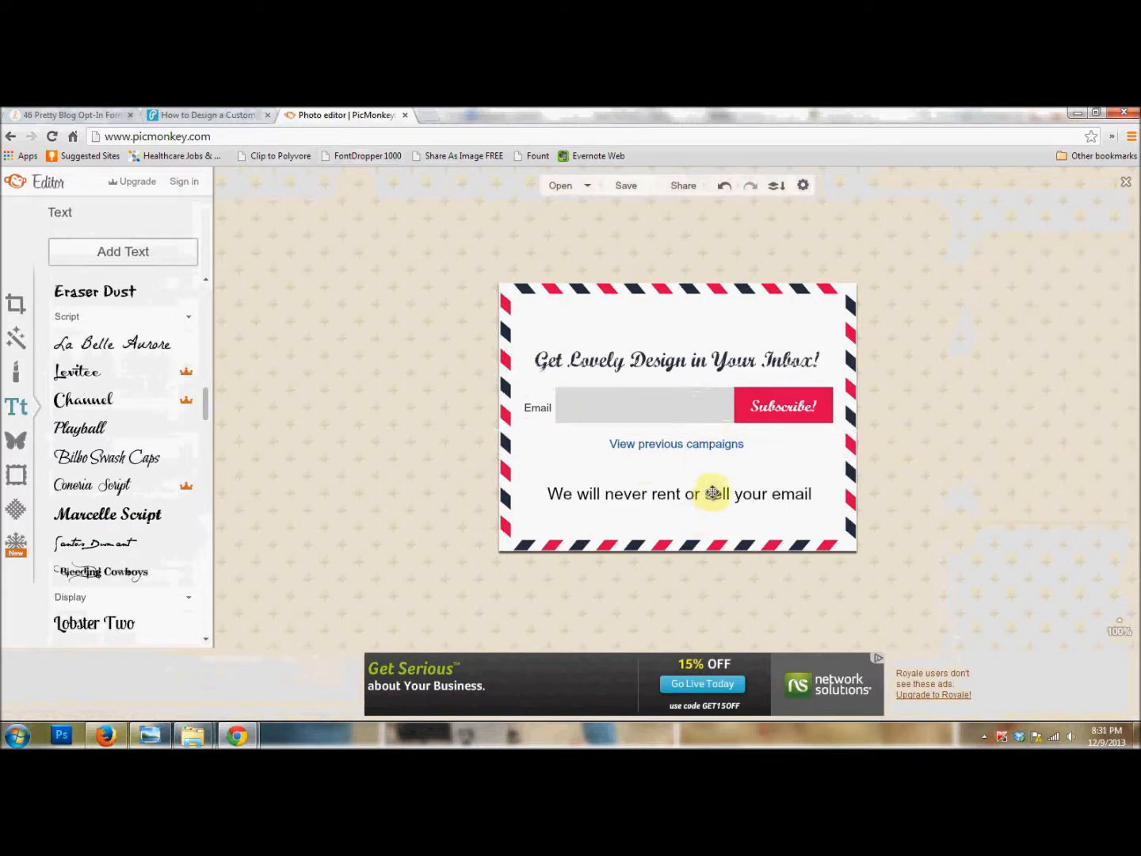
Step: Set the "We will never rent or sell your email" text to dark grey 333333 and size 17
click(713, 494)
click(887, 512)
click(718, 491)
click(876, 491)
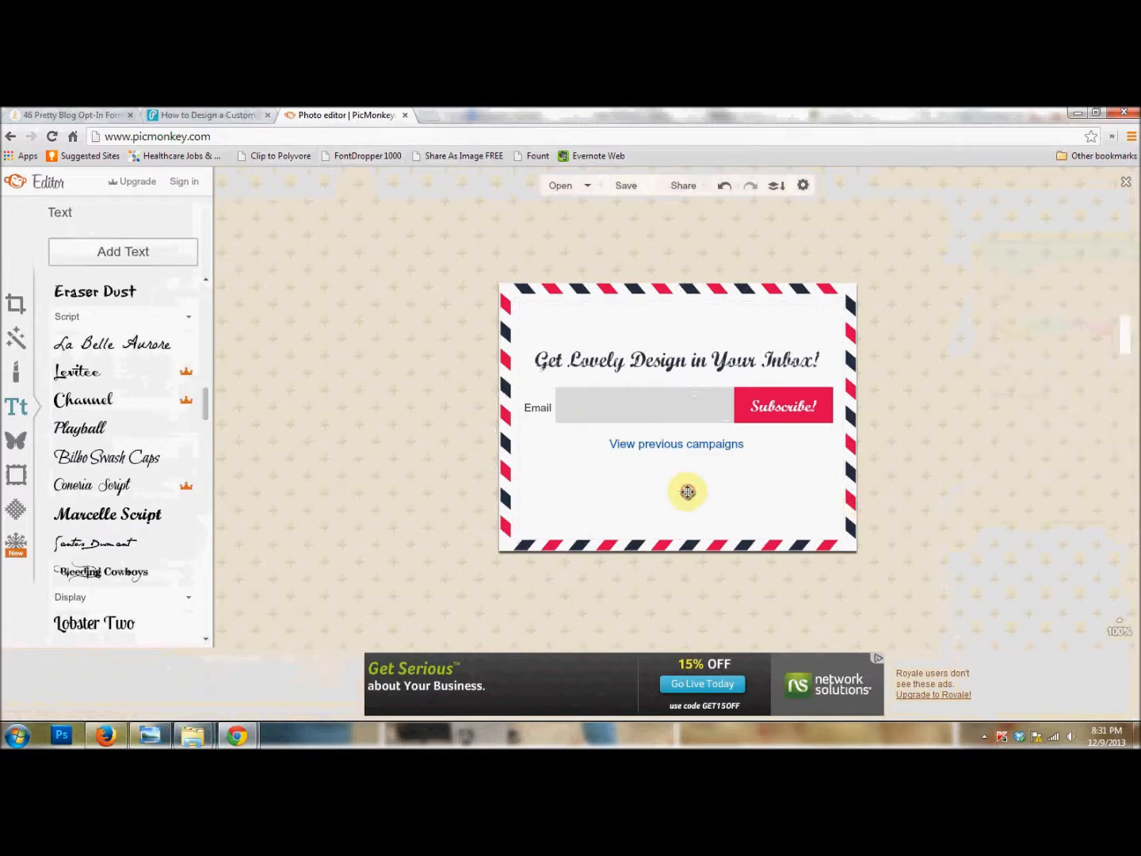
click(683, 491)
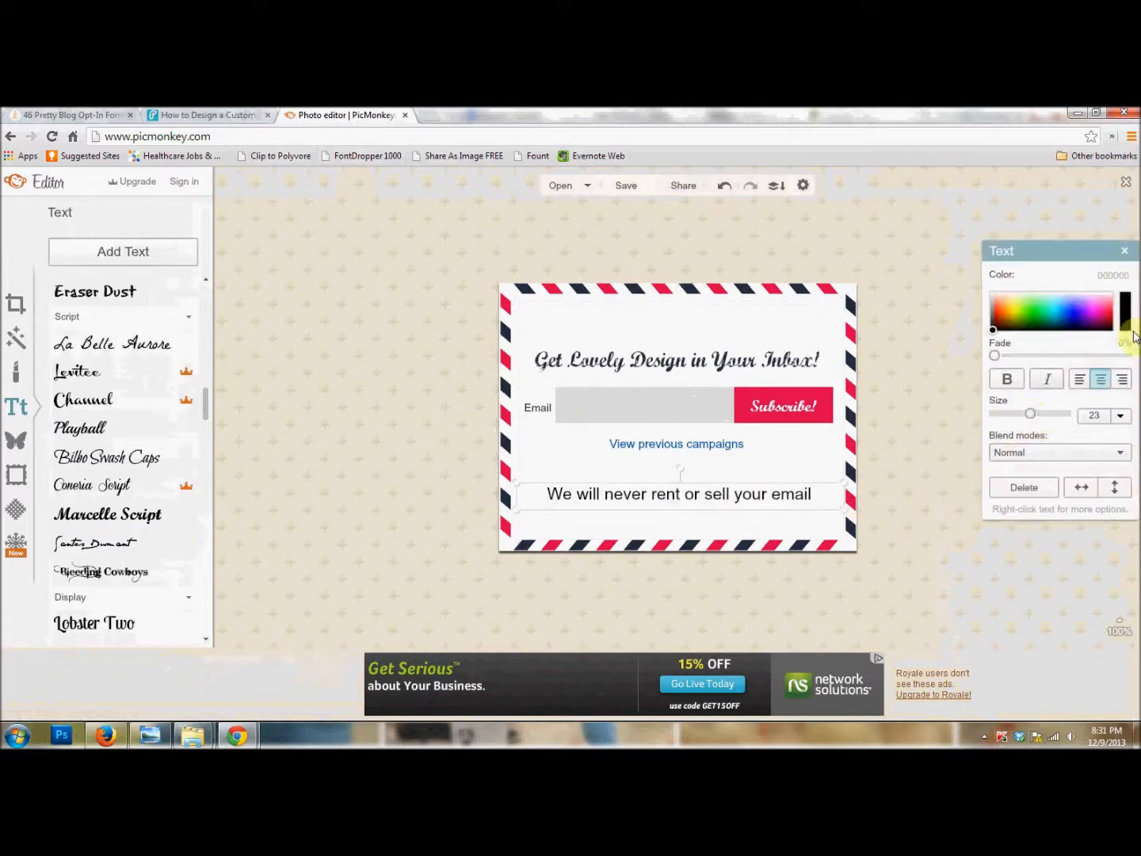
click(1001, 319)
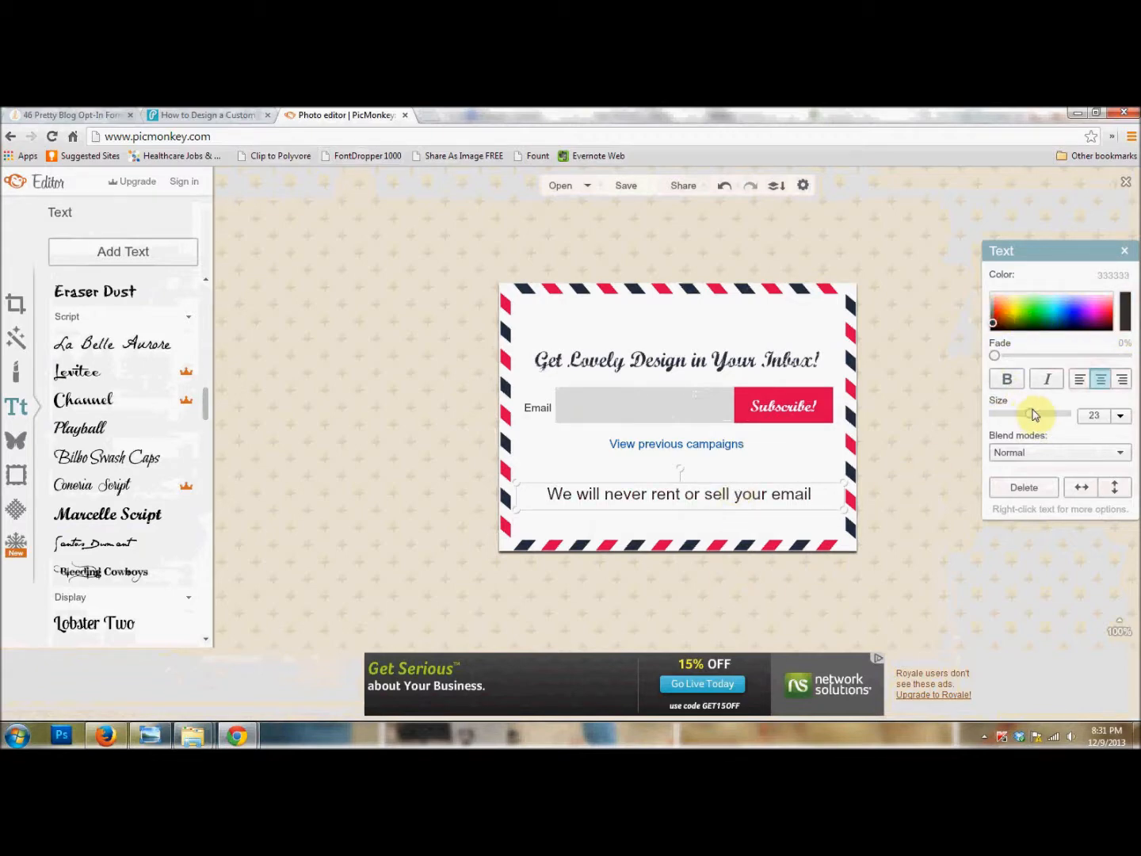
drag(1035, 414, 1026, 418)
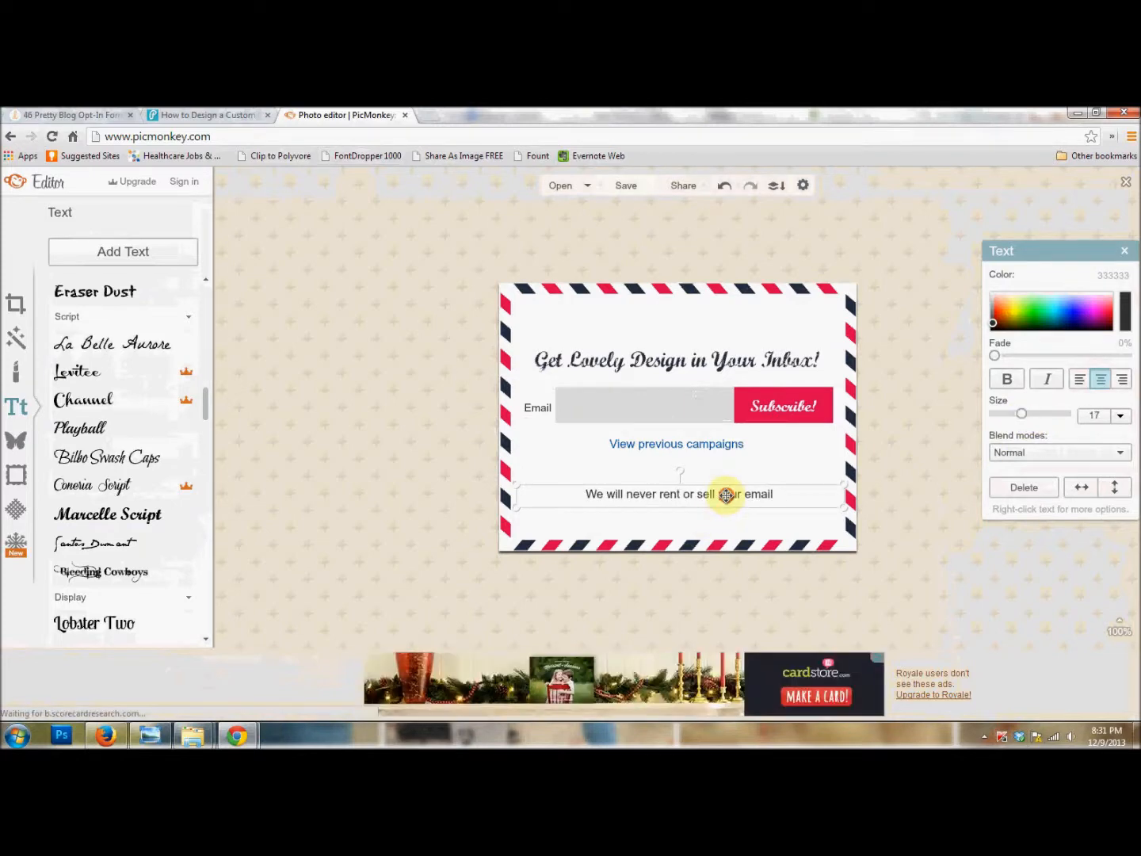
Step: Move the privacy text up to sit directly beneath the "View previous campaigns" link
drag(726, 496, 730, 466)
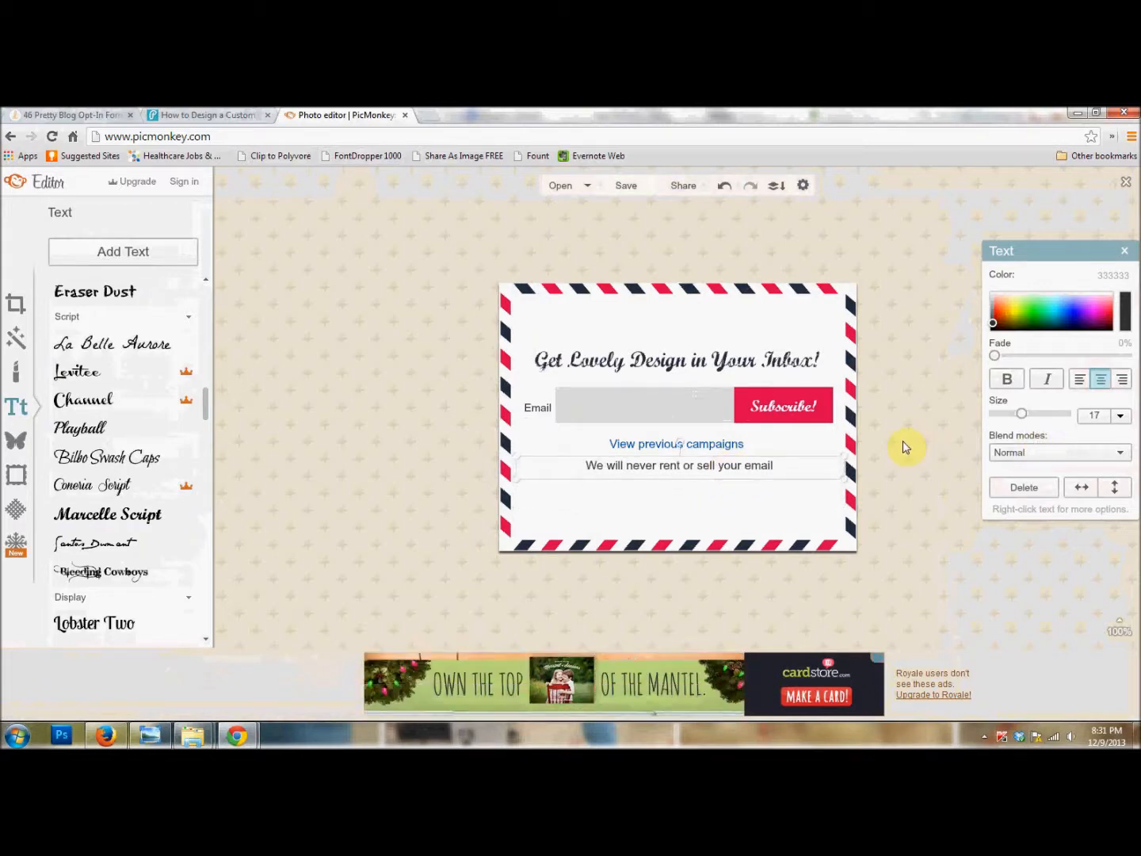
scroll(906, 448, down, 4)
scroll(903, 444, up, 4)
click(885, 459)
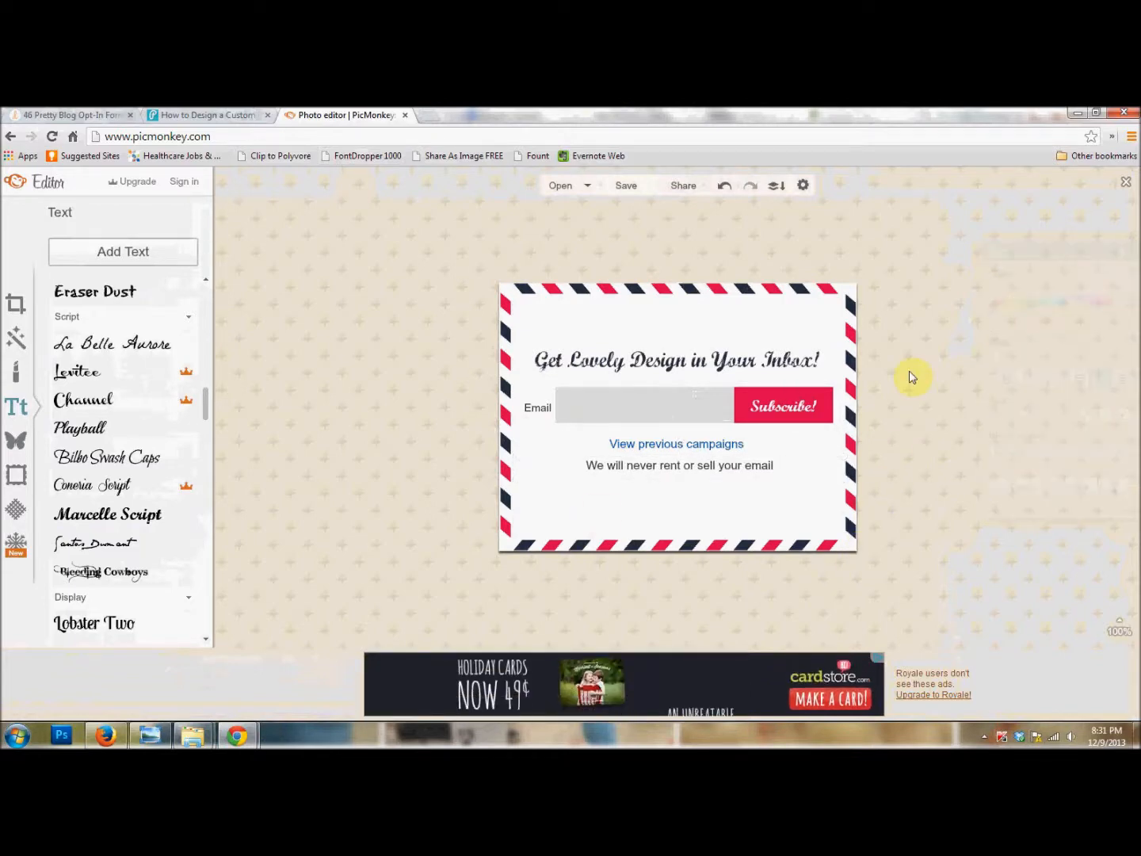
Step: Move the privacy text down slightly to leave a wider gap beneath the campaigns link
click(711, 467)
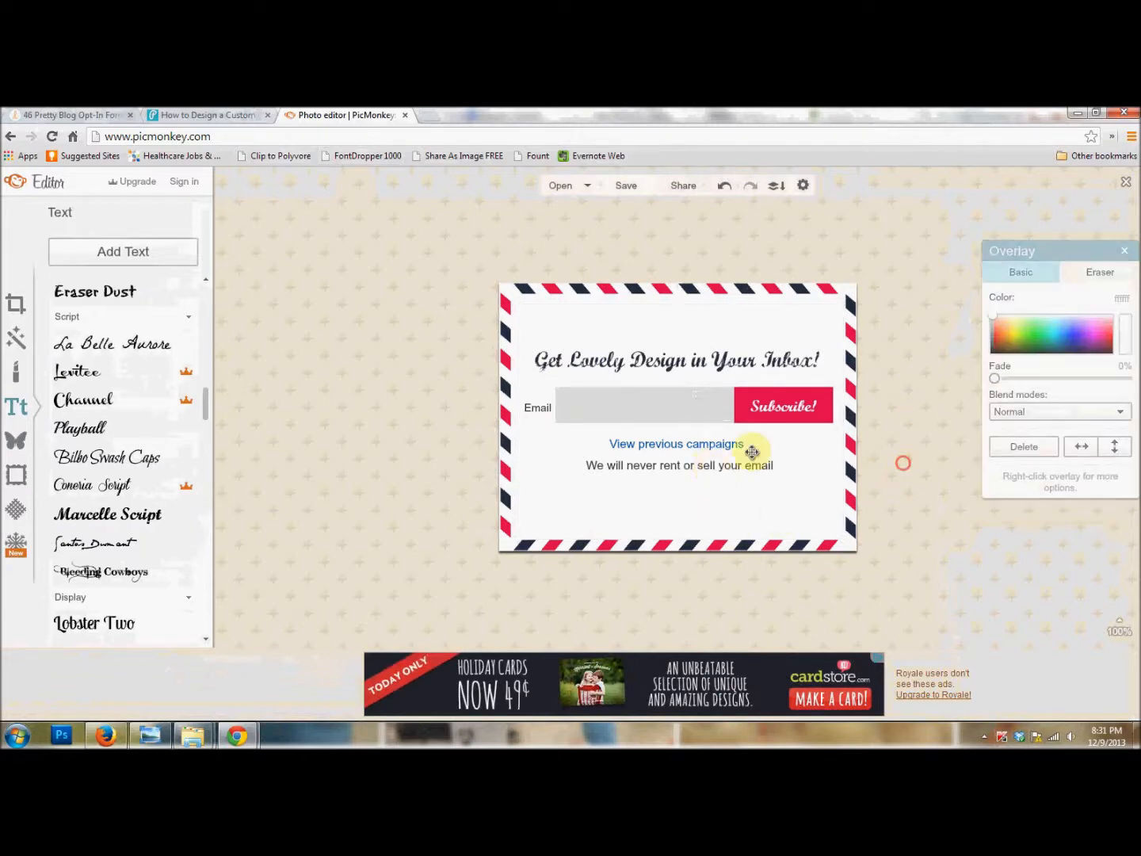
click(947, 460)
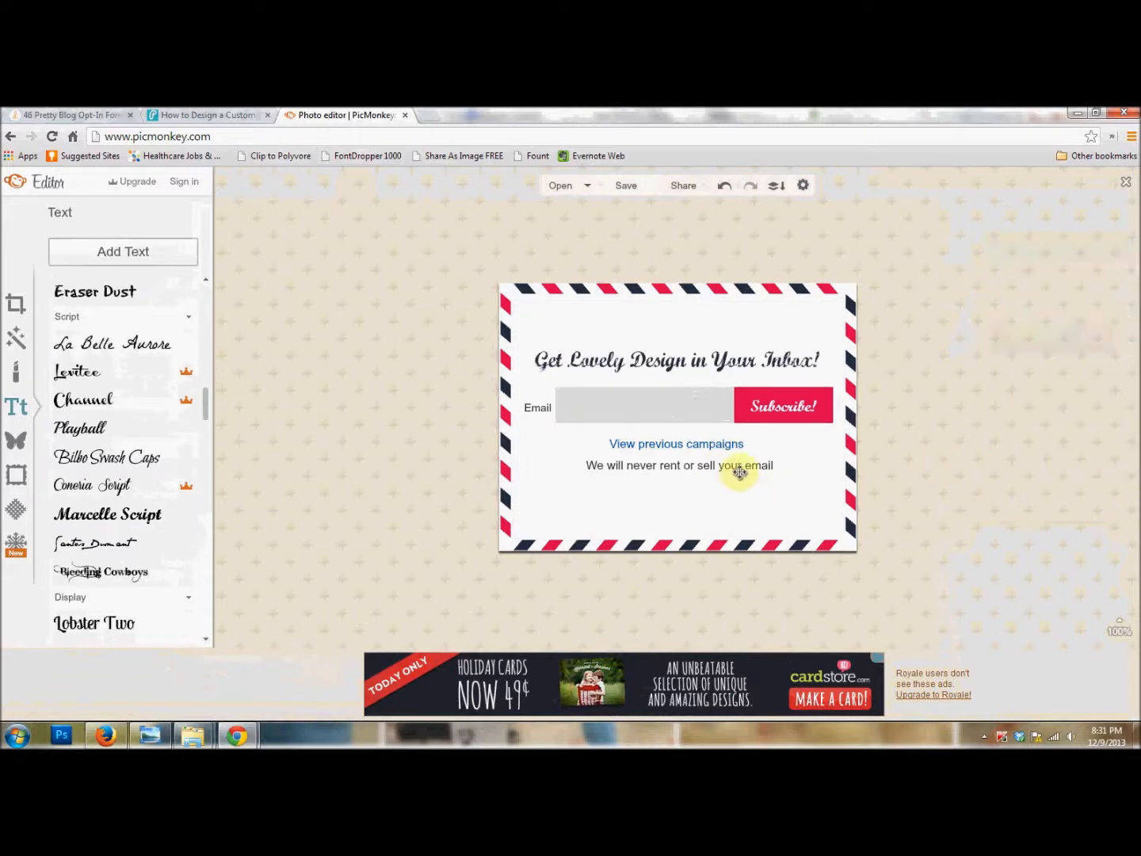
click(737, 463)
click(888, 458)
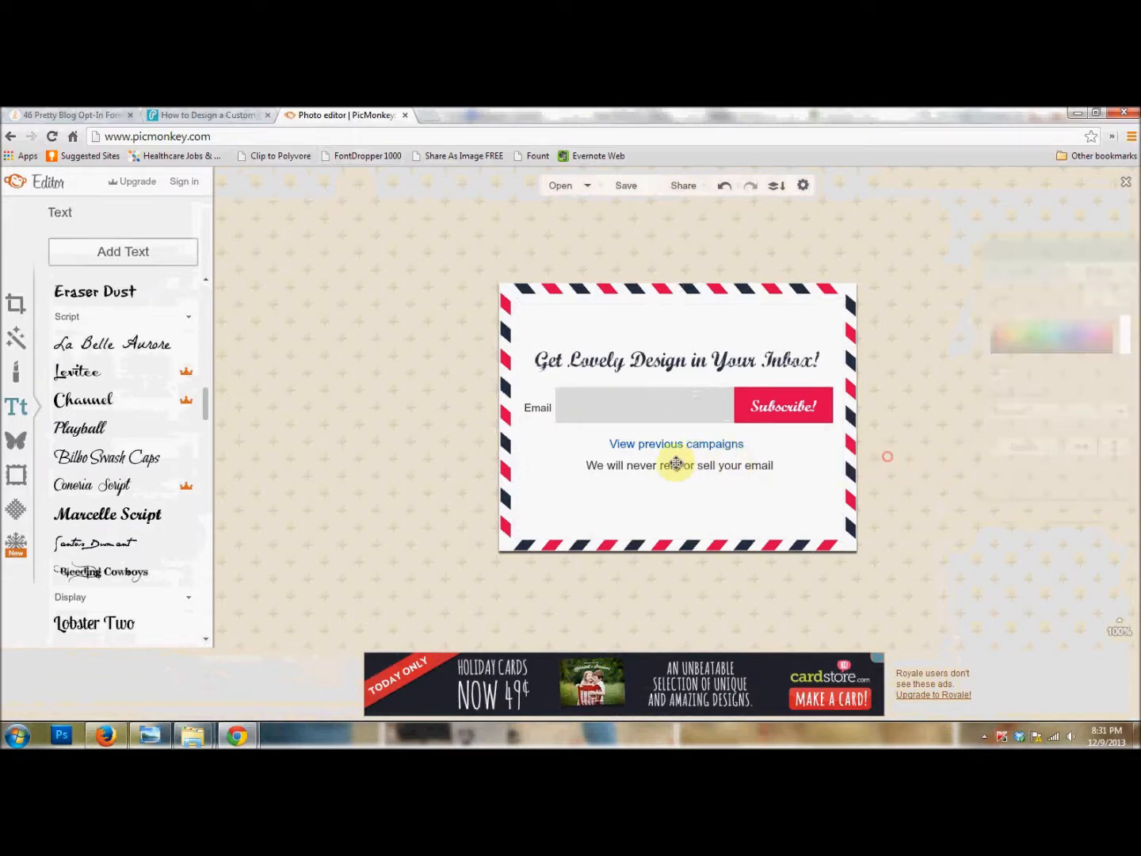
click(676, 463)
click(870, 467)
click(730, 467)
click(892, 466)
click(738, 466)
click(932, 460)
click(707, 465)
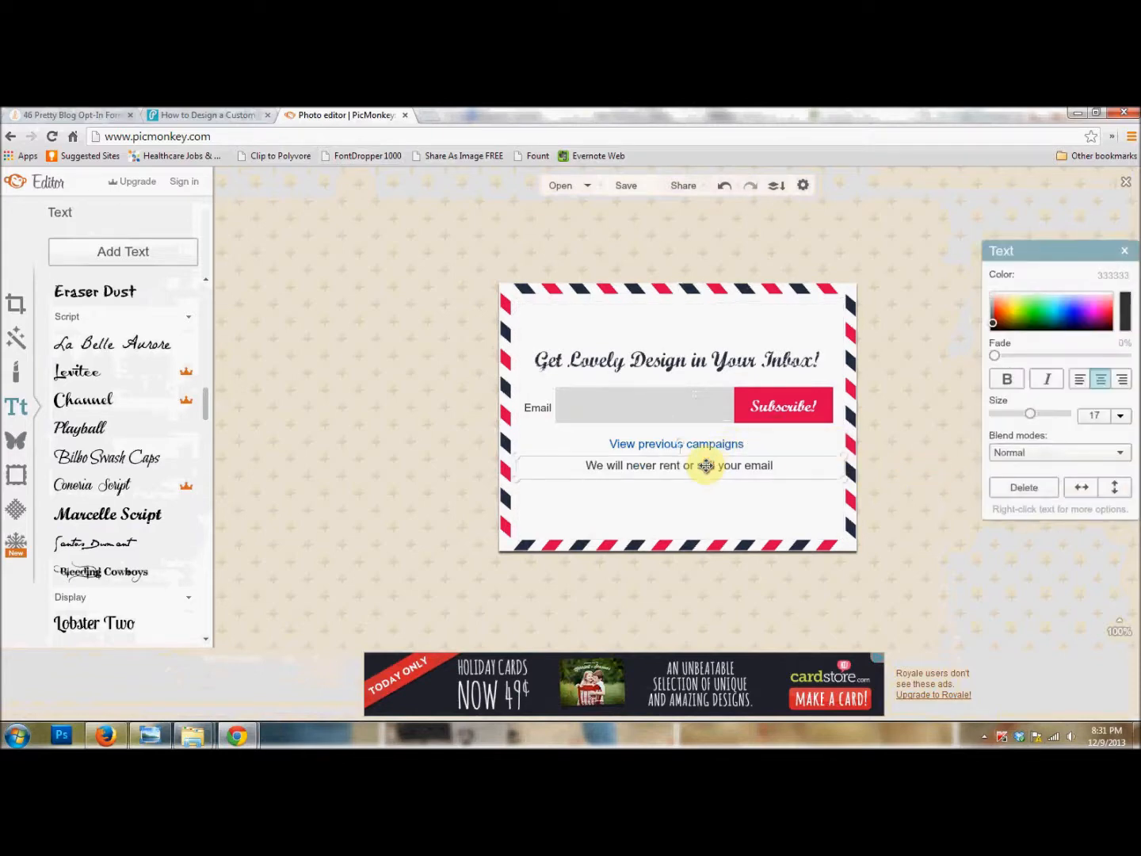
drag(749, 466, 751, 480)
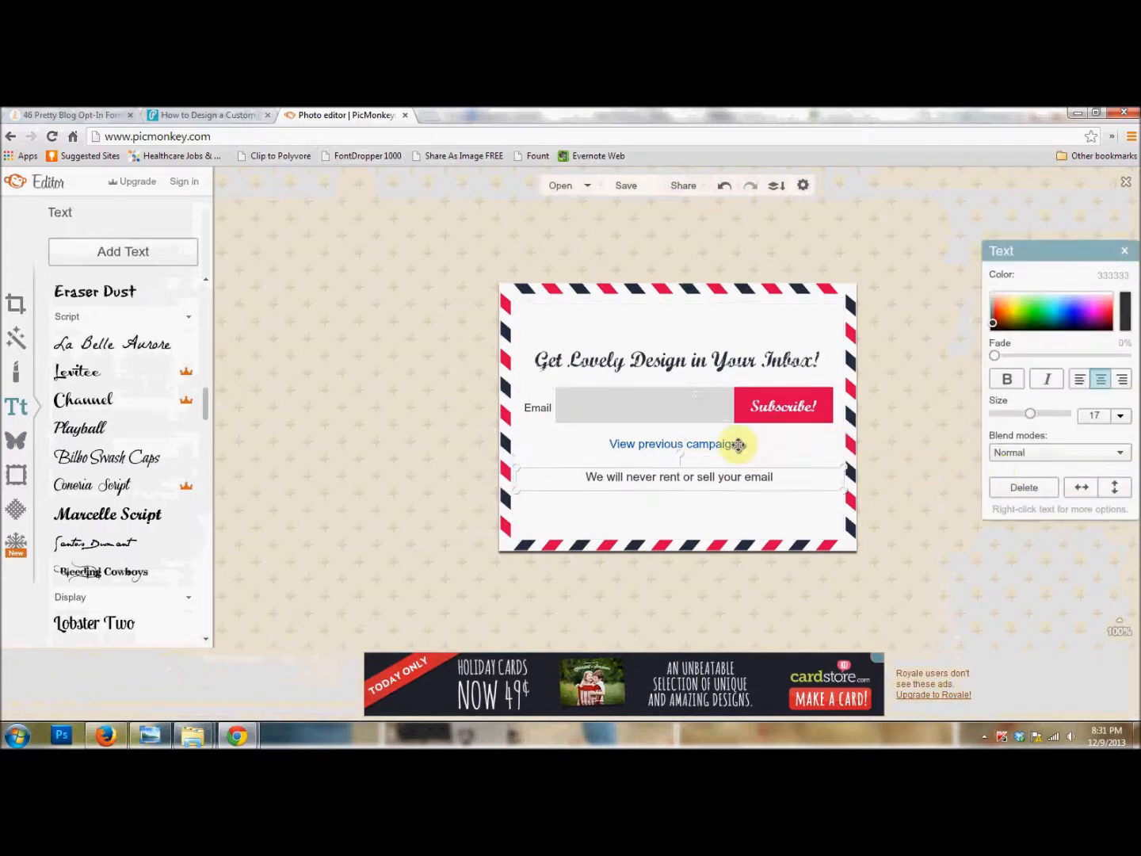
Step: Nudge the "View previous campaigns" text down, closer to the privacy text and clear of the grey field
click(737, 446)
click(896, 441)
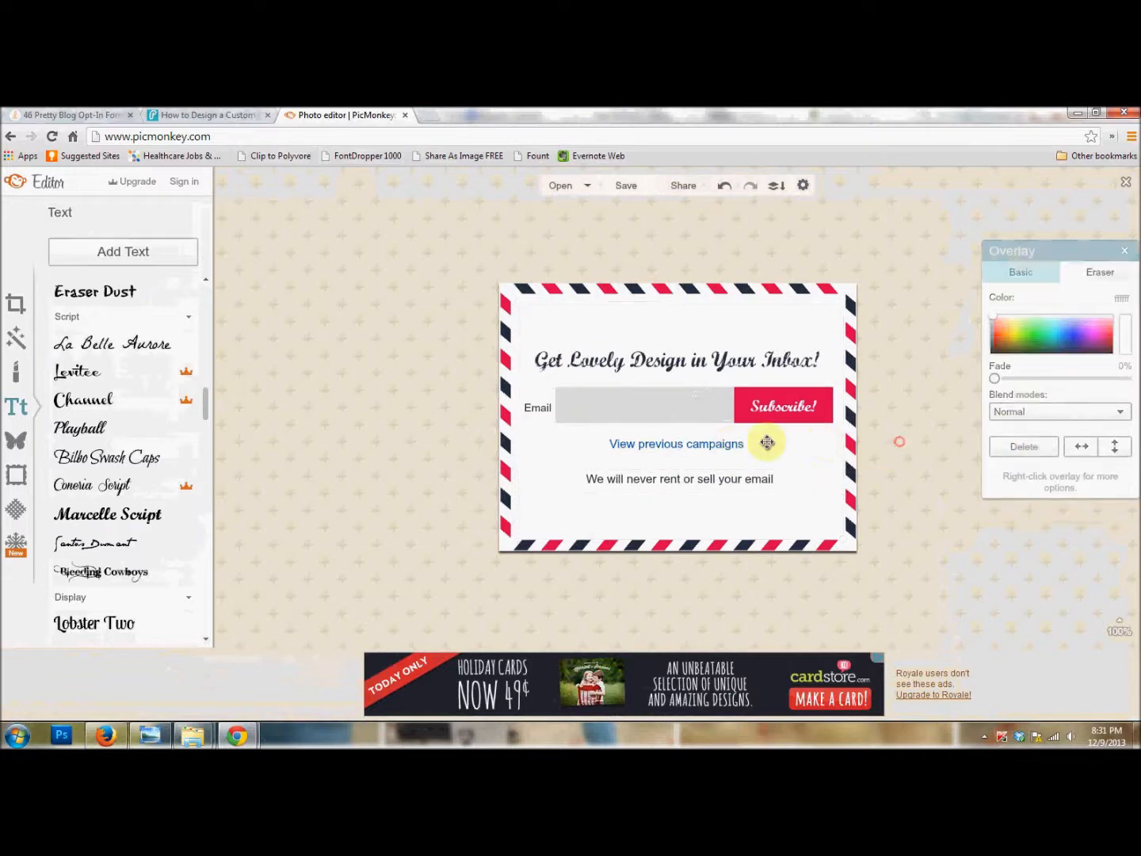
click(705, 442)
key(Down)
key(Down)
key(Down)
key(Down)
key(Down)
key(Down)
key(Down)
key(Down)
key(Down)
key(Down)
key(Down)
key(Down)
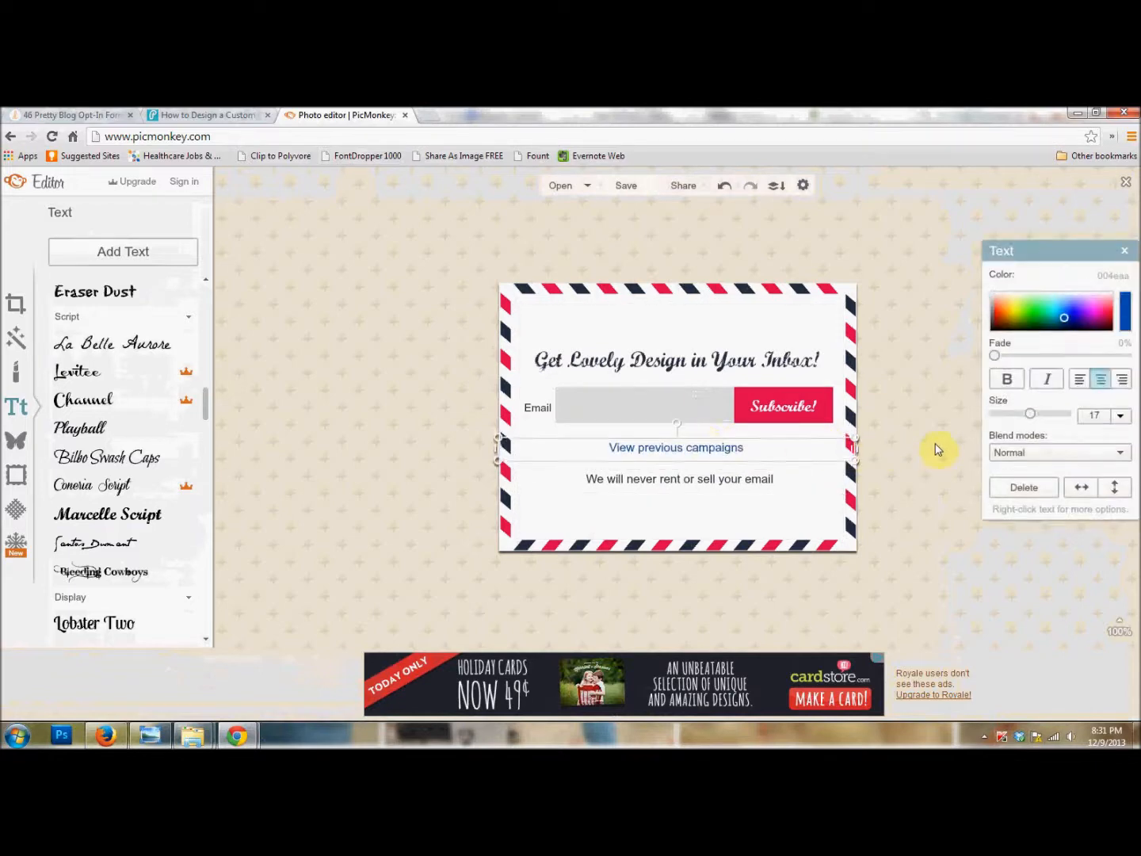
key(Down)
key(Down)
click(930, 440)
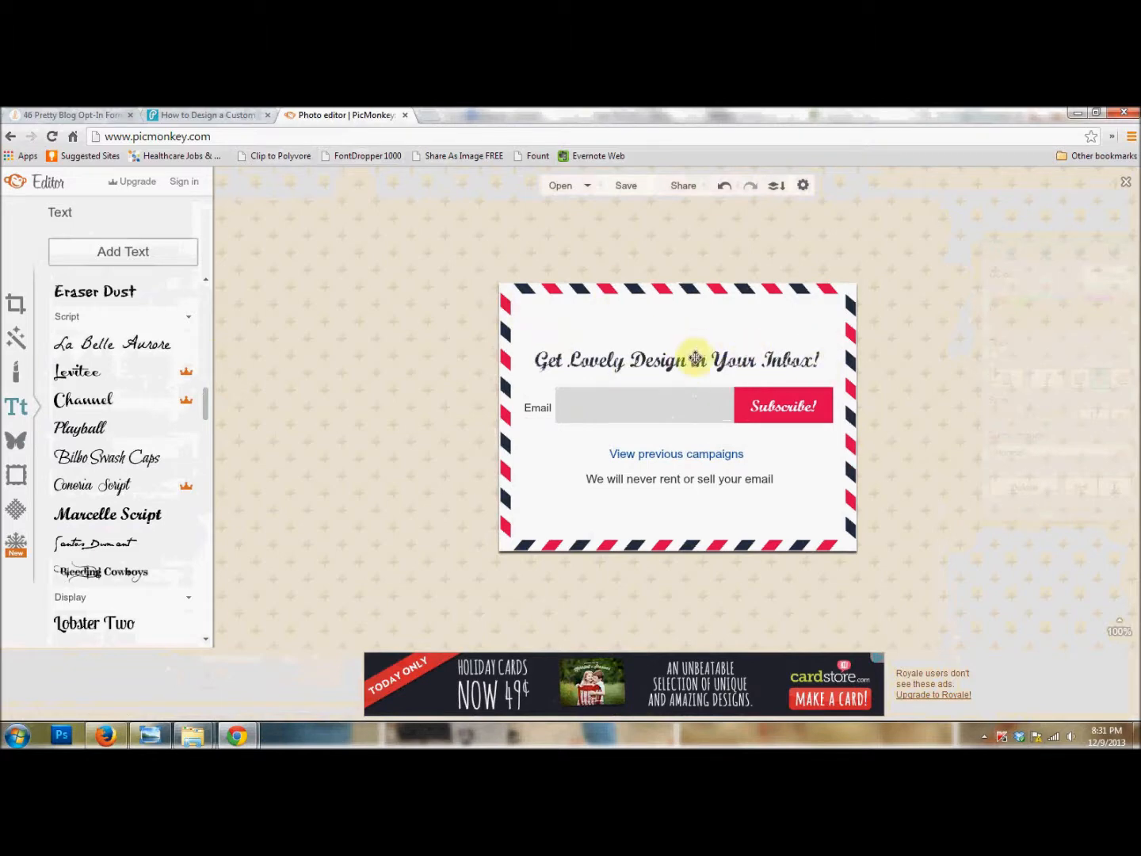
Step: Nudge the headline "Get Lovely Design in Your Inbox!" down slightly toward the email field
click(699, 360)
key(Down)
key(Down)
key(Down)
key(Down)
key(Down)
key(Down)
key(Down)
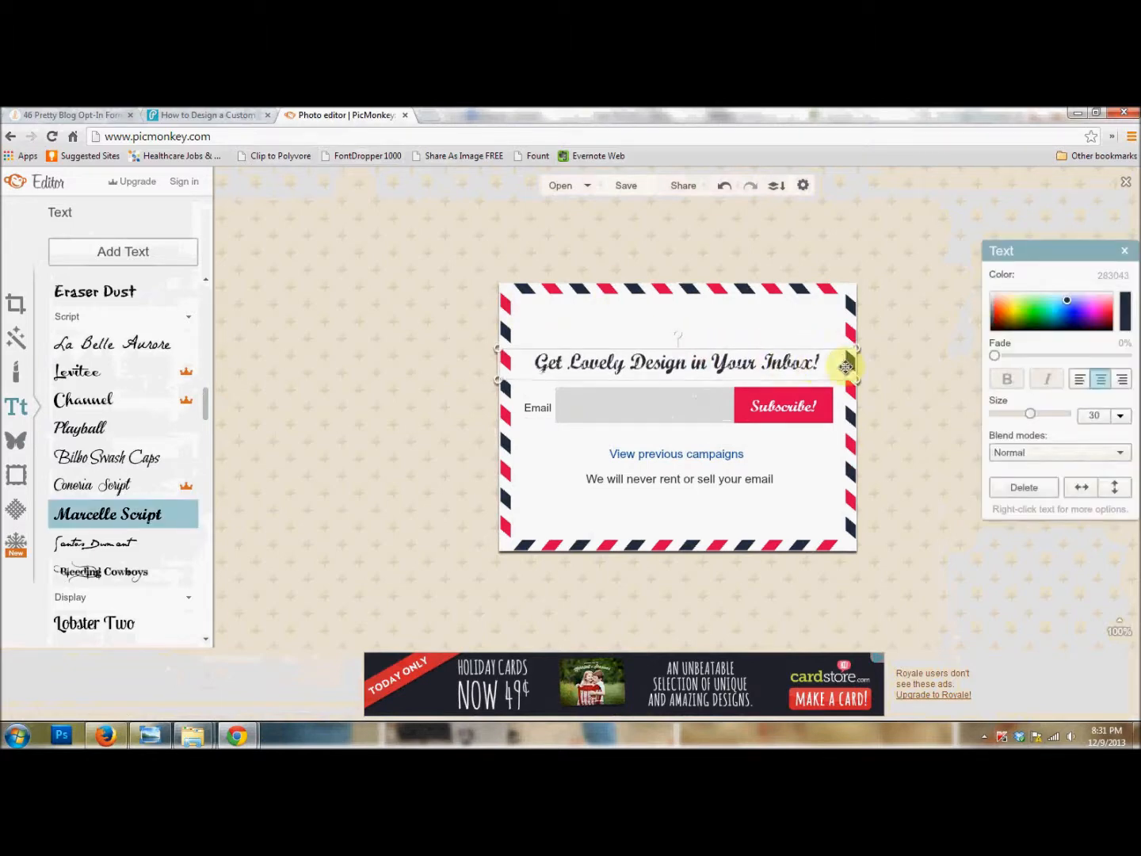
click(901, 374)
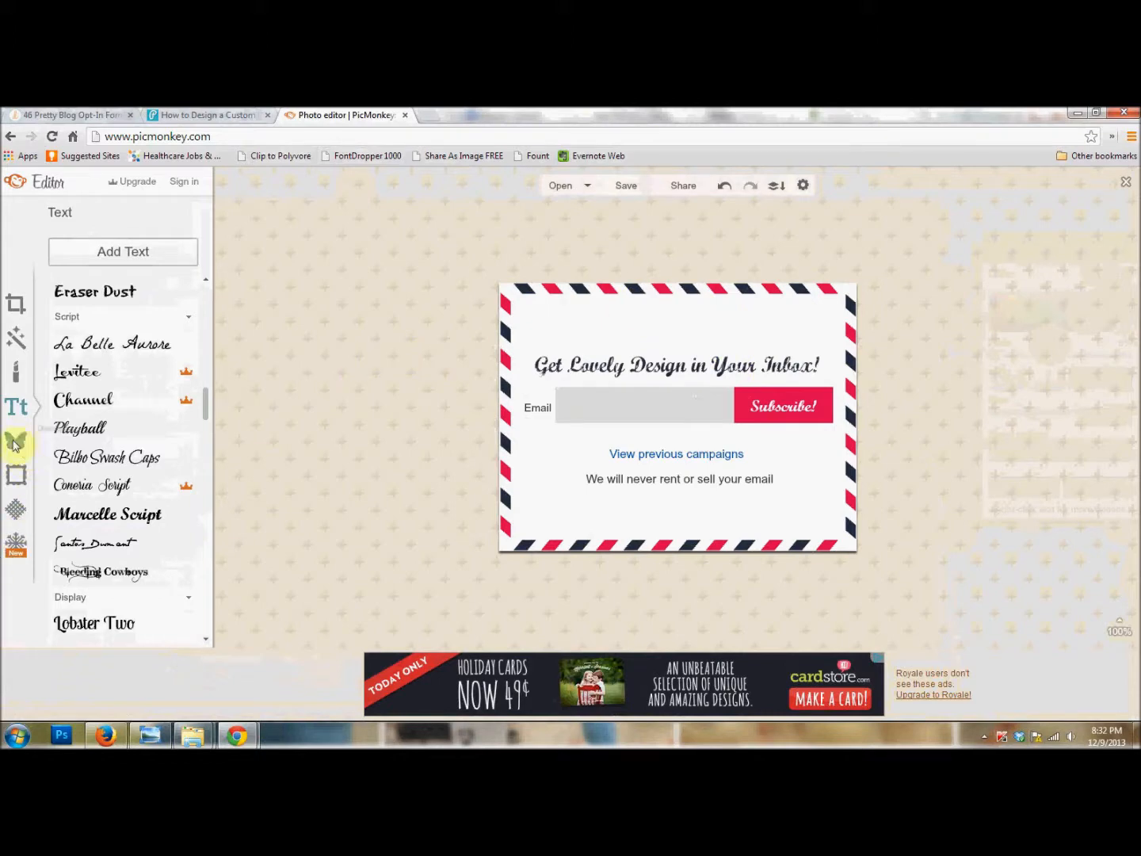
Step: Add the round Brooklyn postmark from the Postal overlays inside the envelope's upper-right corner and recolour it navy 283043 sampled from the border
click(15, 442)
drag(208, 262, 209, 452)
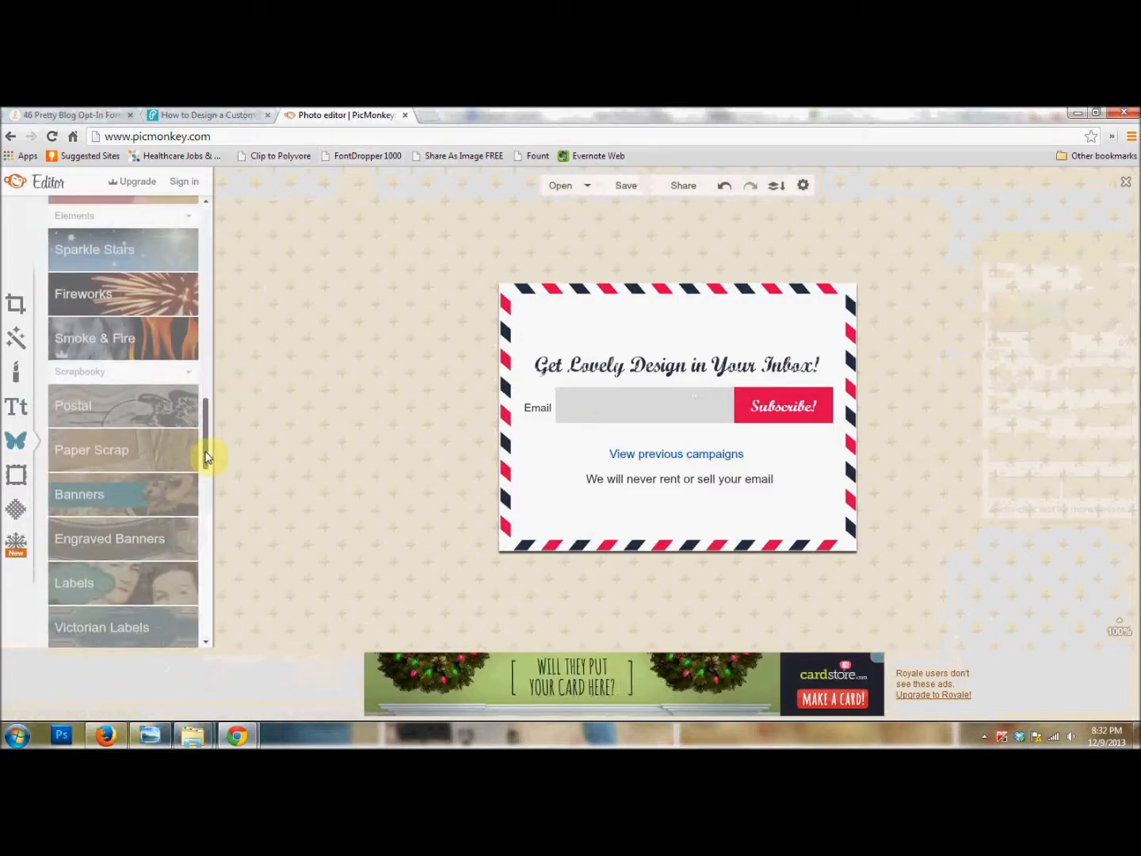
click(140, 406)
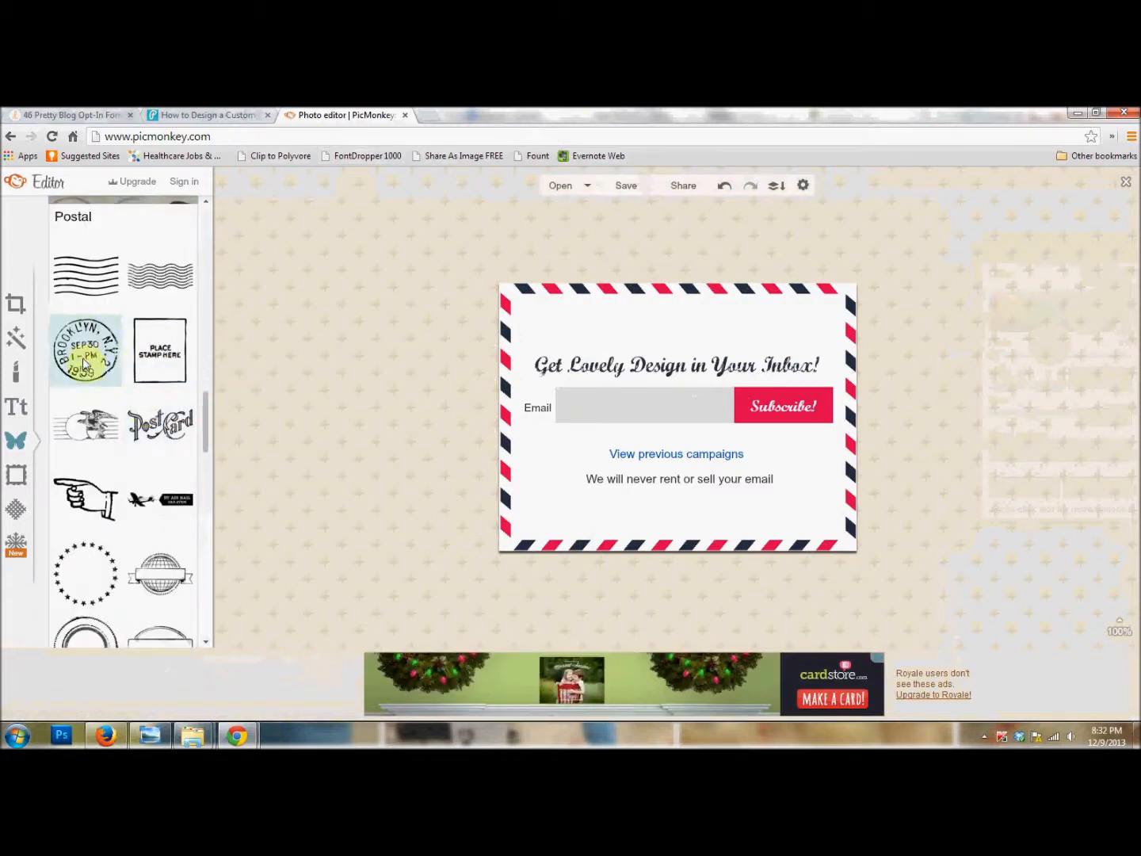
drag(85, 363, 810, 325)
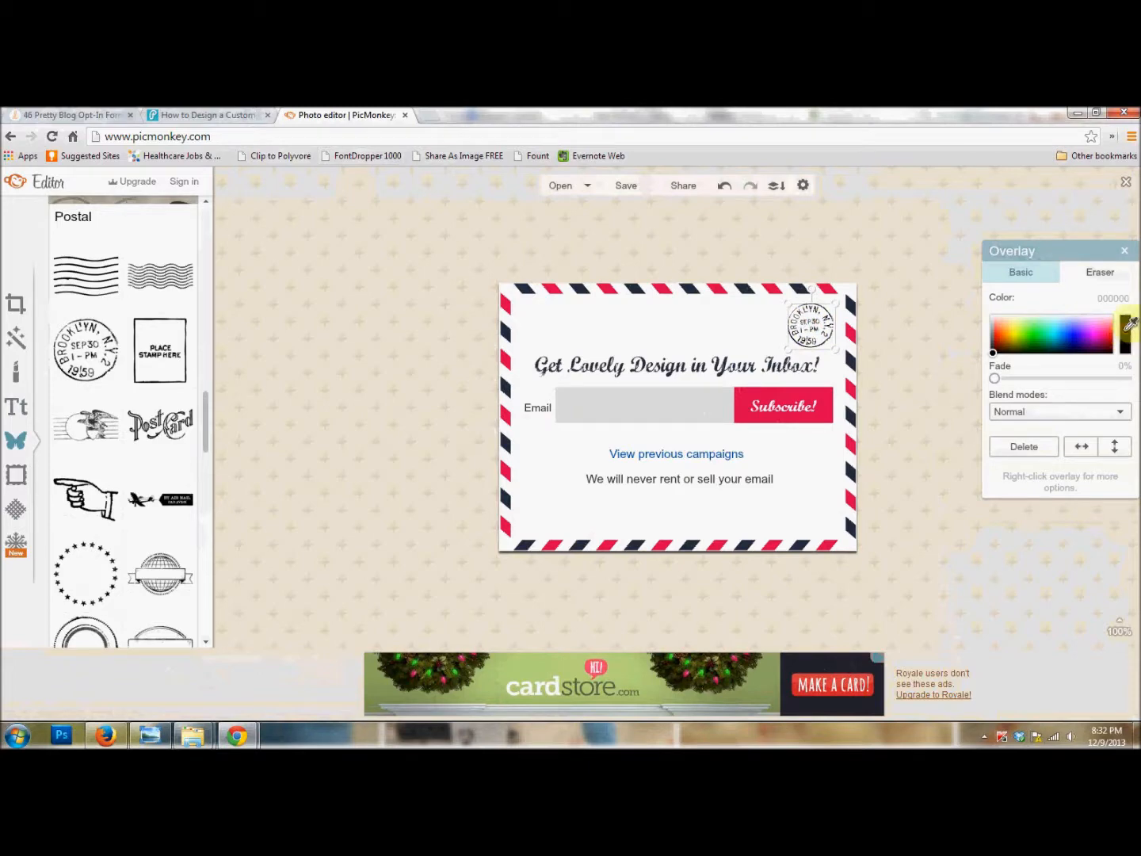
click(1127, 328)
click(801, 288)
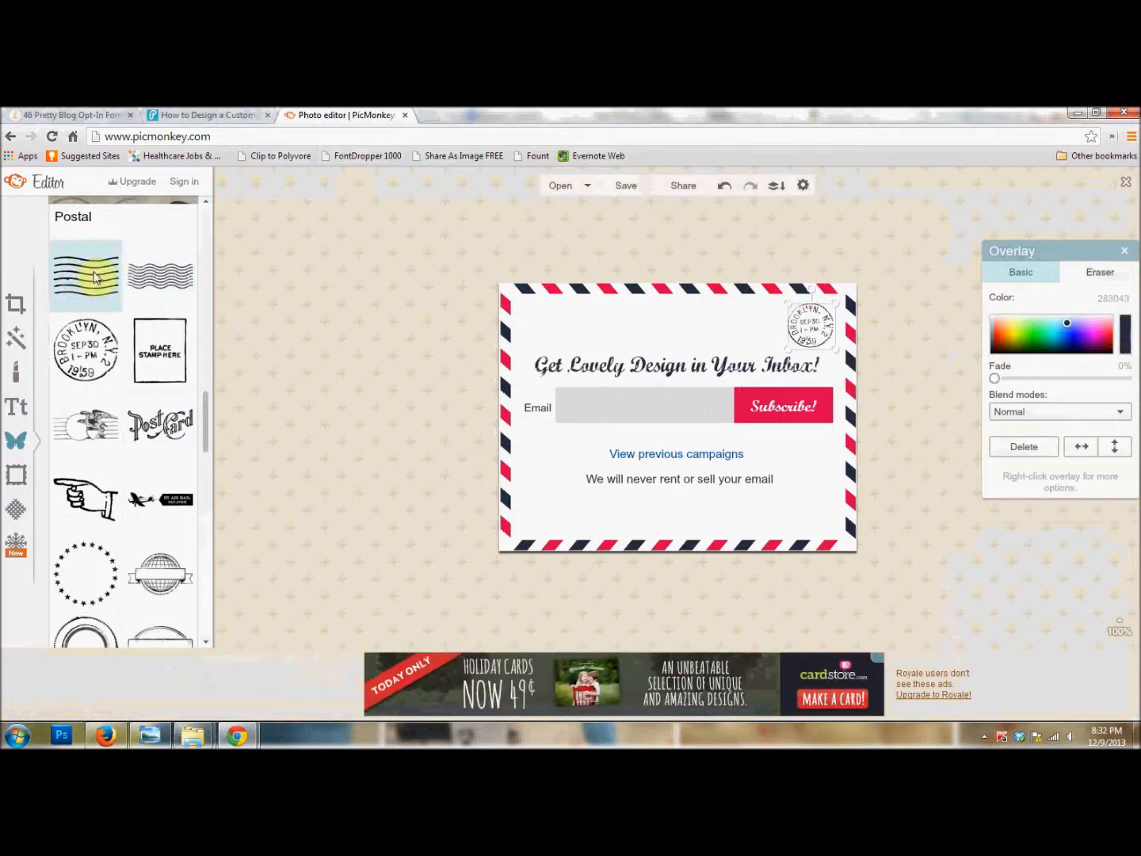
Step: Add the wavy cancellation lines overlay against the postmark's left side, recolour it with the border's navy 283043, and nudge it slightly up
click(93, 275)
mouse_move(695, 442)
mouse_down()
mouse_move(760, 328)
mouse_move(789, 318)
mouse_up()
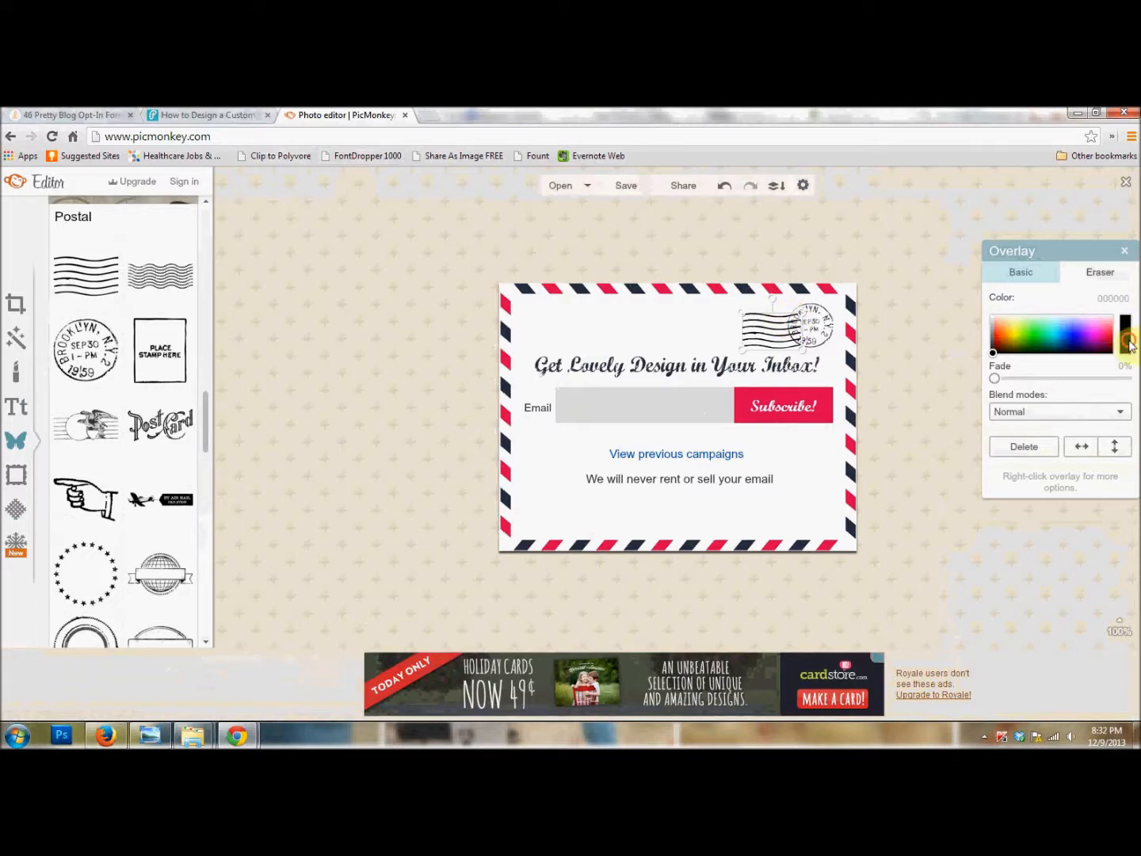
click(1130, 343)
click(810, 287)
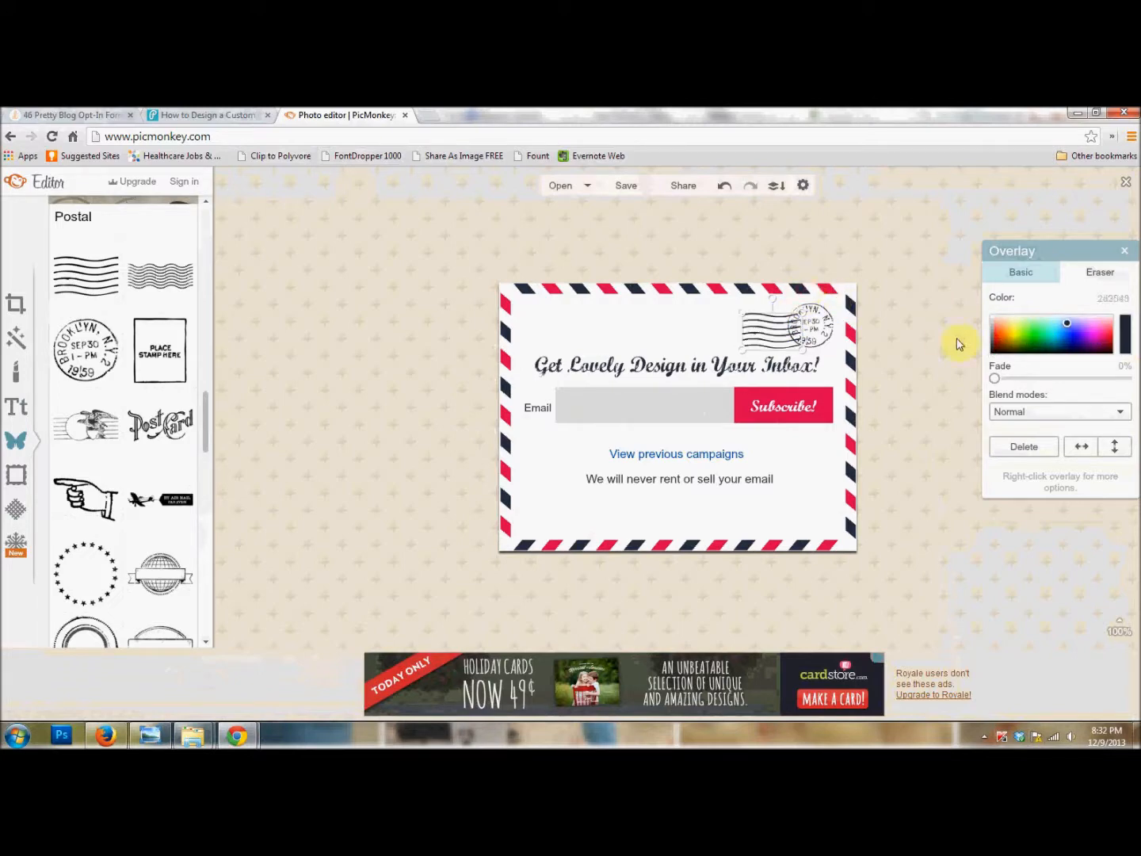
click(789, 331)
drag(788, 330, 786, 325)
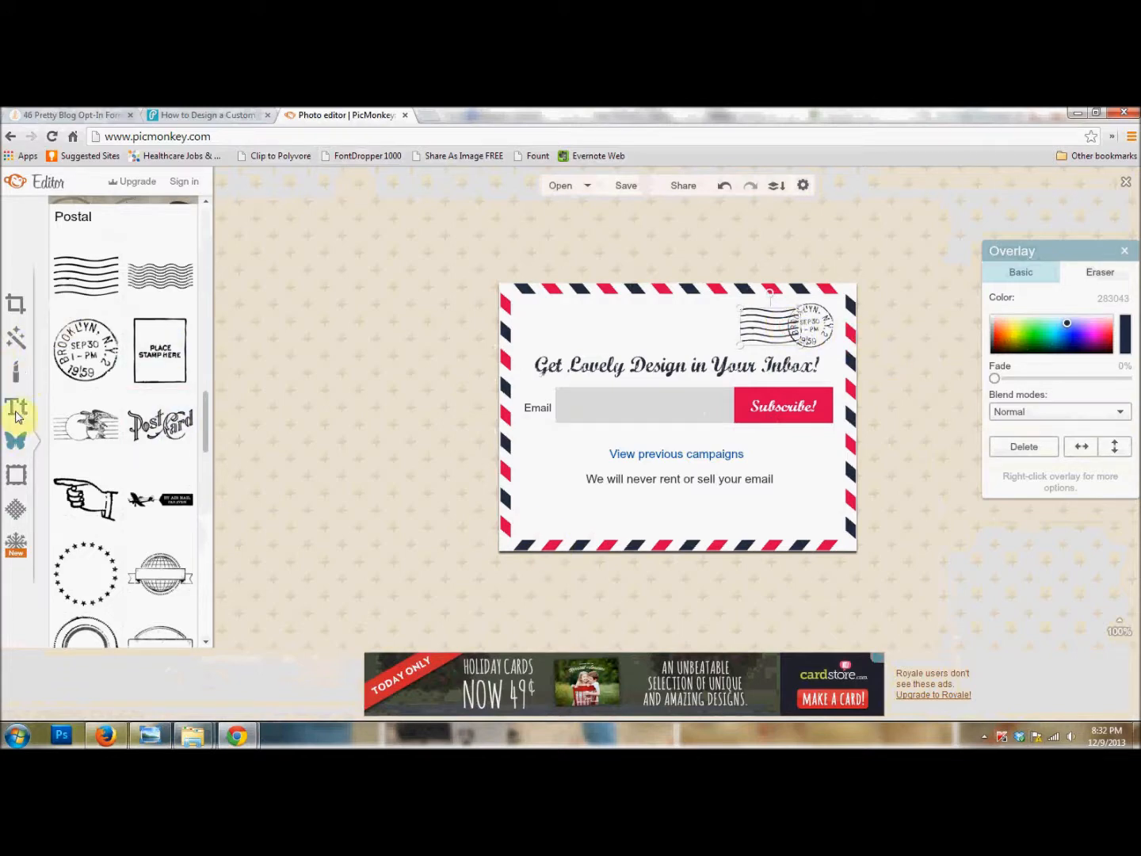
click(882, 353)
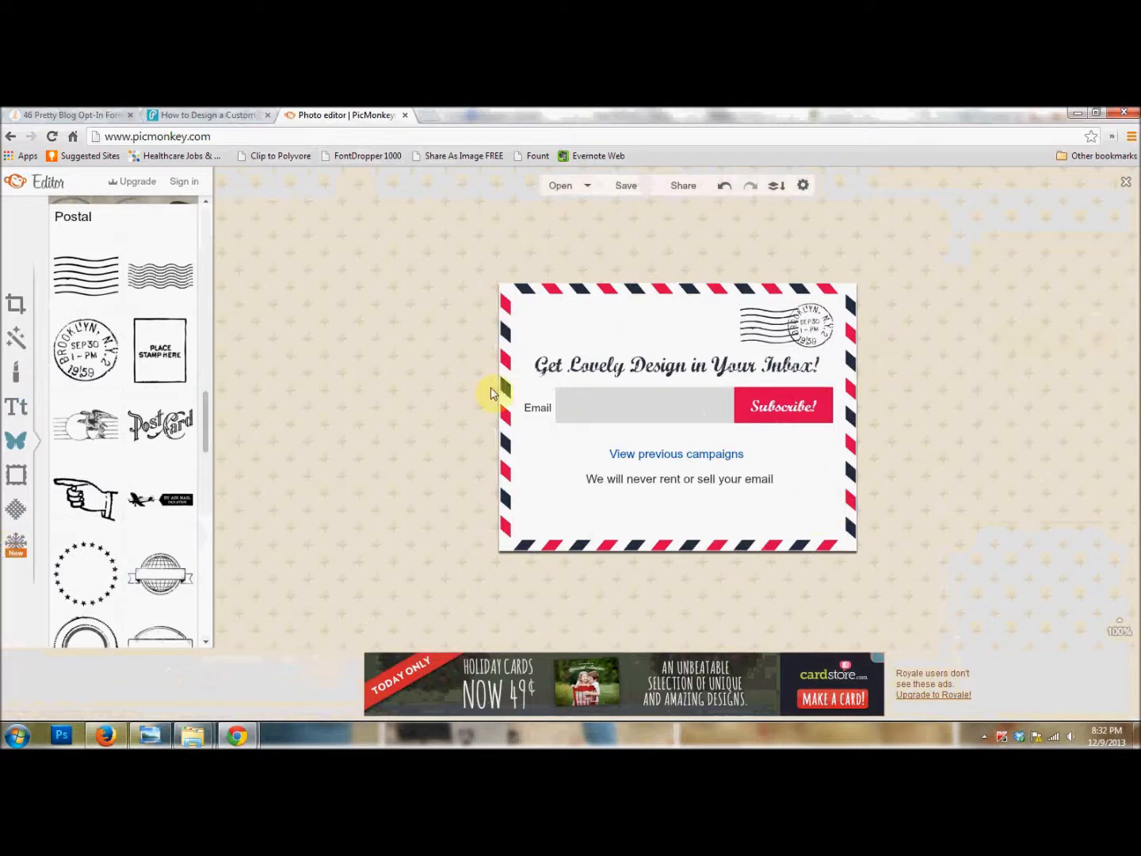
drag(820, 509, 760, 503)
drag(767, 501, 818, 503)
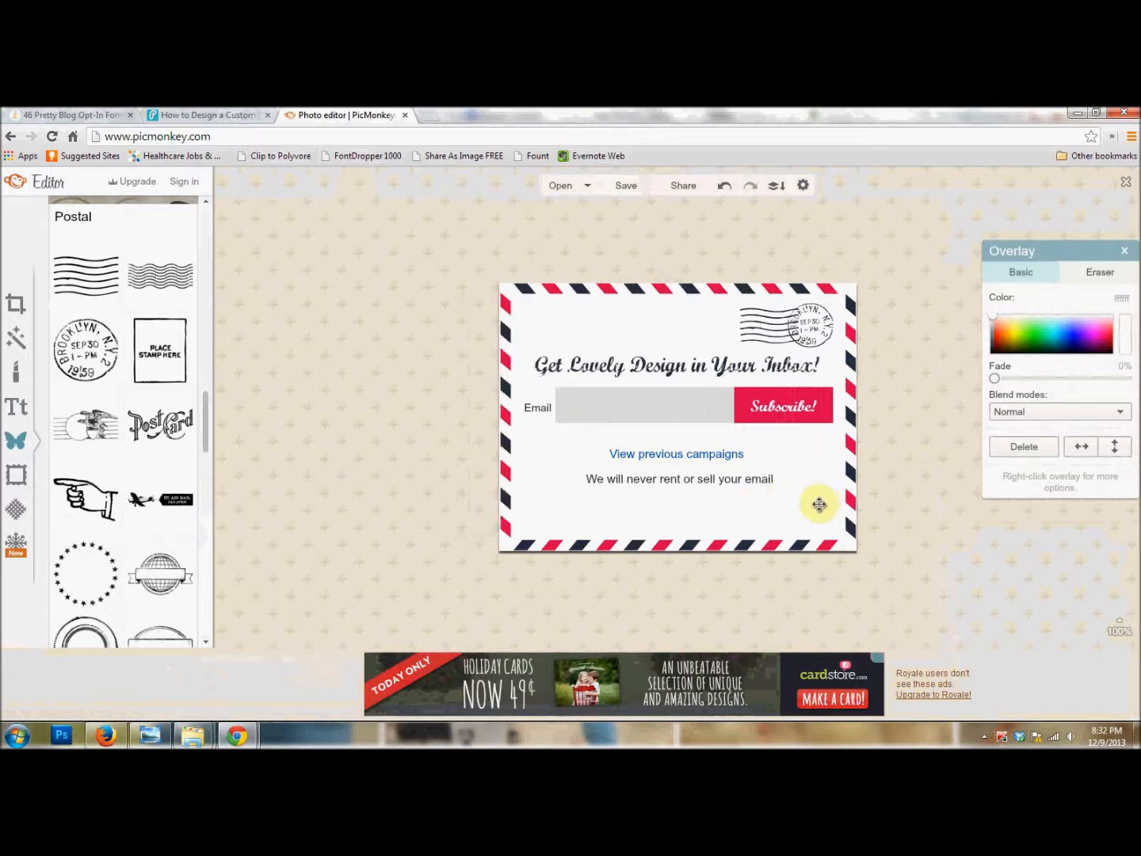
Step: Add the text "AIR MAIL" in the envelope's lower-left corner
click(18, 410)
click(132, 261)
drag(673, 442, 551, 527)
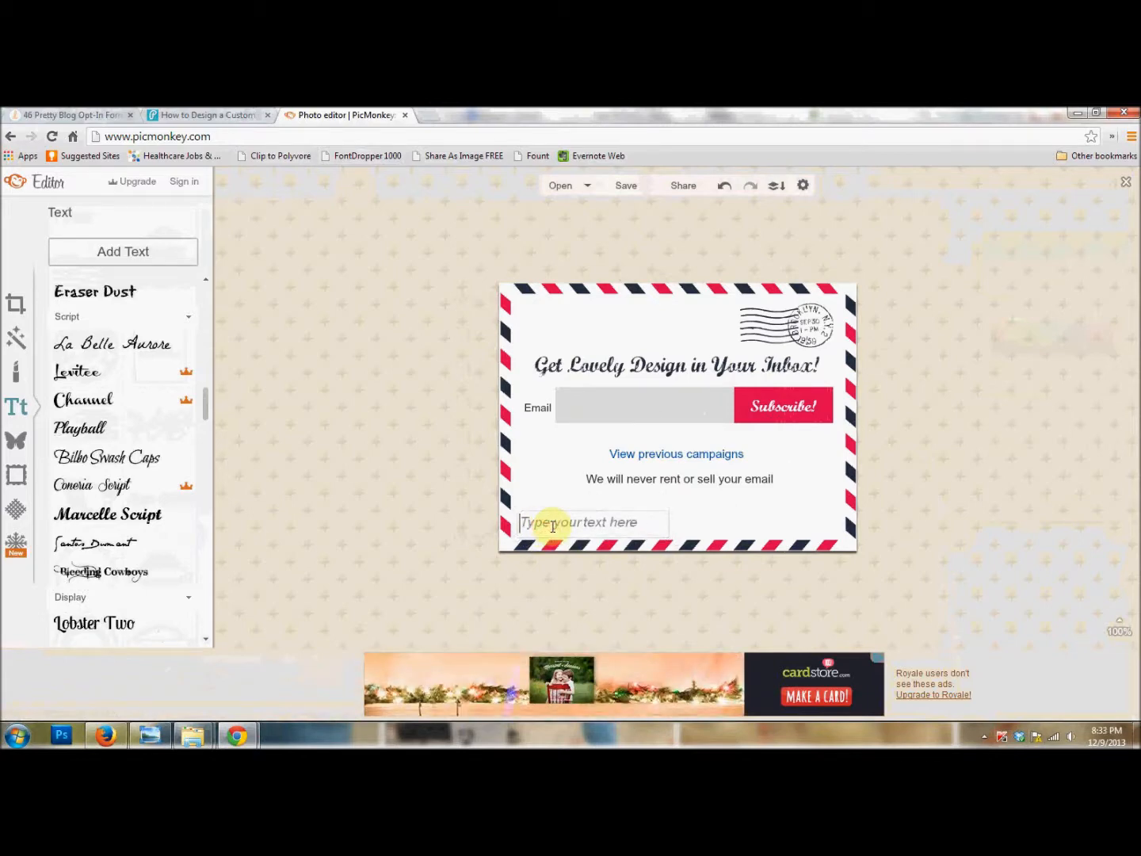
text(AIR MAIL)
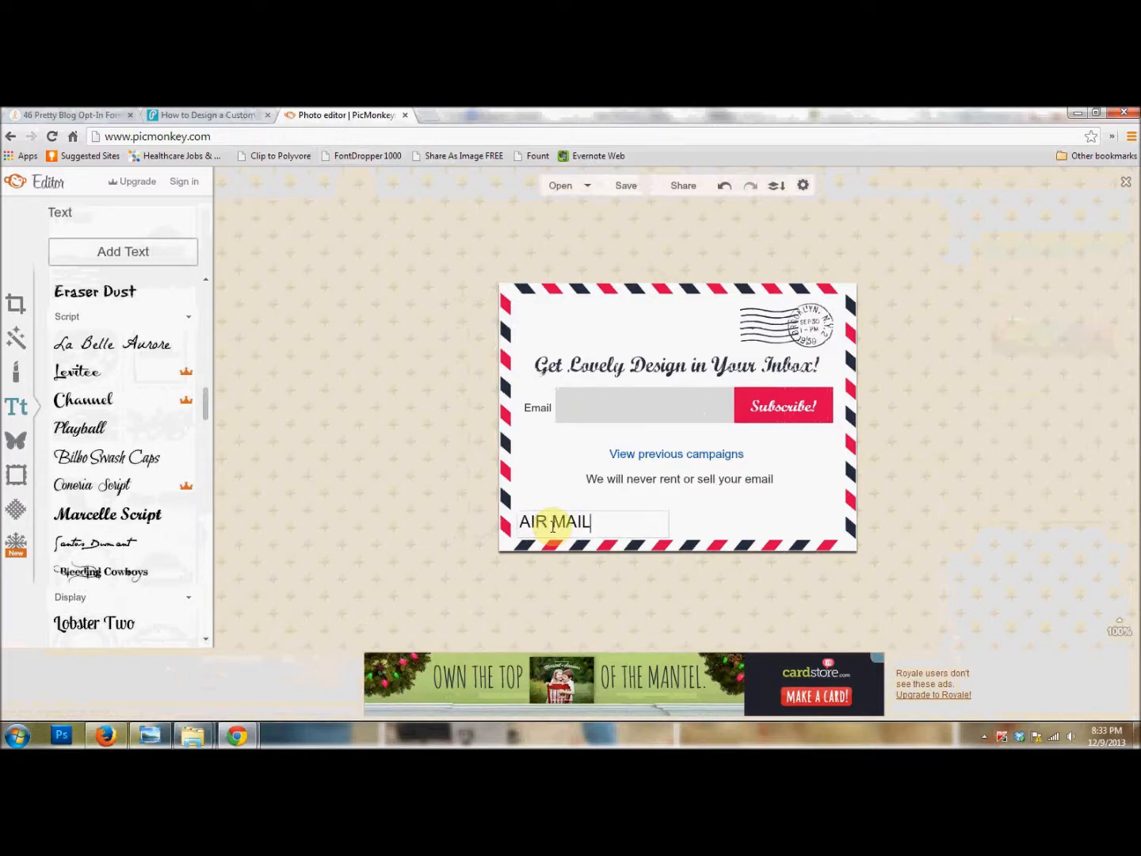
Step: Recolour the "AIR MAIL" text to navy 283043 sampled from the striped border
drag(602, 528, 518, 525)
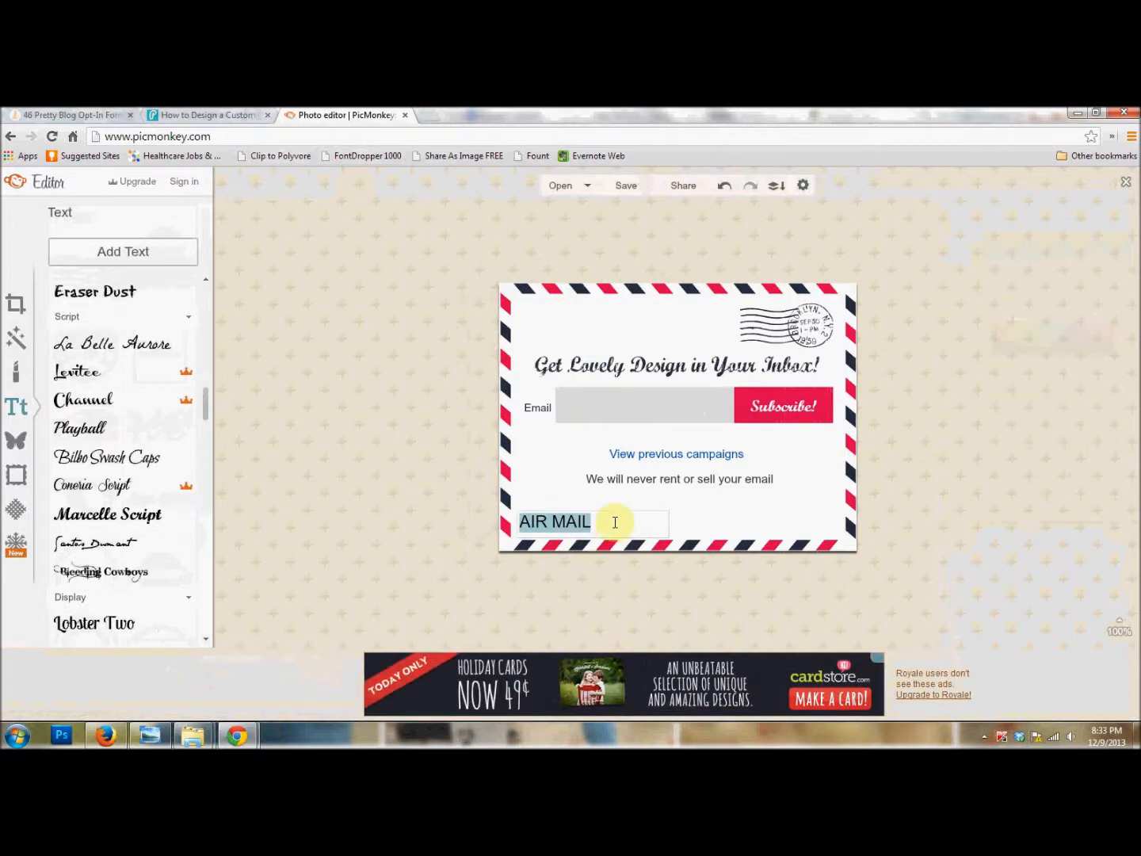
click(618, 566)
click(602, 518)
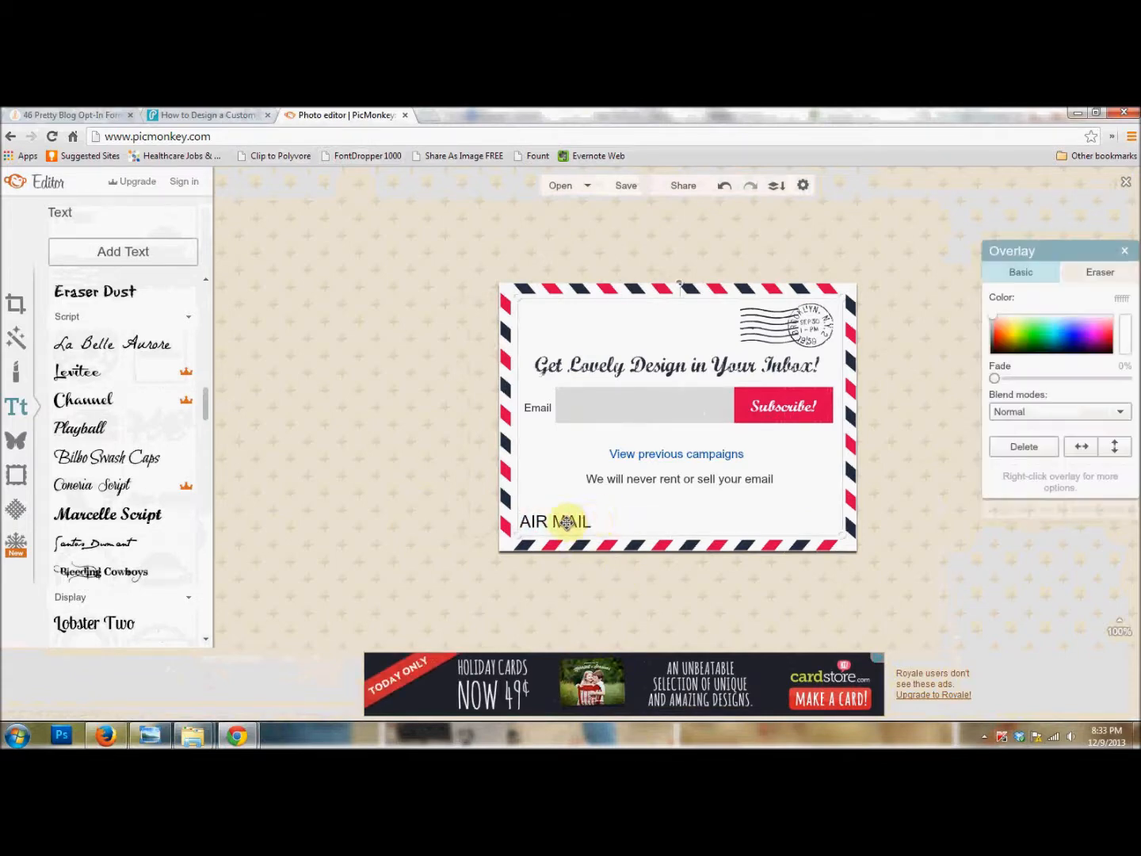
click(566, 555)
click(567, 522)
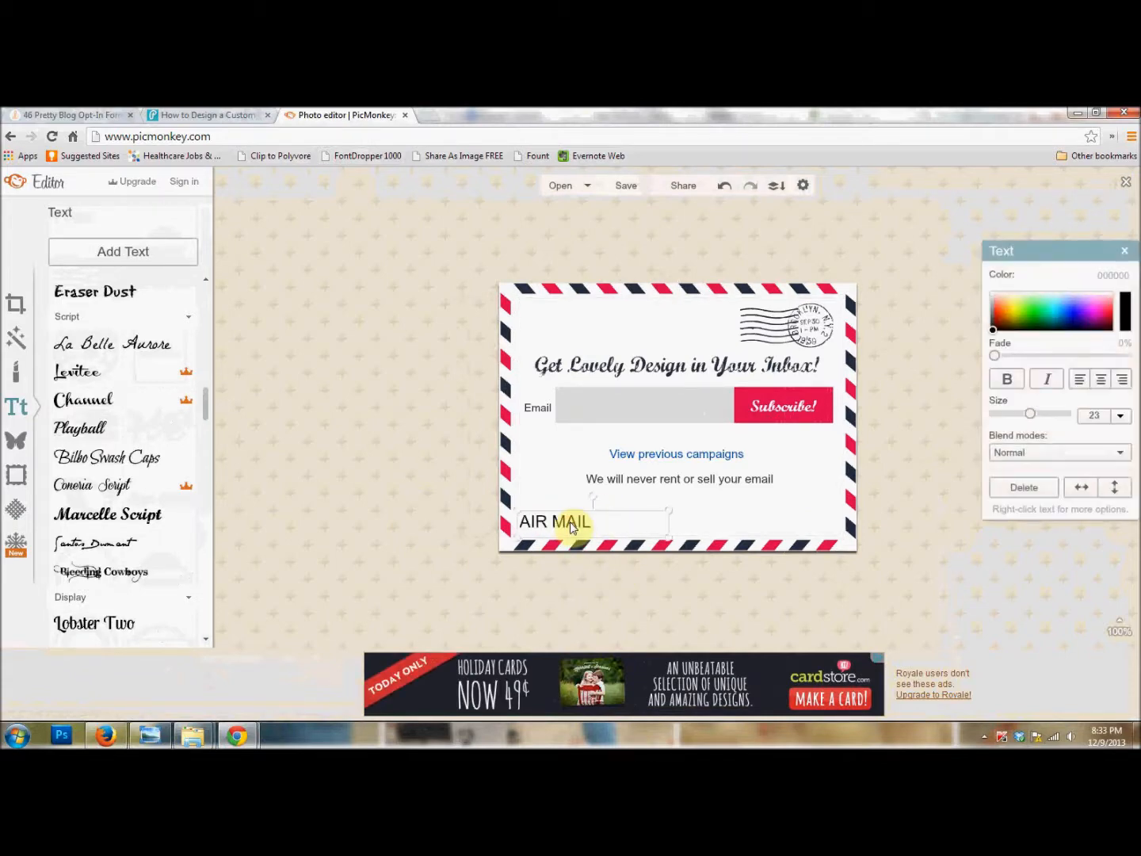
click(1126, 321)
click(796, 289)
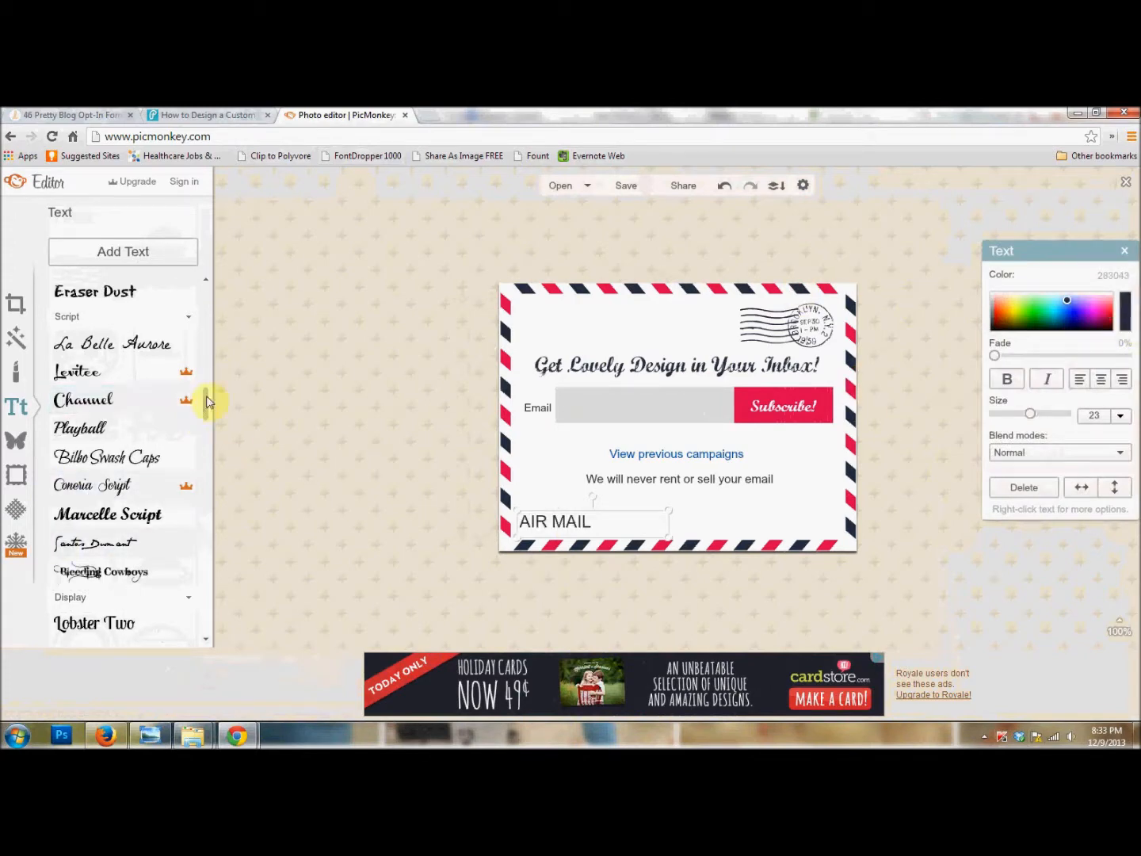
Step: Try Geo Sans Light and Poetsen One on the "AIR MAIL" text, settle on the Quicksand font, and deselect the text
drag(206, 401, 219, 303)
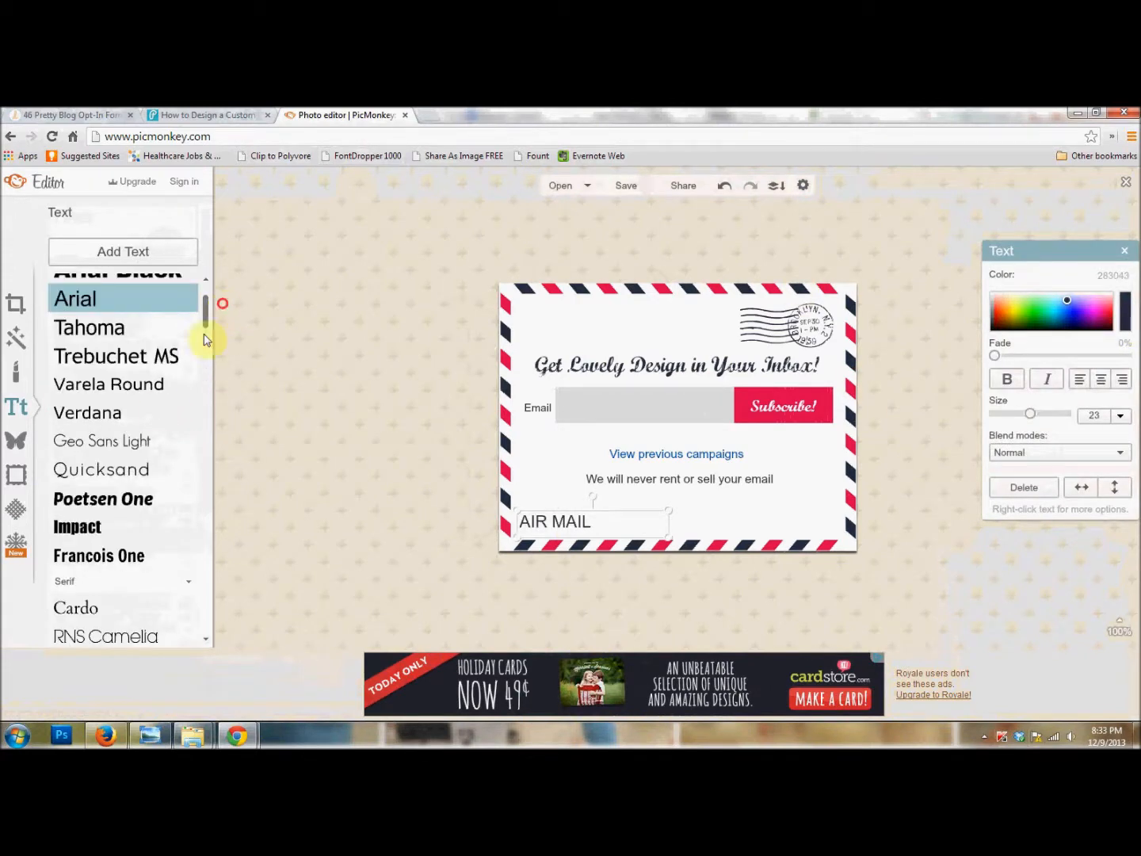
click(143, 448)
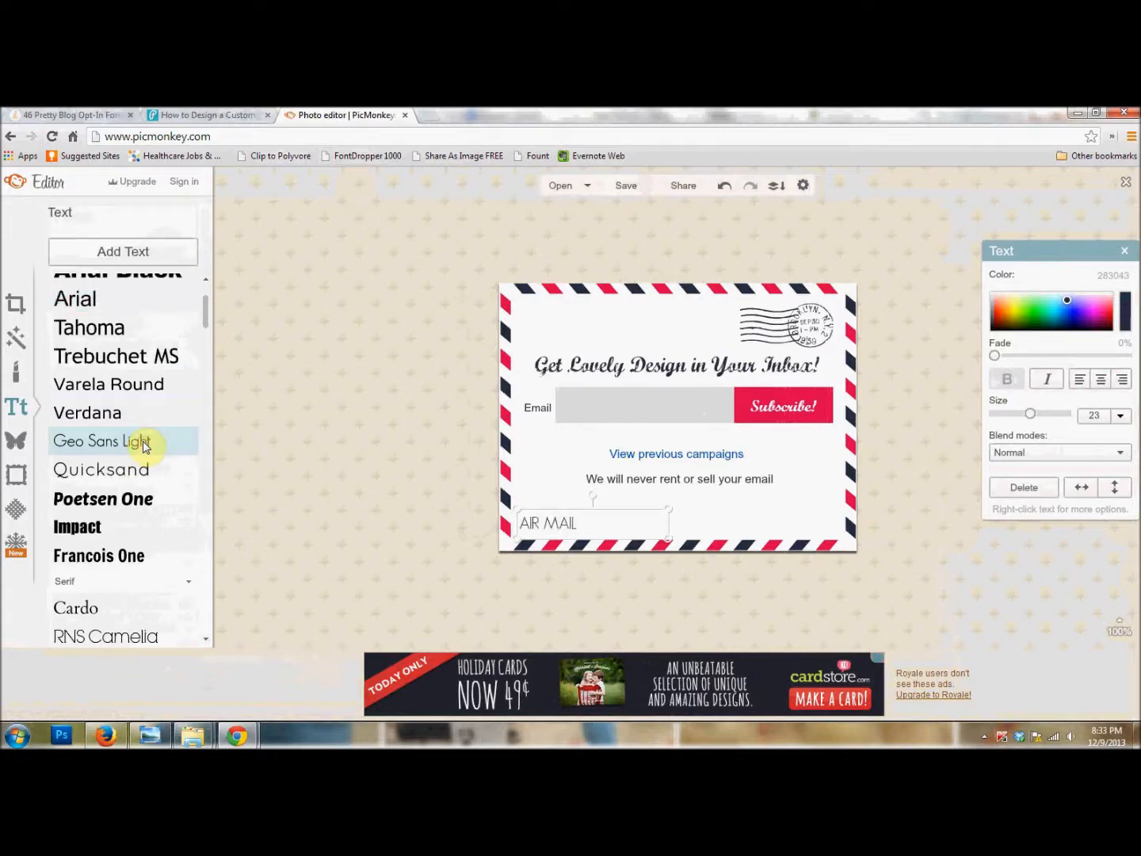
click(130, 470)
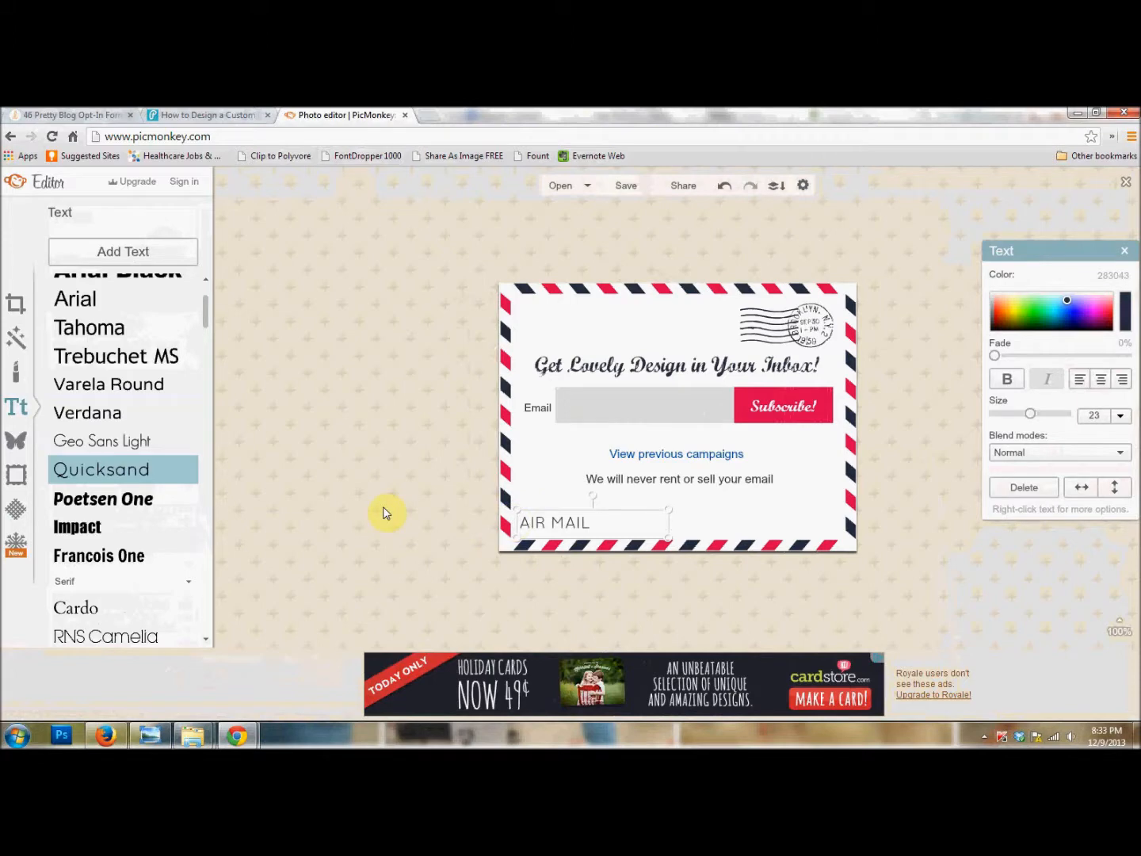
key(Down)
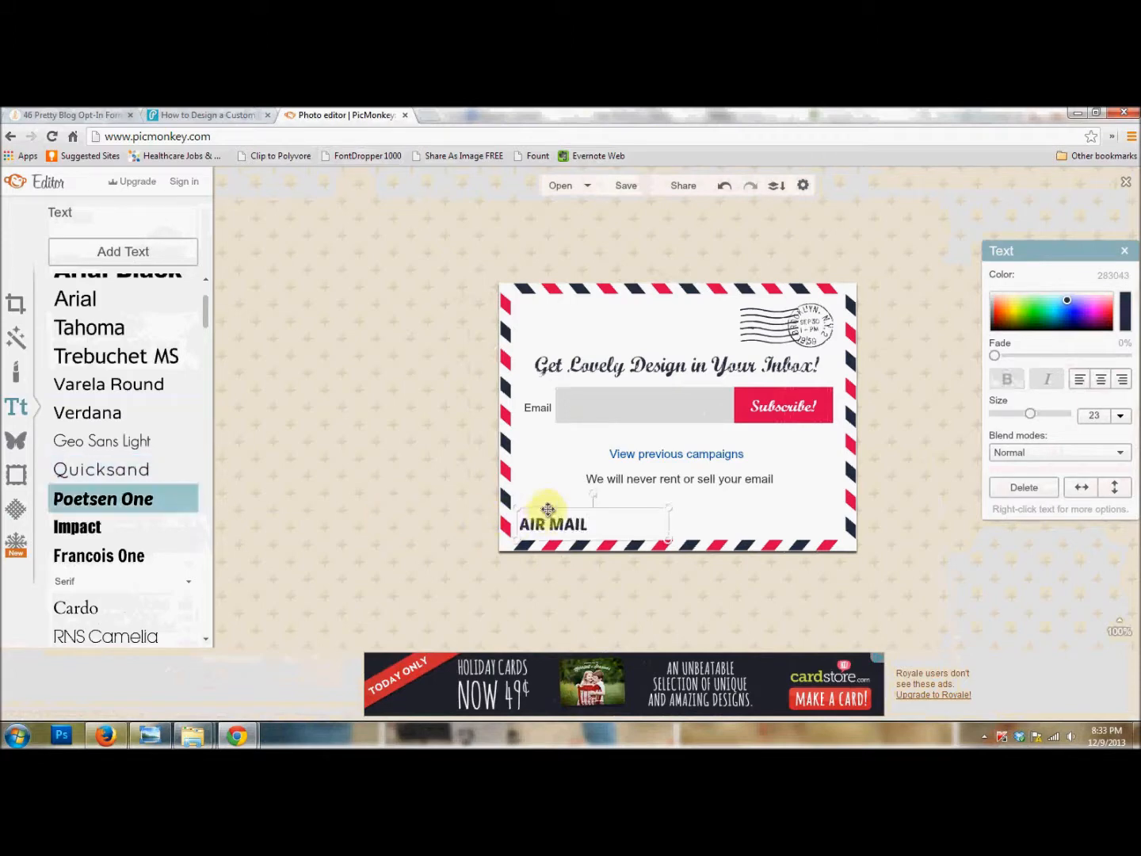
click(89, 468)
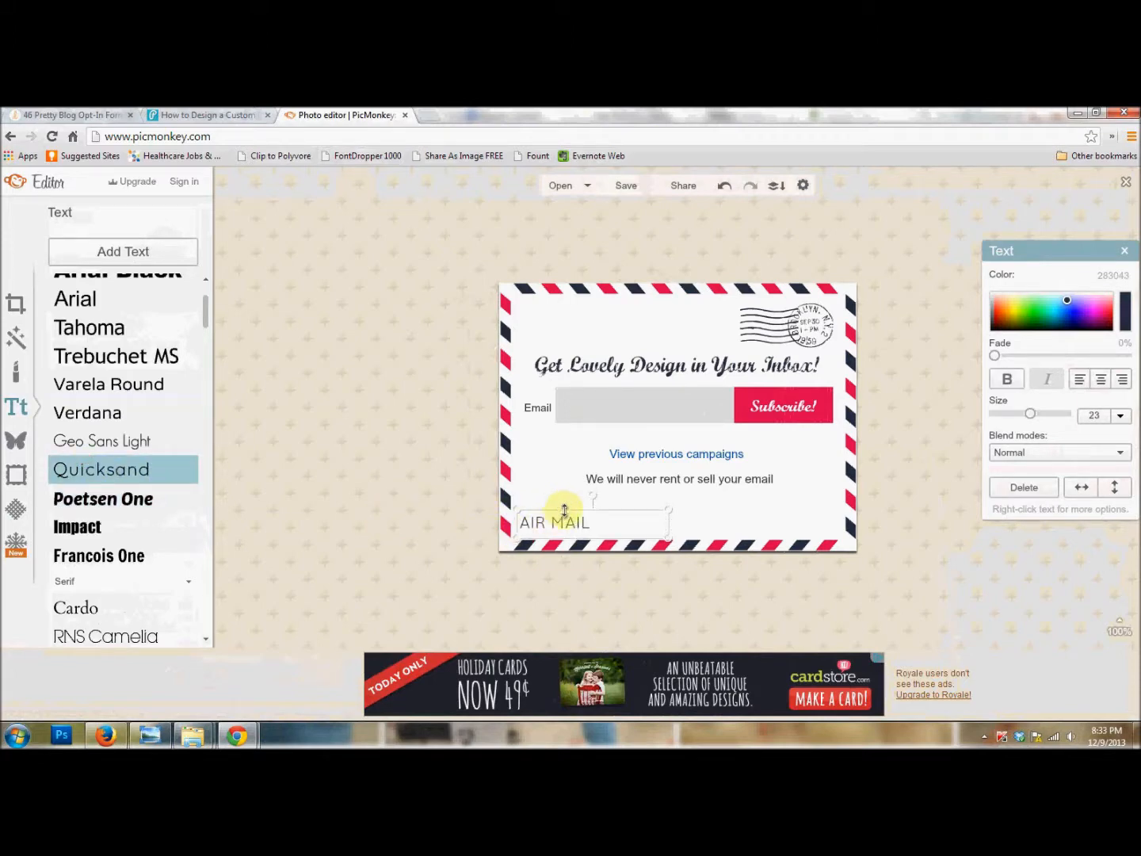
key(Down)
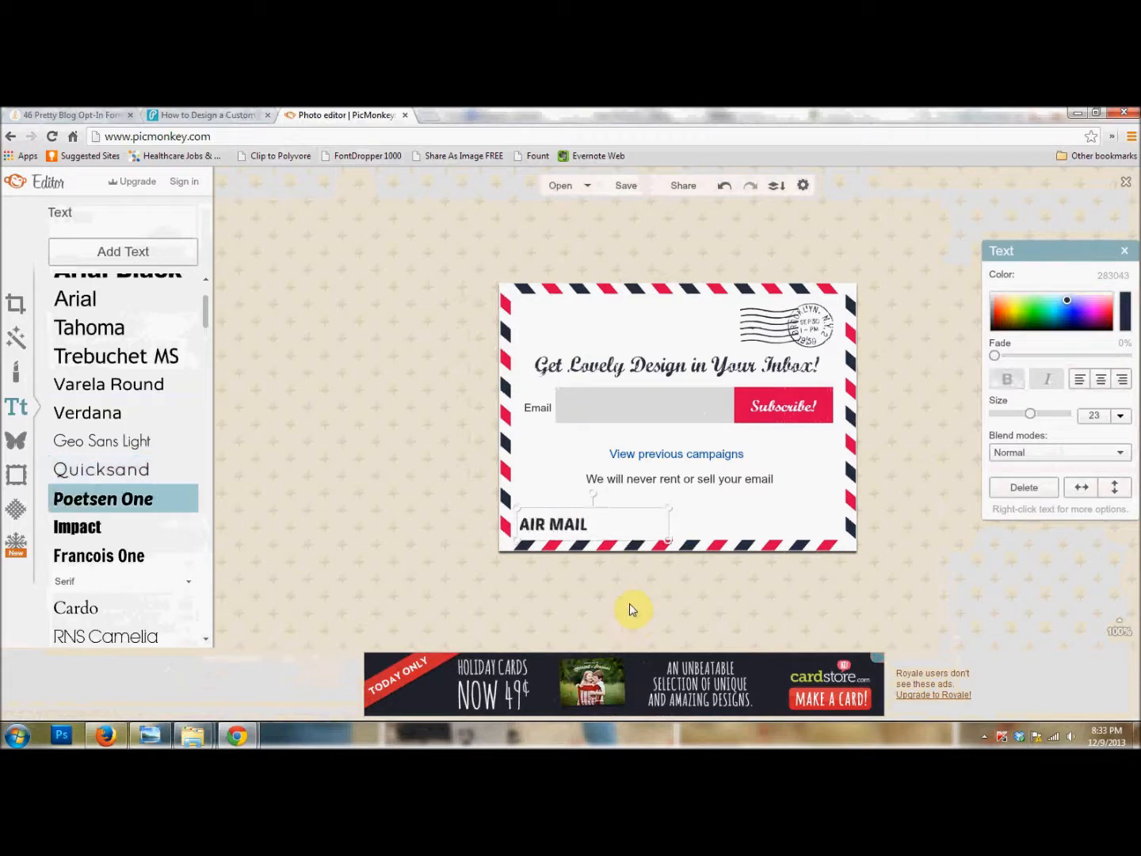
key(Up)
click(374, 459)
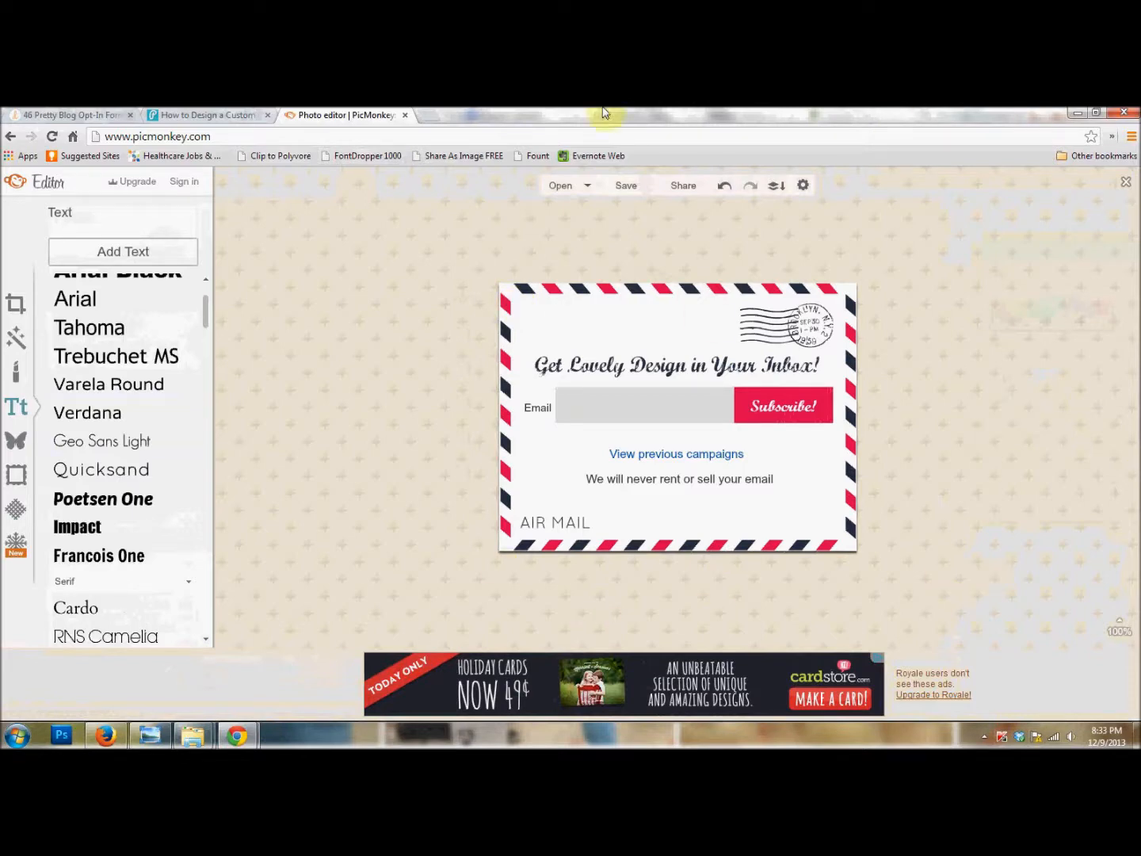
Step: Save the finished graphic to the computer as v-airmail.jpg in the PL folder at Pierce quality
click(626, 186)
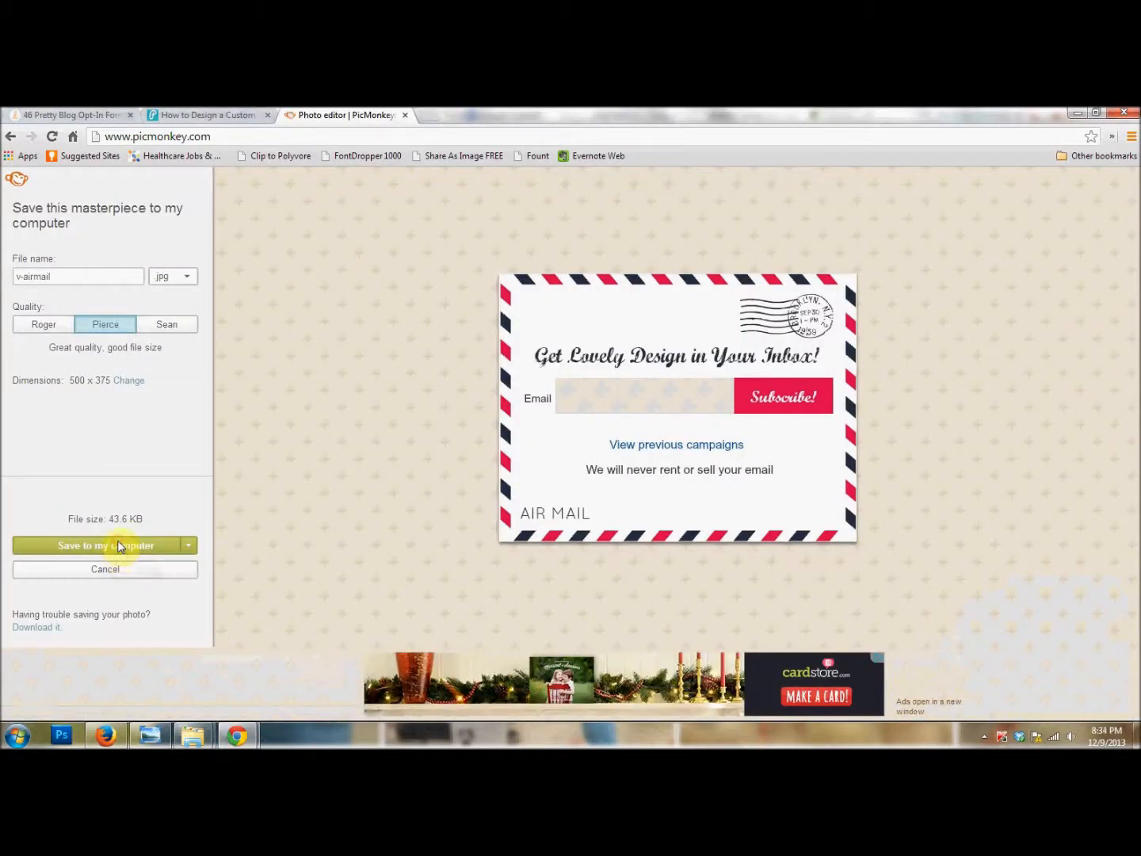
click(119, 547)
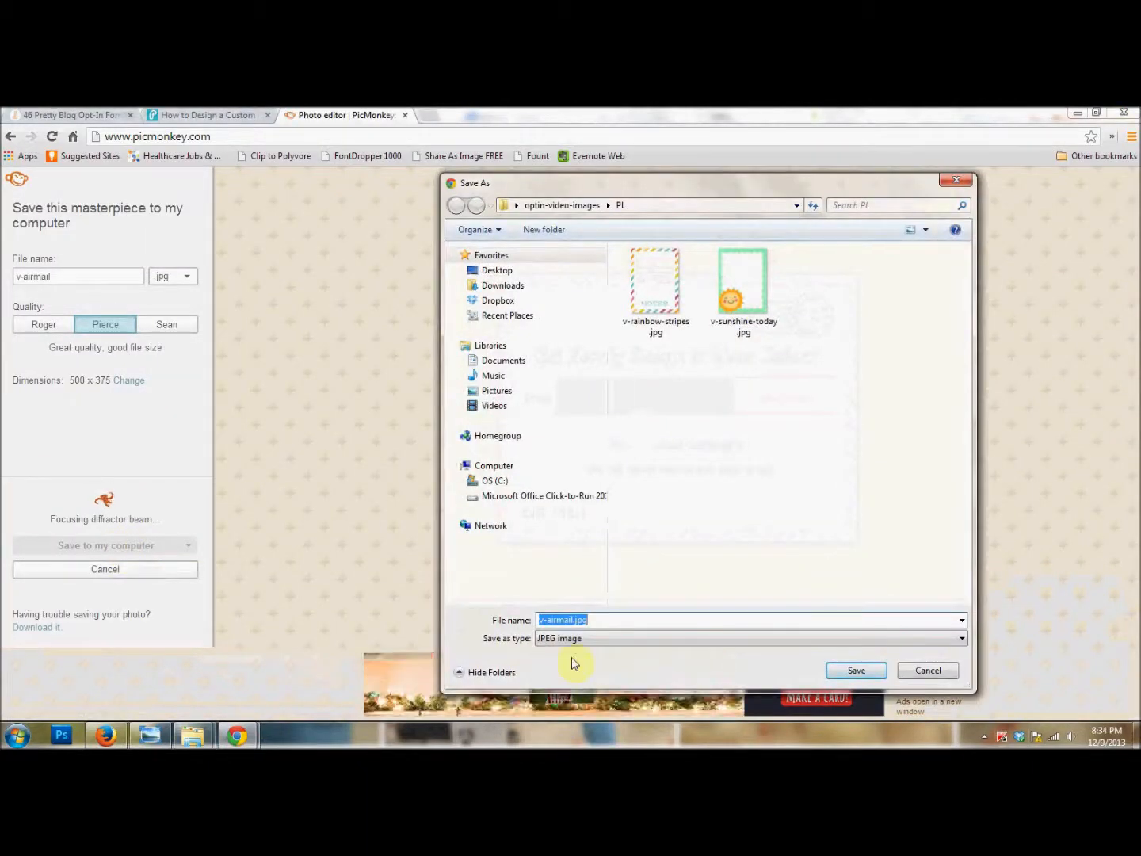
click(848, 673)
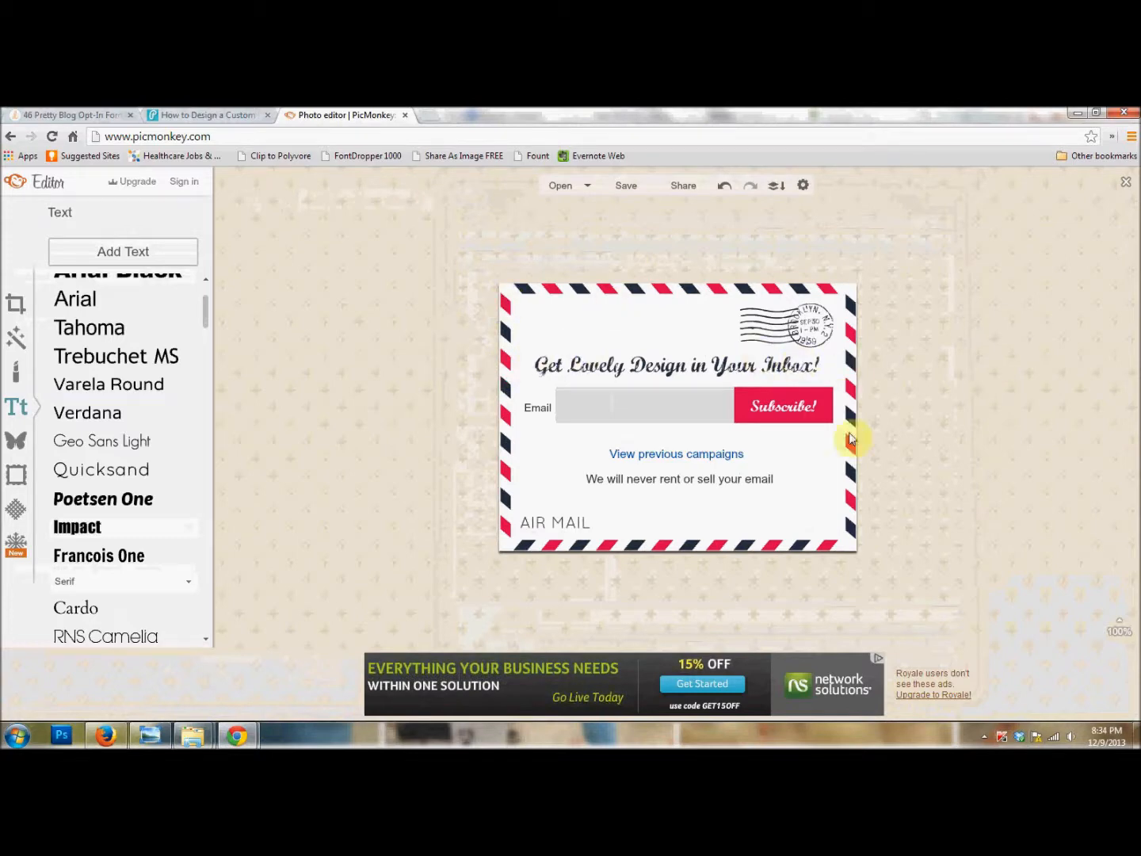
Step: Check the live form on the blog page, and delete the headline, the "Email" label and the grey field from the graphic
click(186, 117)
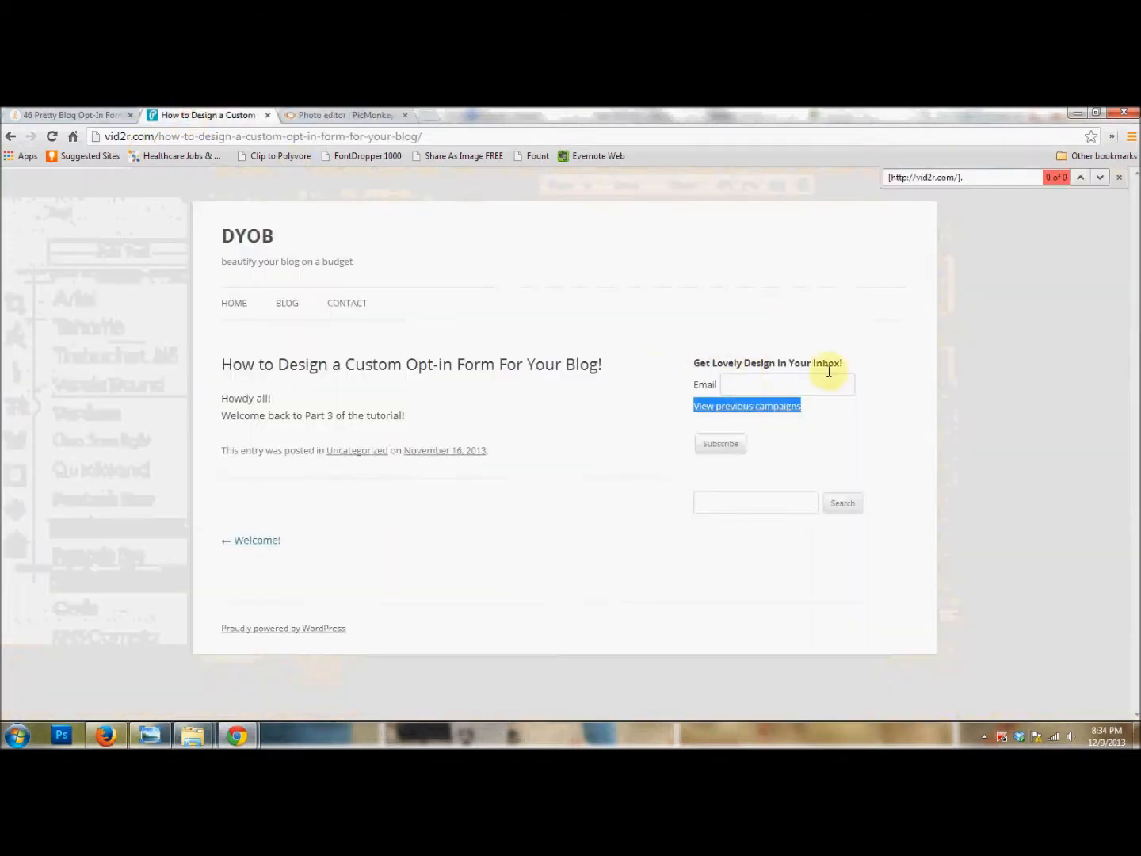
click(294, 115)
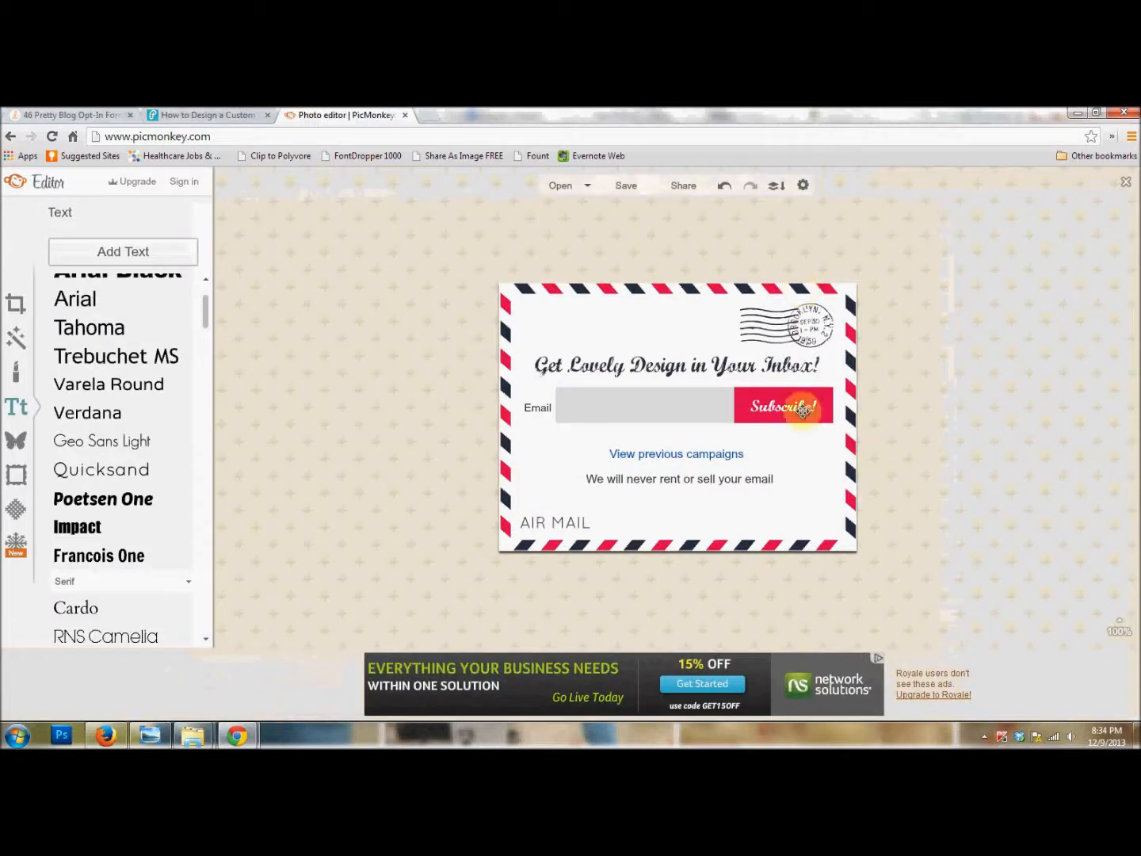
click(699, 367)
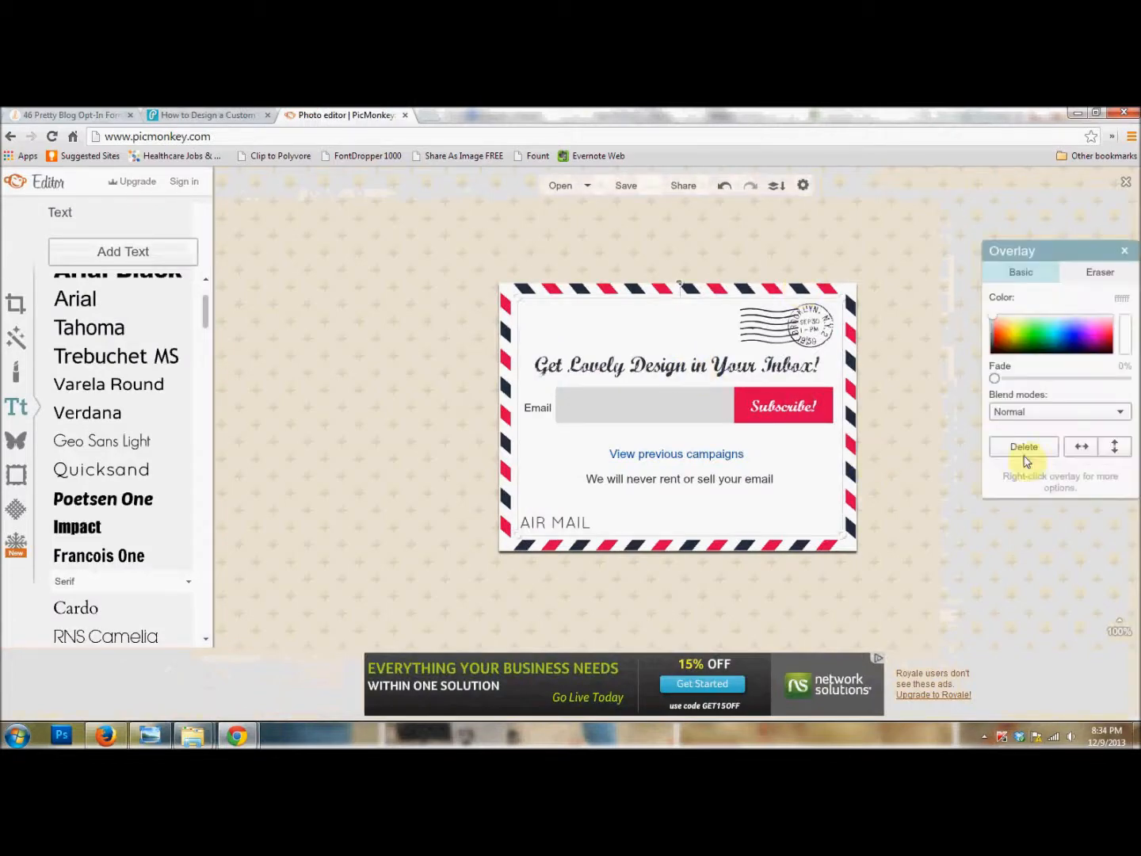
click(871, 416)
click(718, 362)
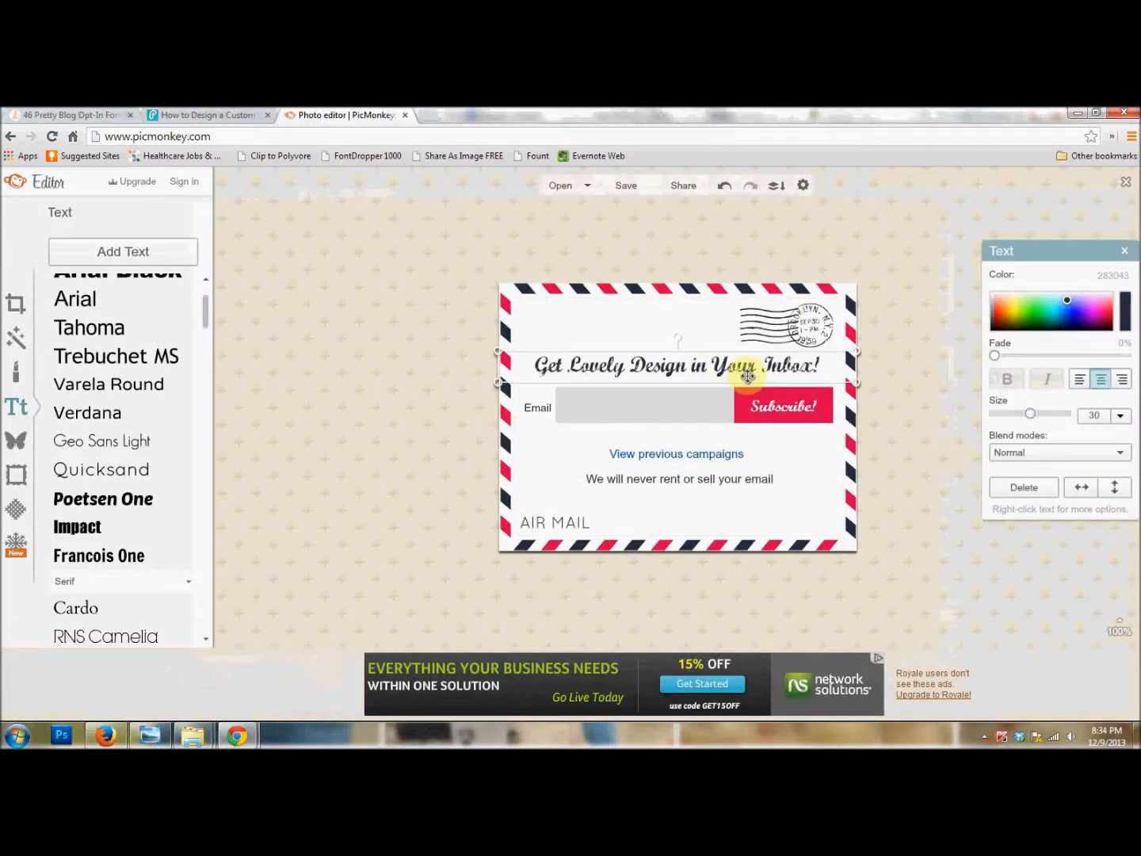
key(Delete)
click(544, 406)
key(Delete)
click(611, 402)
key(Delete)
Step: Delete the red Subscribe button and its "Subscribe!" text from the graphic
click(789, 404)
key(Delete)
click(795, 409)
click(796, 411)
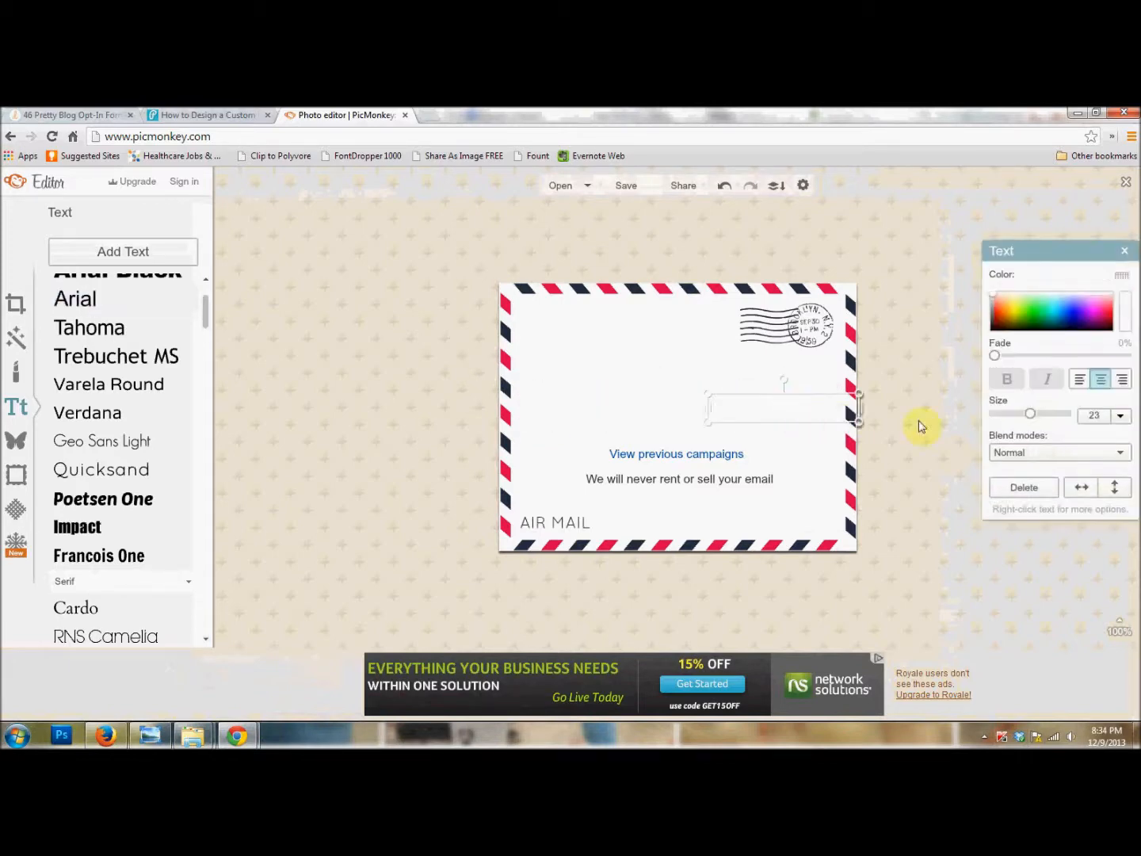
key(Delete)
Step: Delete the "View previous campaigns" link and the privacy text from the graphic
click(725, 457)
key(Delete)
click(726, 475)
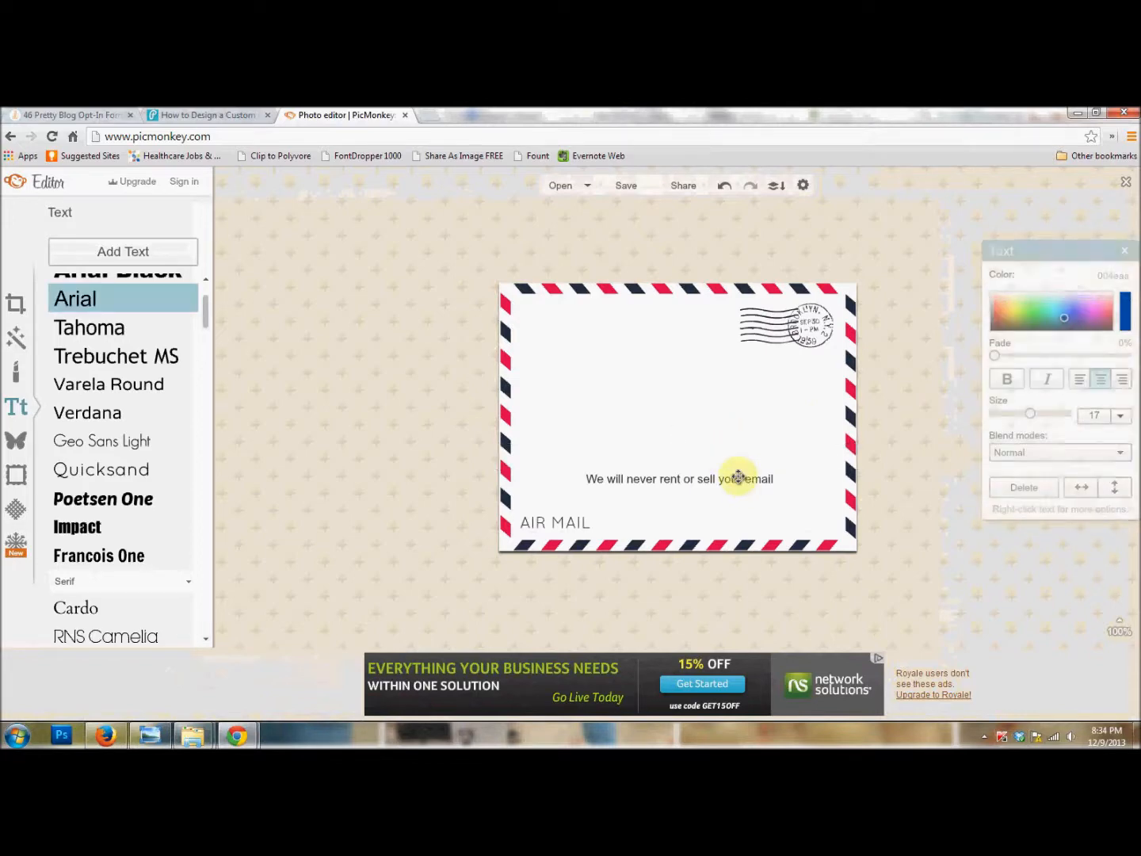
key(Delete)
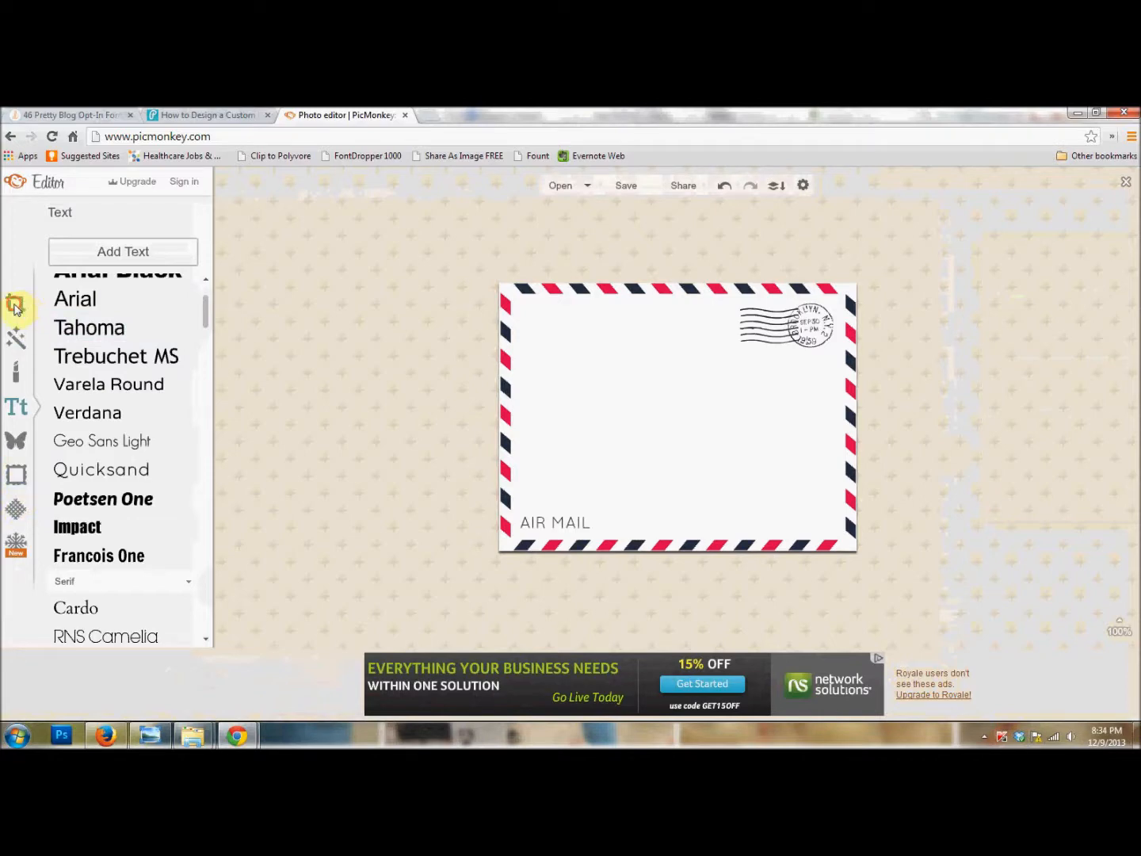
Step: Resize the blank airmail background to 300 x 225 with proportions kept, checking the sidebar form on the blog page
click(17, 306)
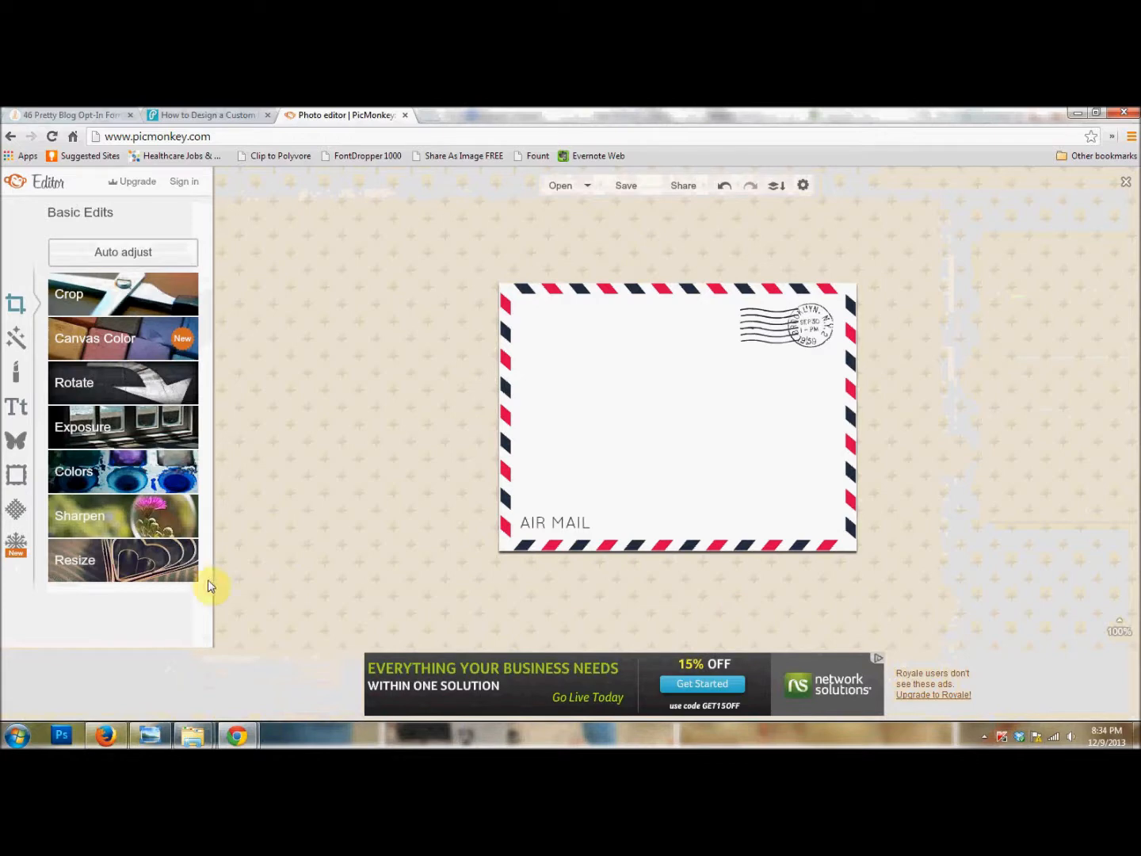
click(122, 557)
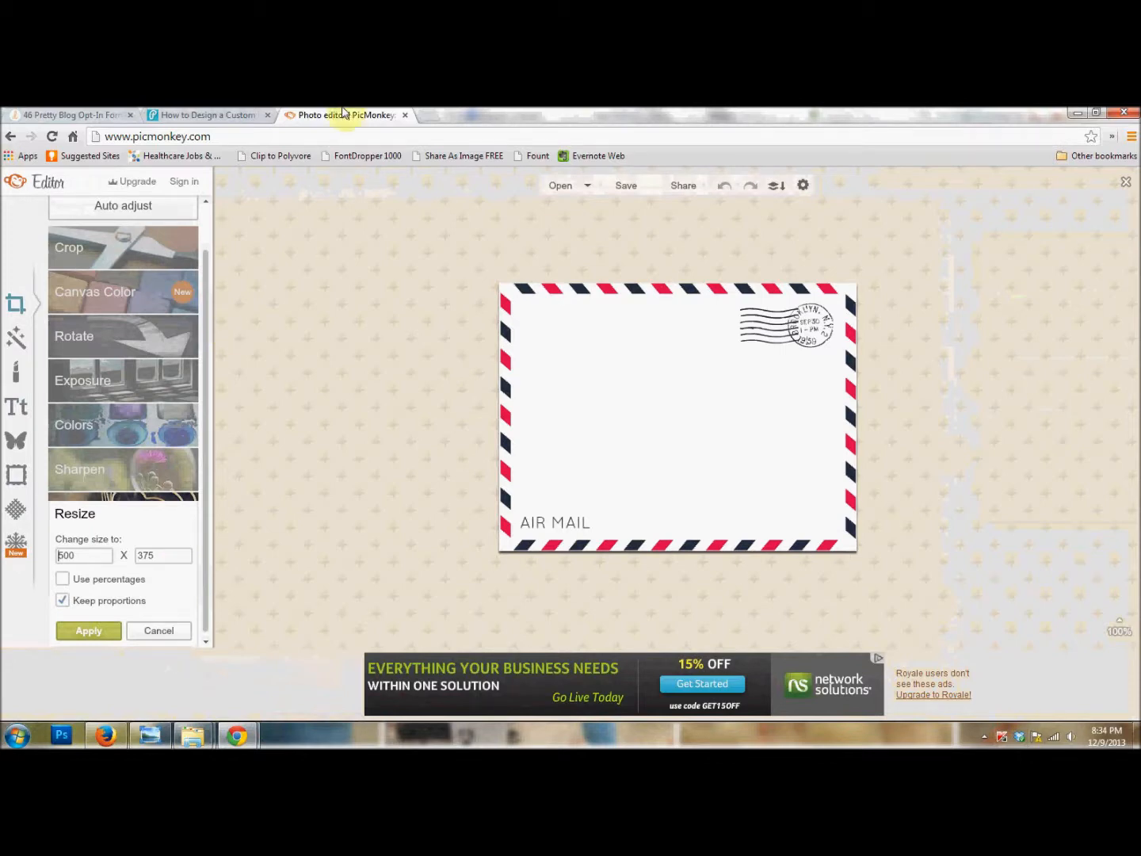
click(225, 116)
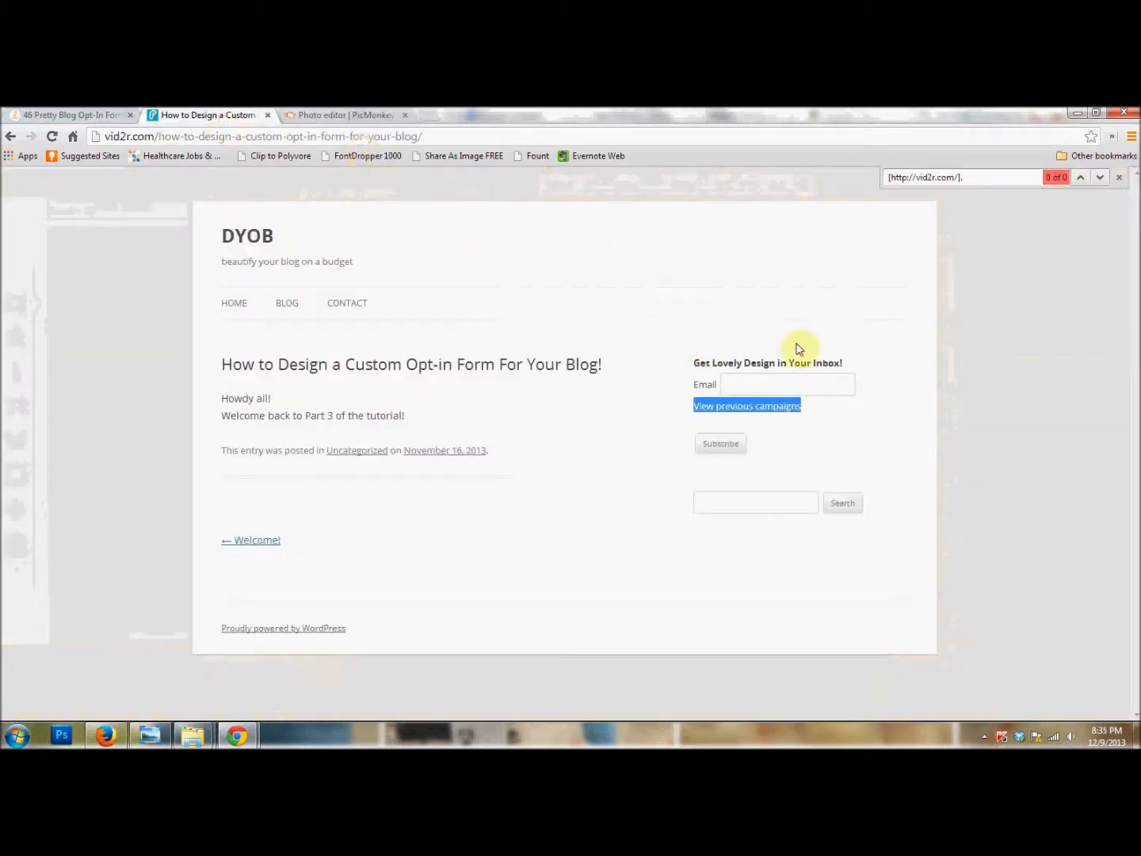
click(354, 117)
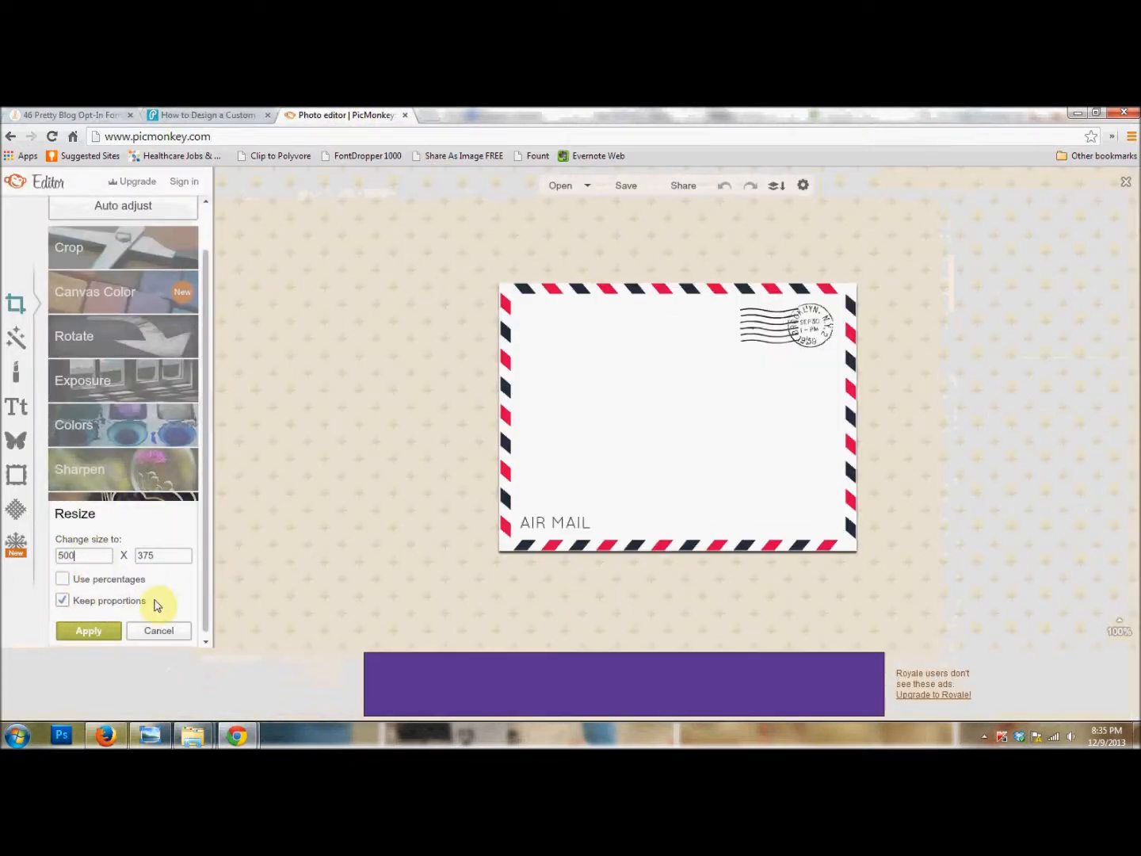
double_click(63, 554)
text(300)
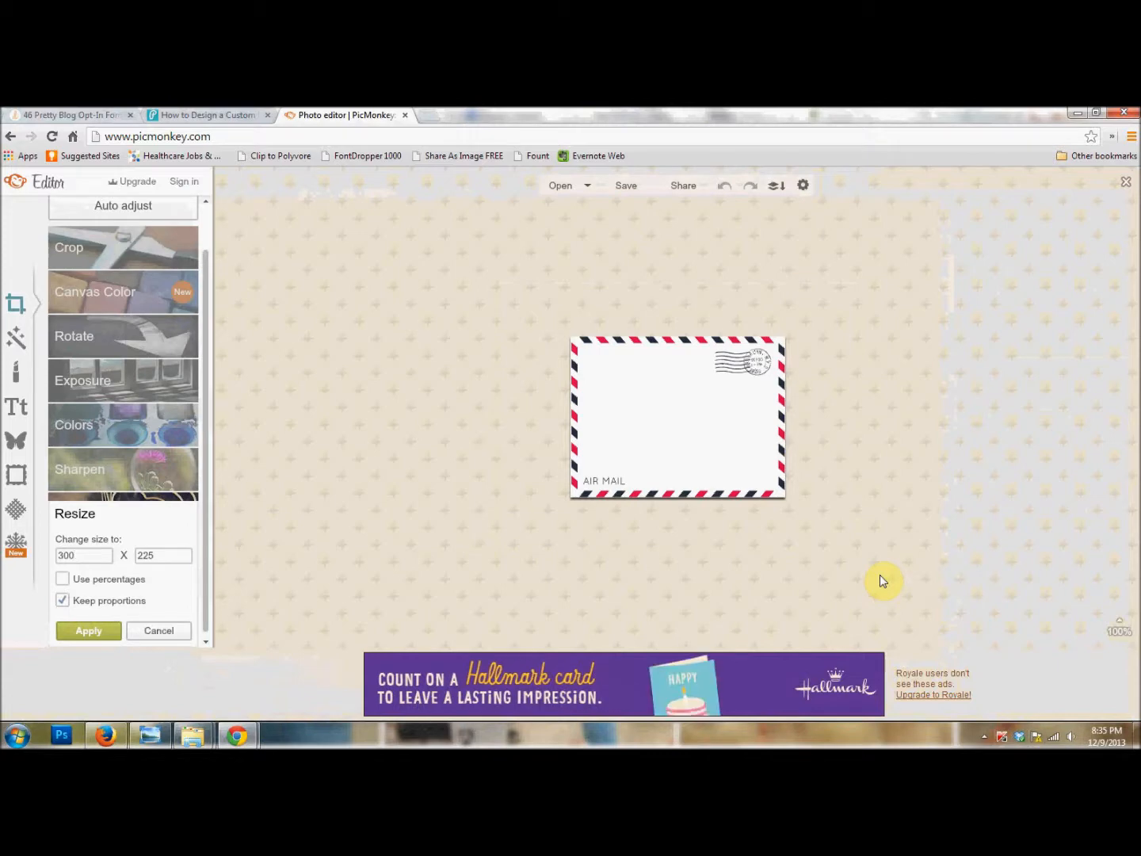
click(152, 114)
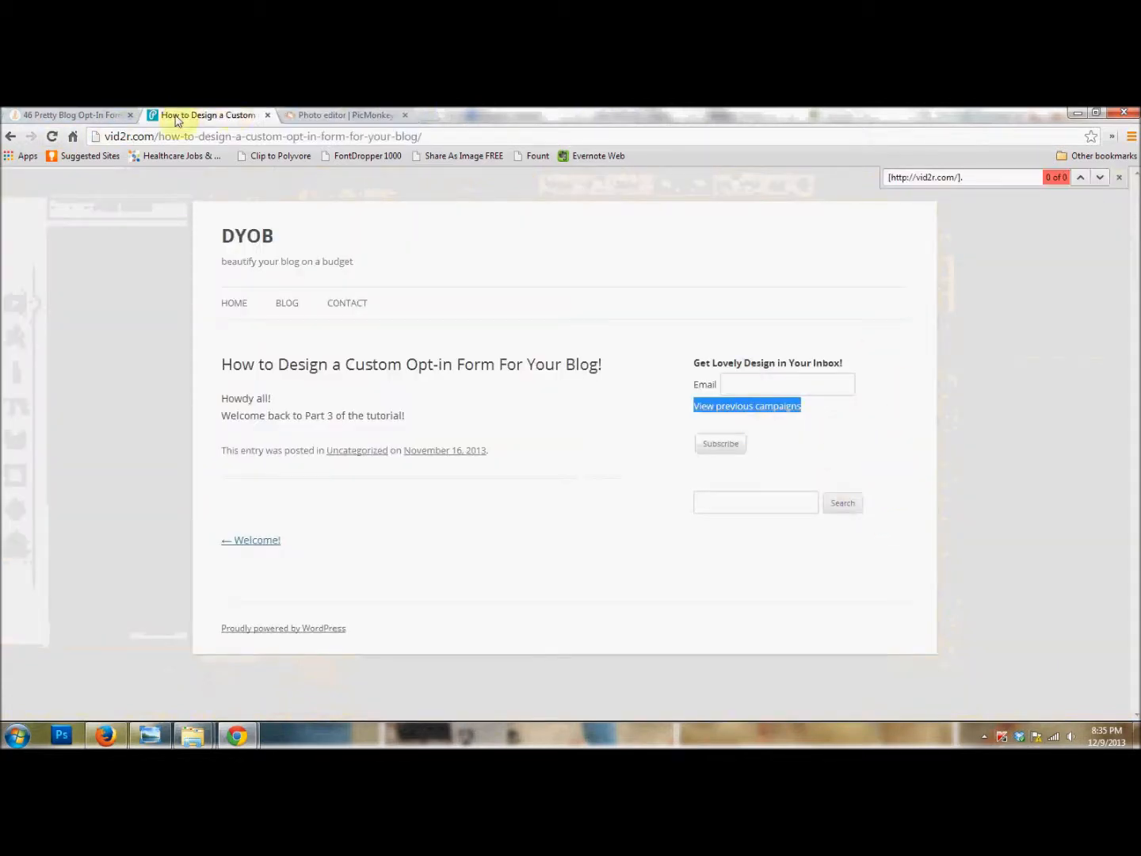
click(332, 116)
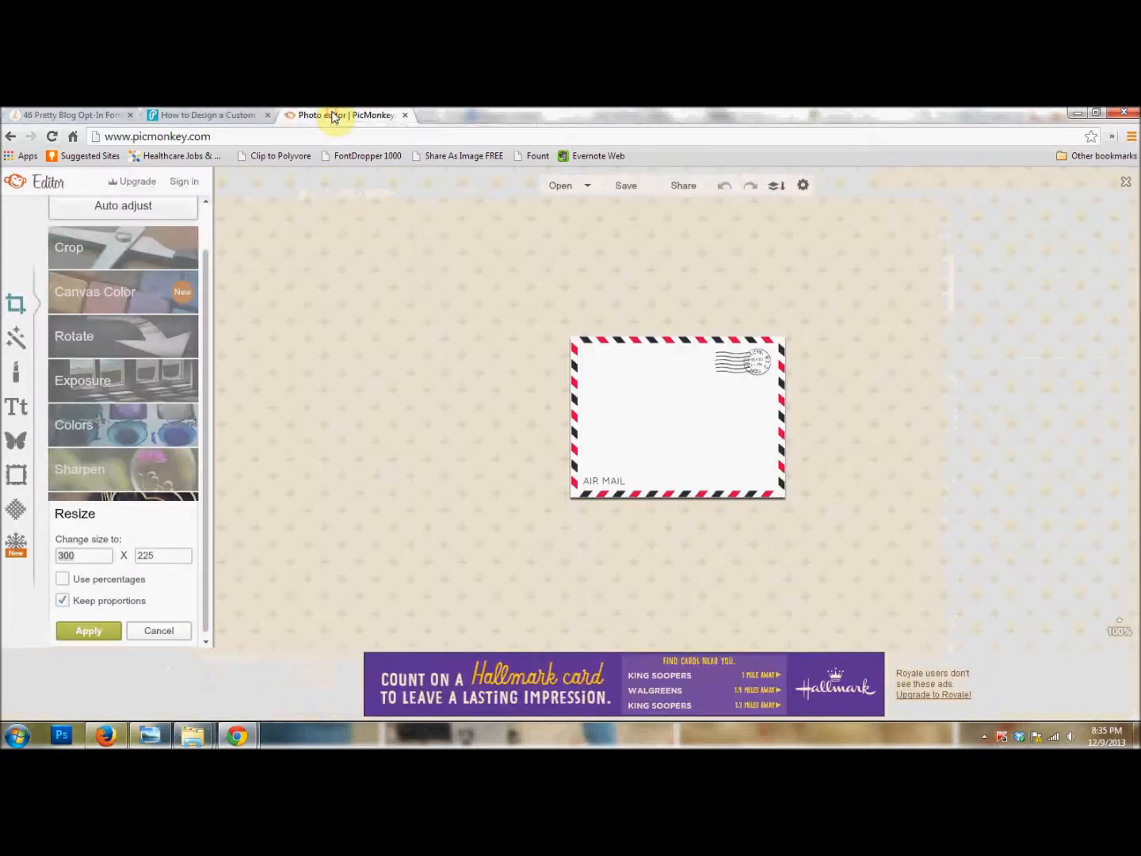
Step: Save the resized background to the computer as v-airmail-BG.jpg in the PL folder at Pierce quality
click(617, 185)
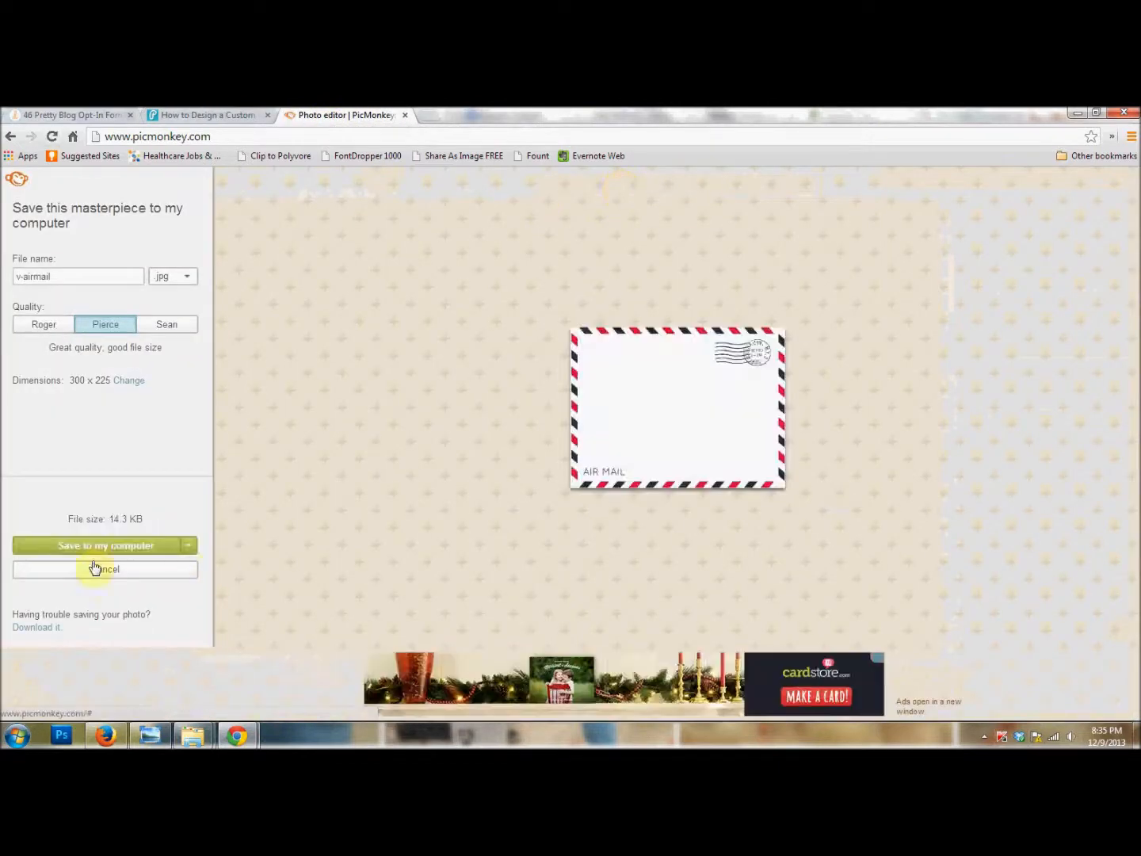
click(96, 545)
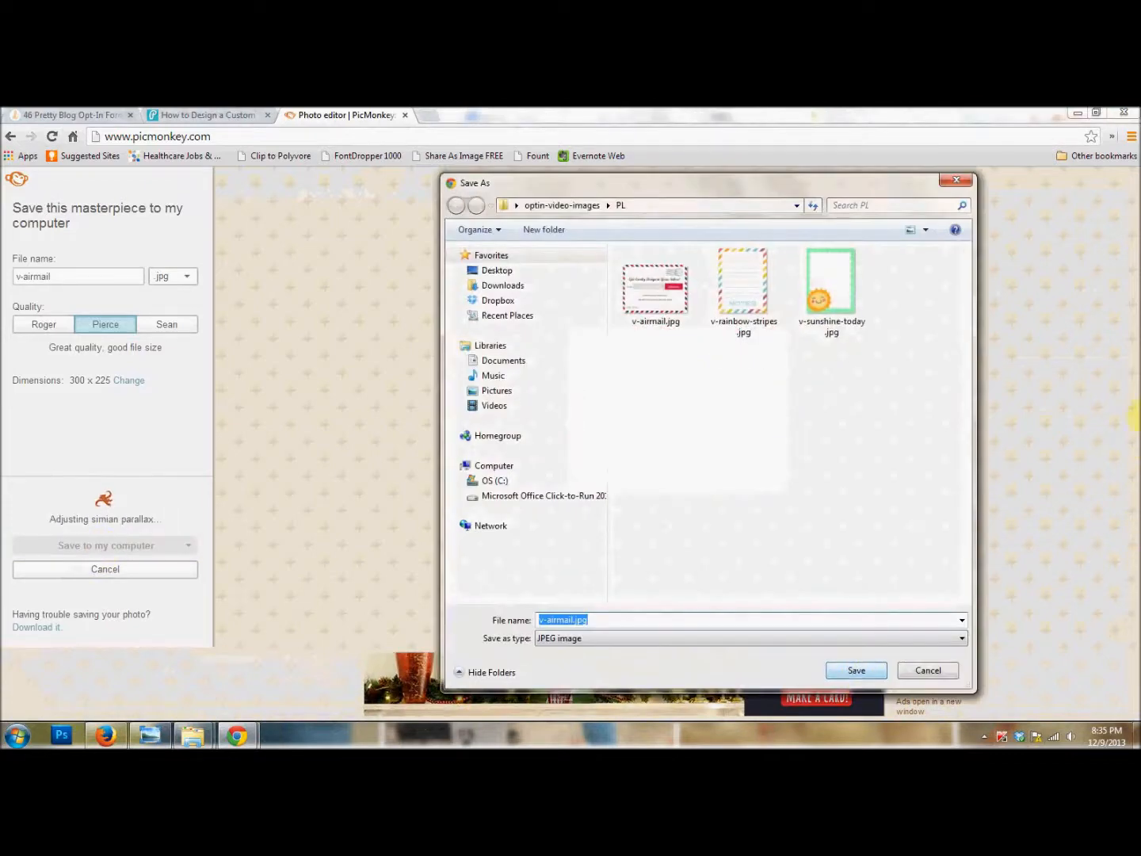
click(574, 619)
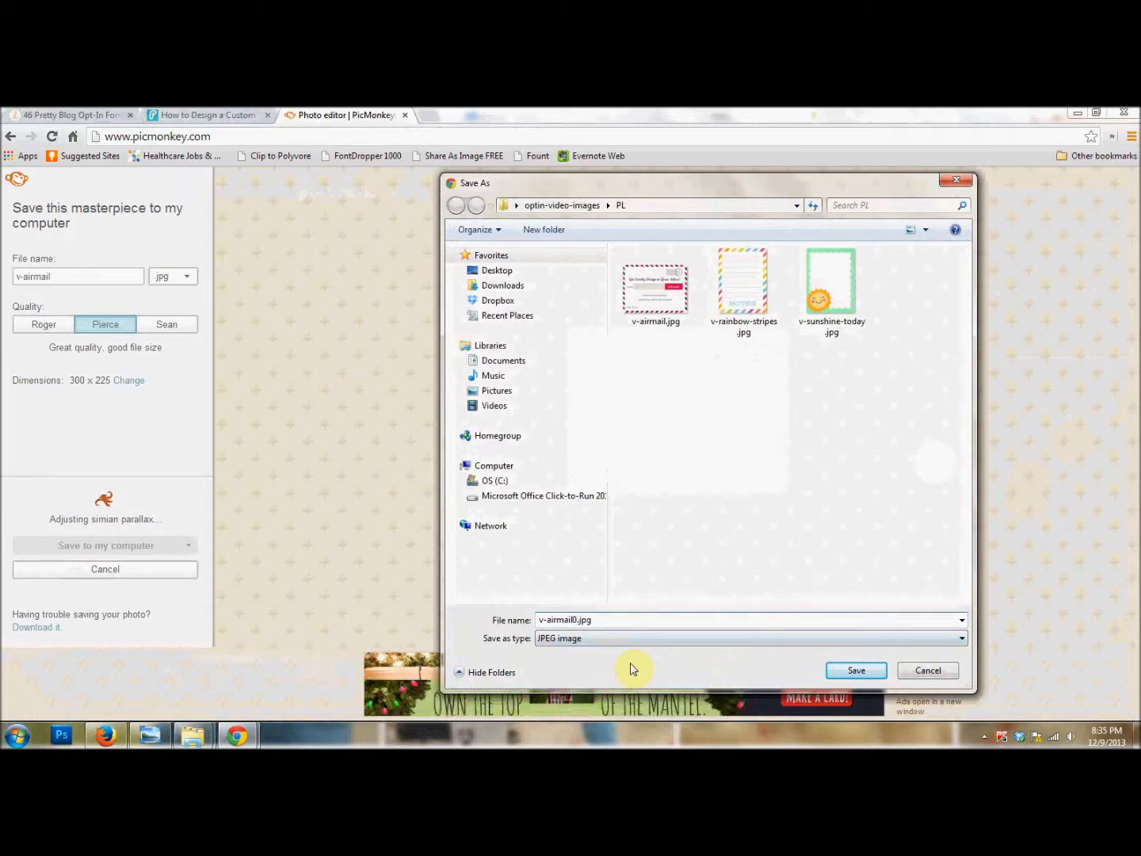
text(-)
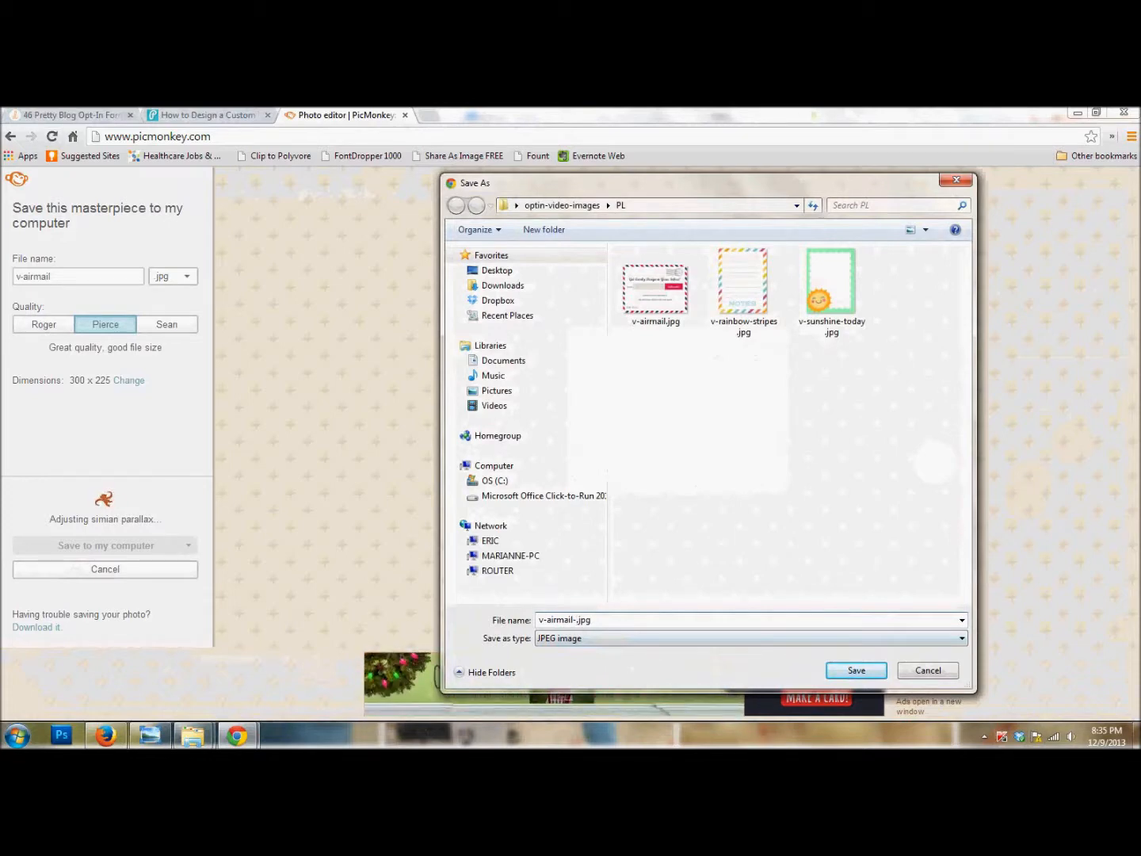
text(BG)
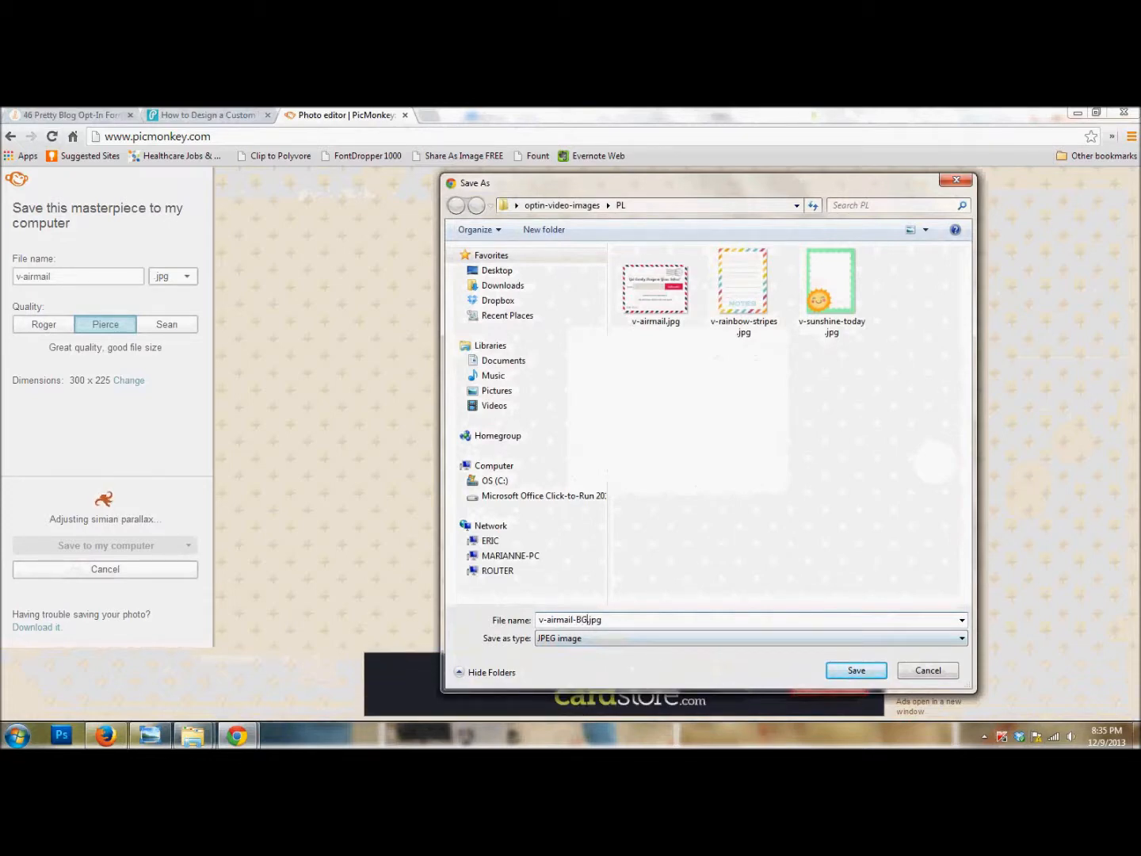
key(Return)
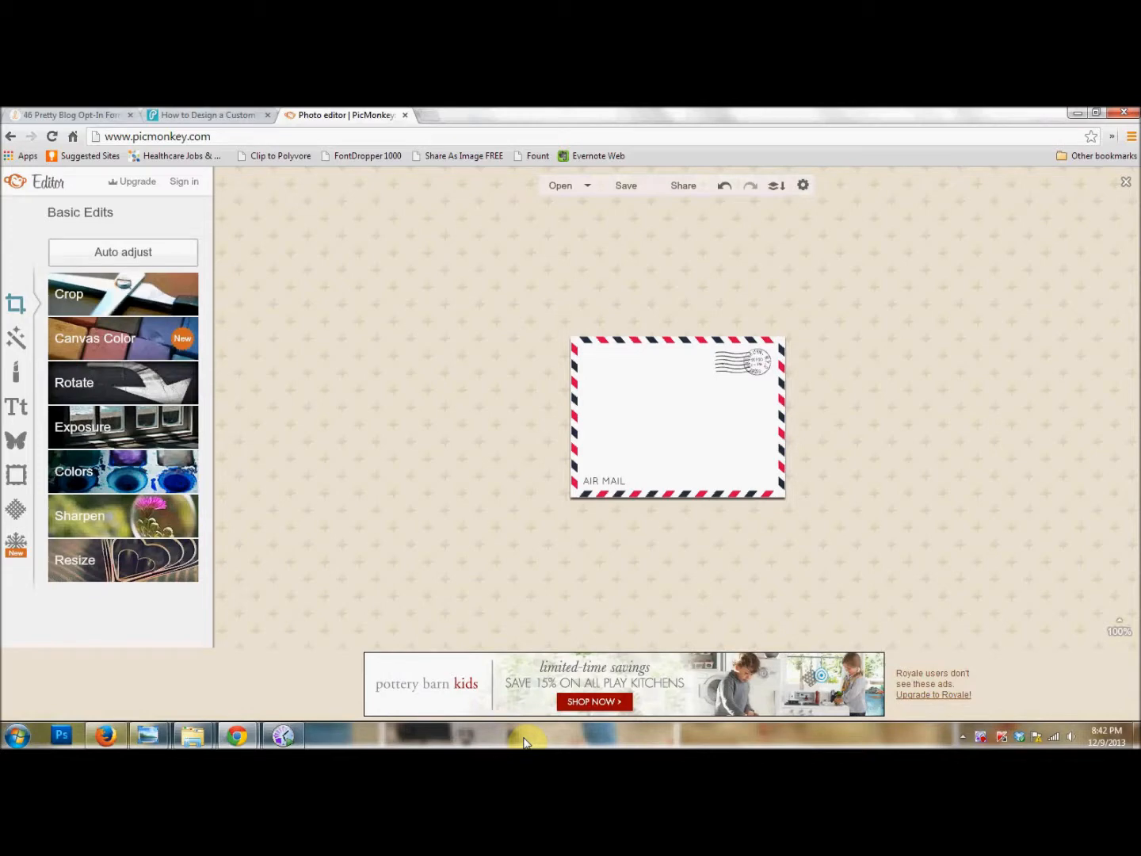
Step: Browse the overlay categories, including Fireworks, Victorian Labels and Engraved Banners
click(22, 451)
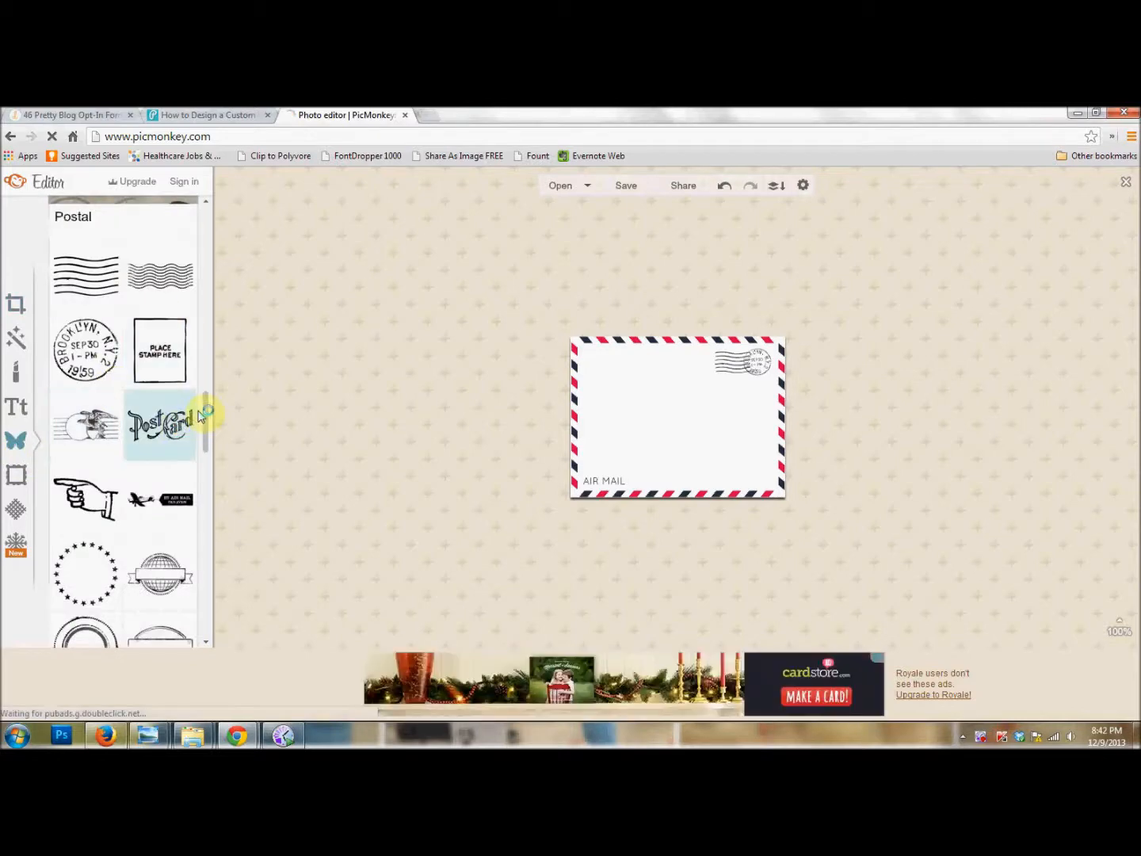
scroll(213, 389, up, 5)
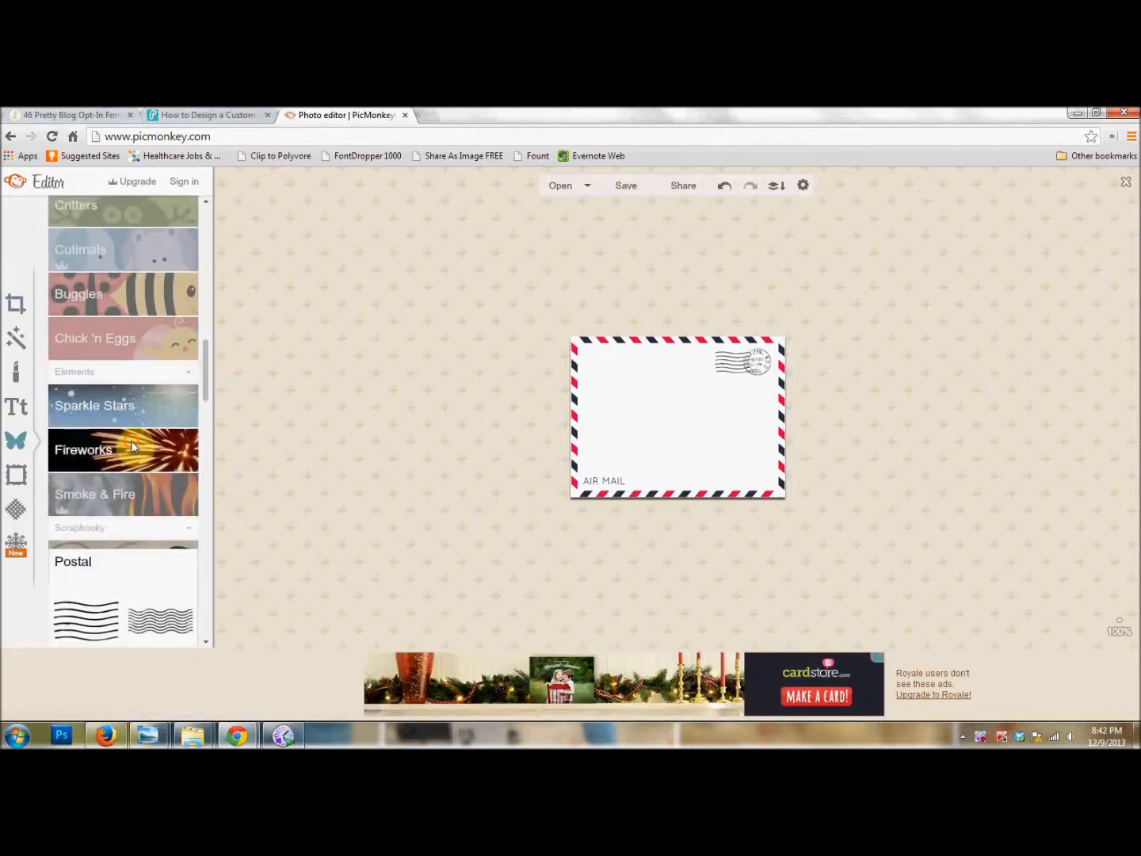
click(133, 448)
scroll(212, 387, down, 5)
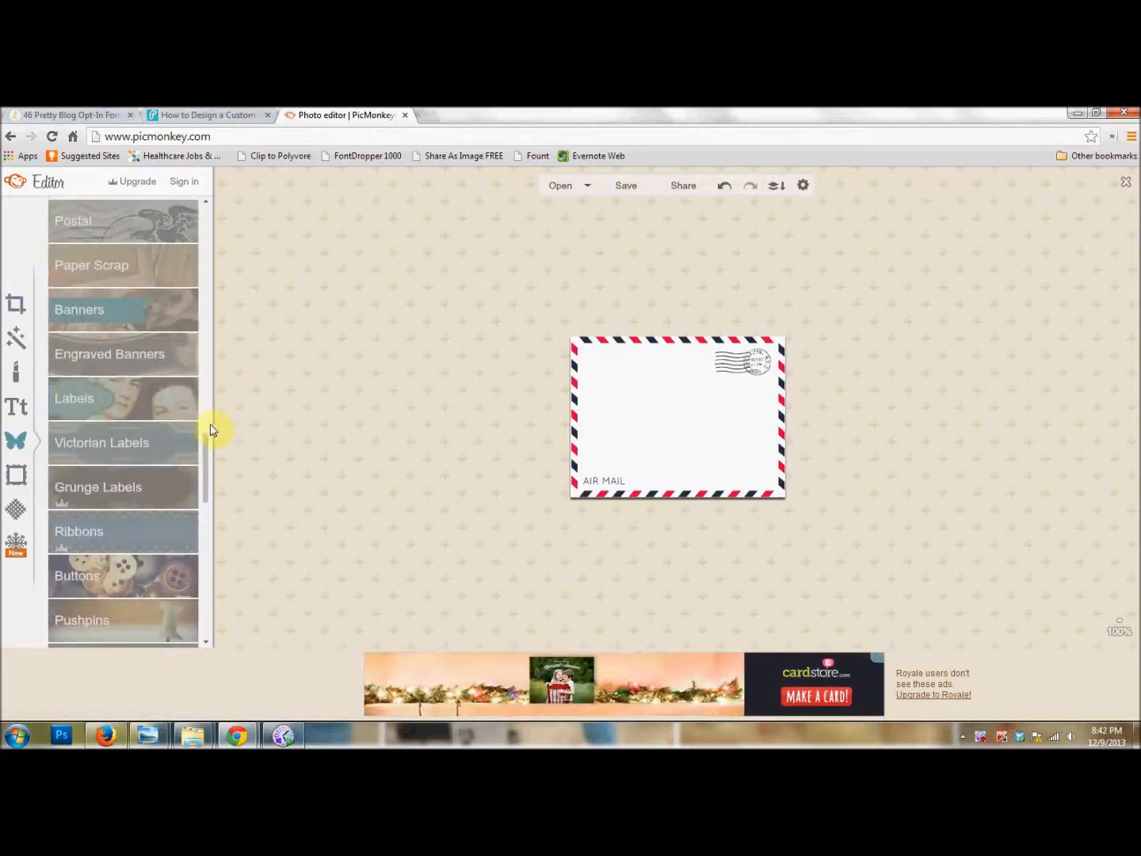
click(162, 448)
drag(204, 471, 221, 428)
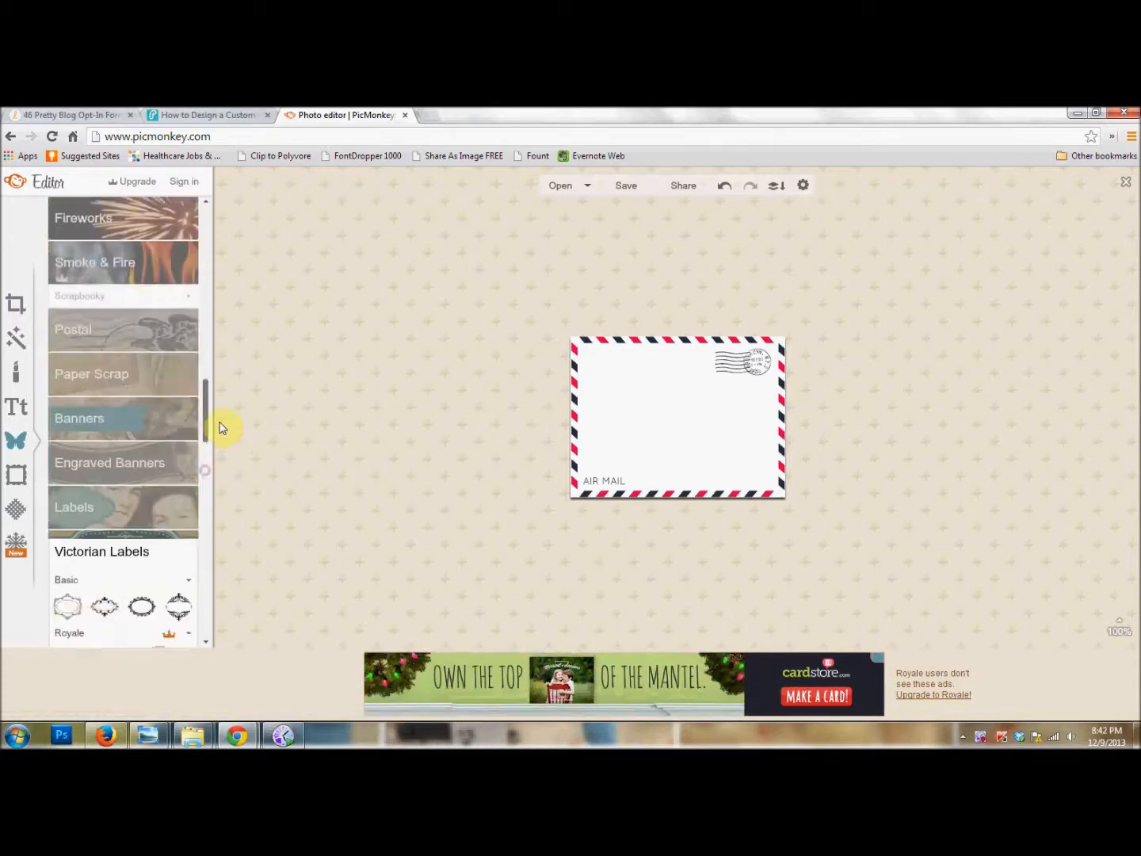
click(147, 467)
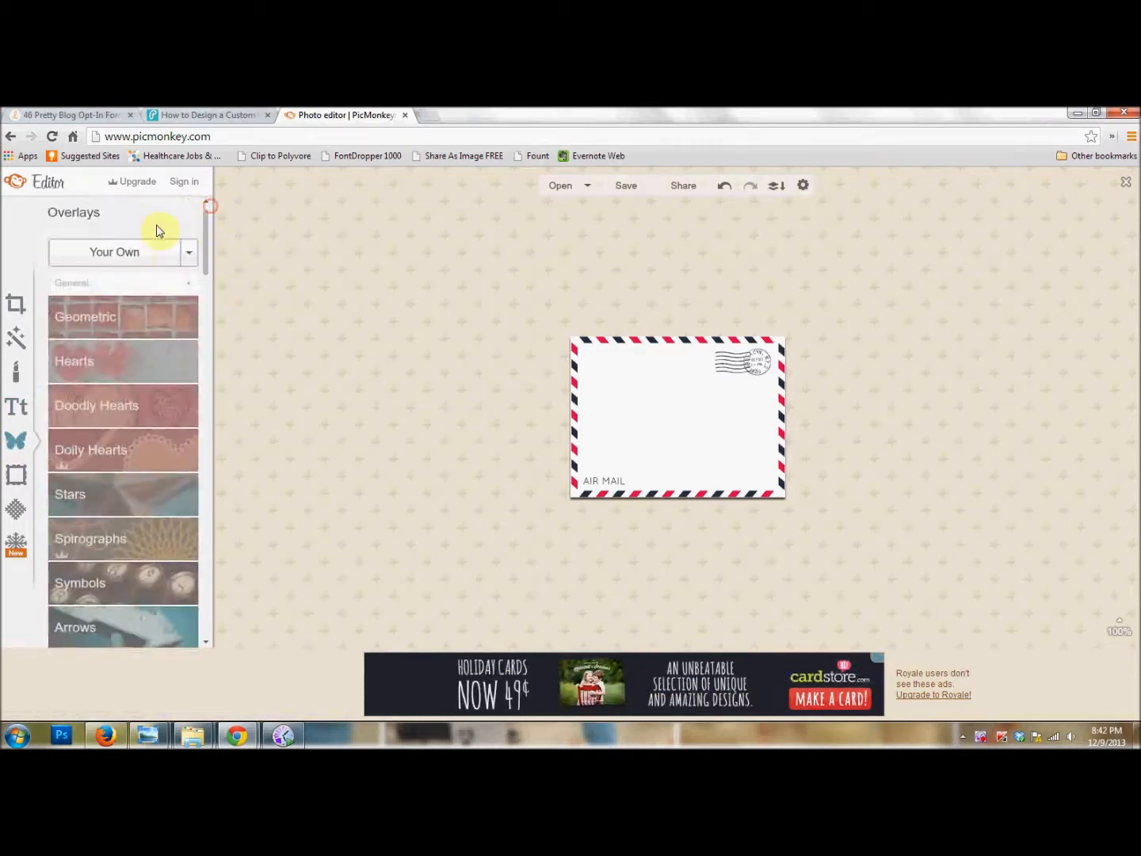
Step: Add an-dhd-retrospect-flower-orange.png from the optin-video-images folder as a custom overlay and place it at the envelope's left side
click(132, 254)
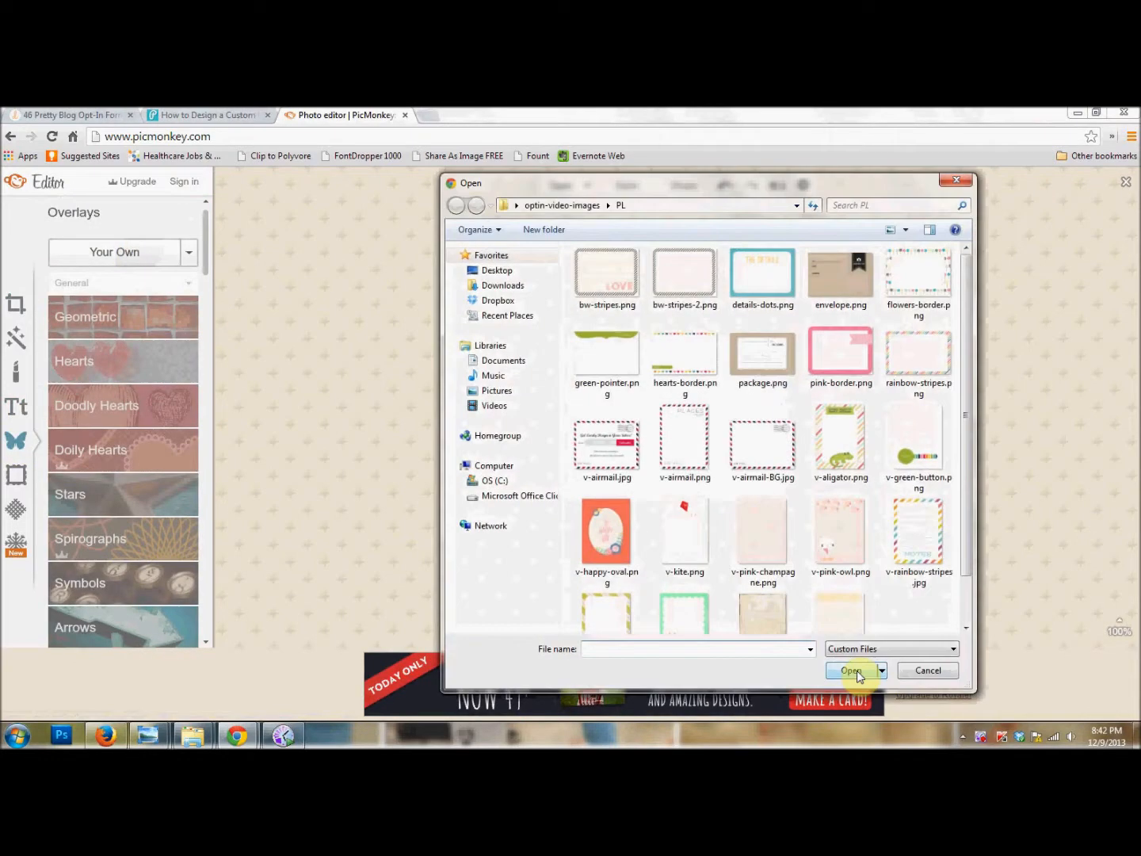
click(548, 208)
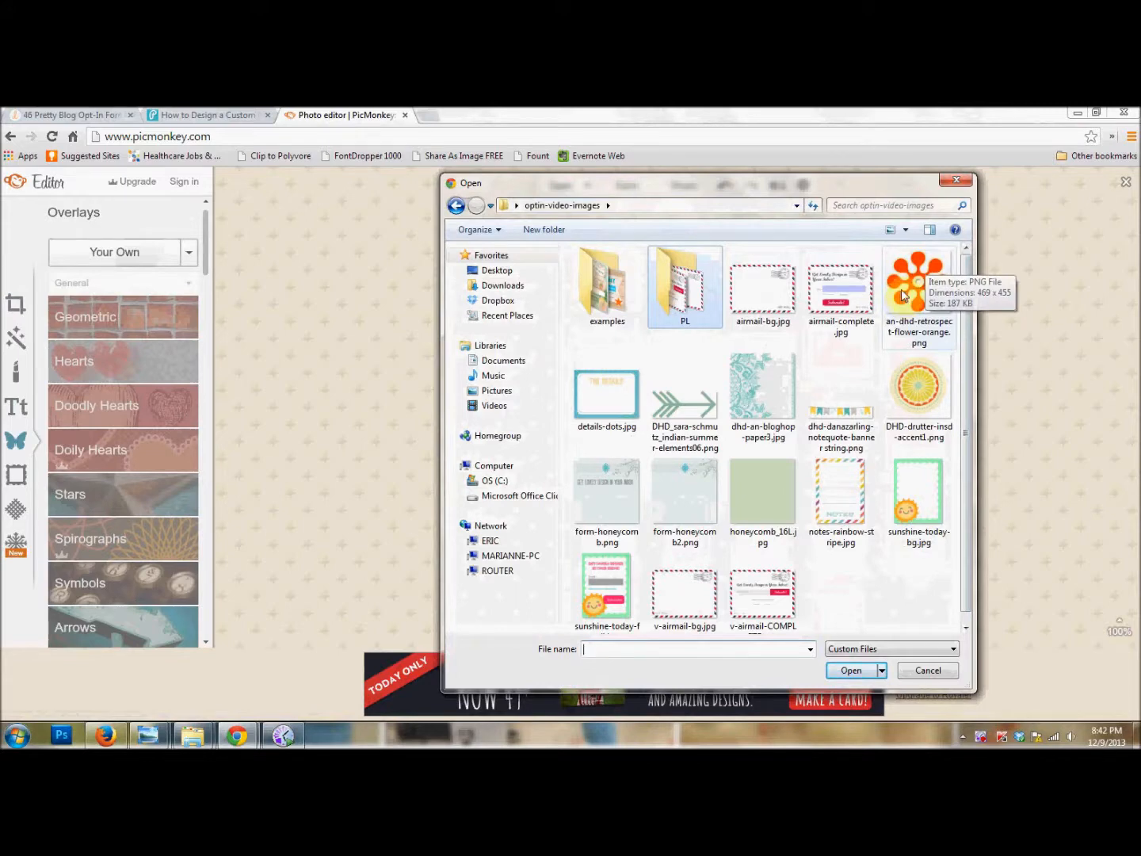
click(909, 300)
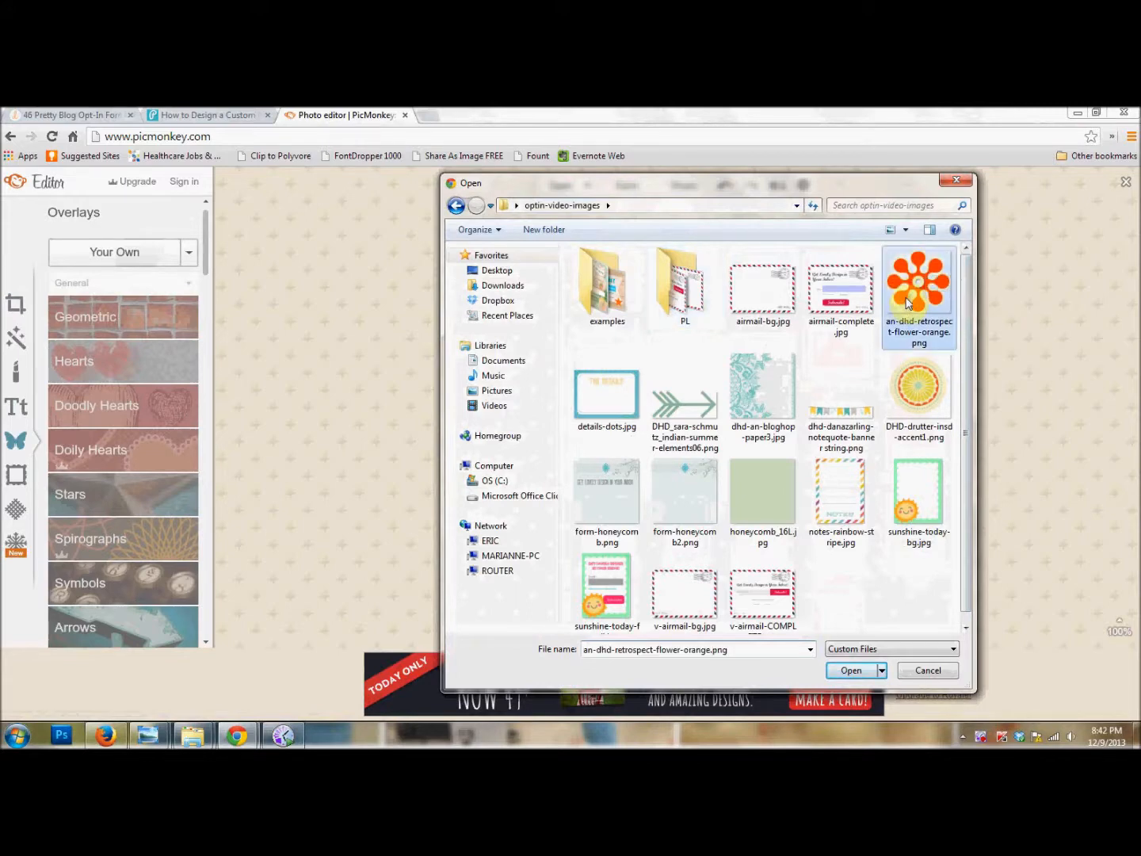
click(851, 671)
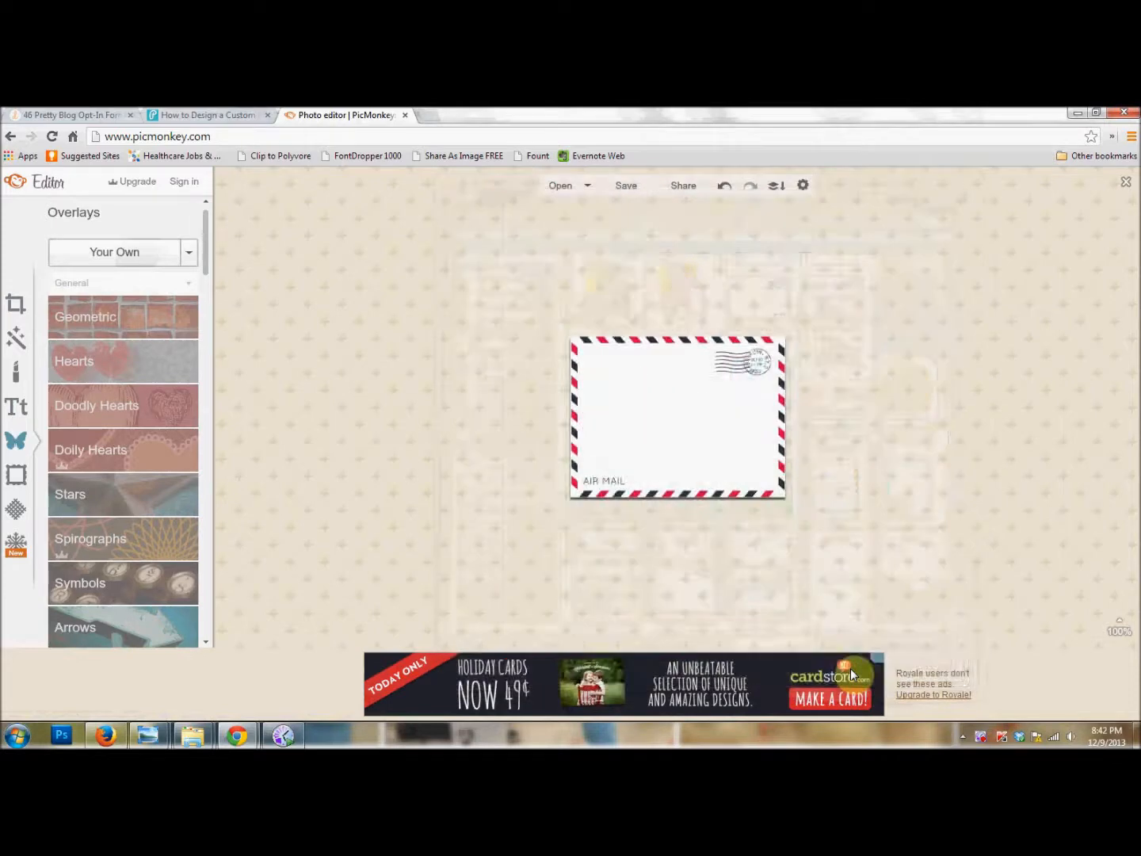
click(741, 403)
drag(741, 404, 724, 336)
drag(757, 392, 609, 401)
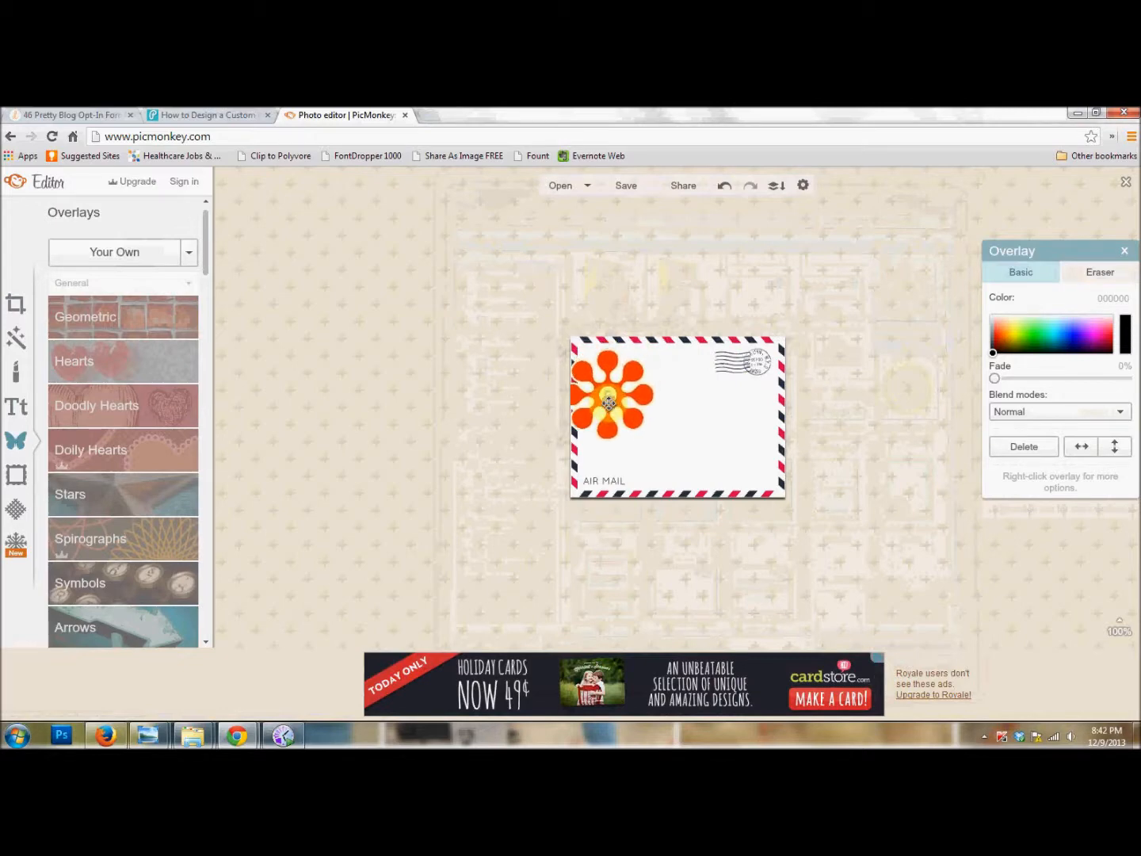
click(674, 427)
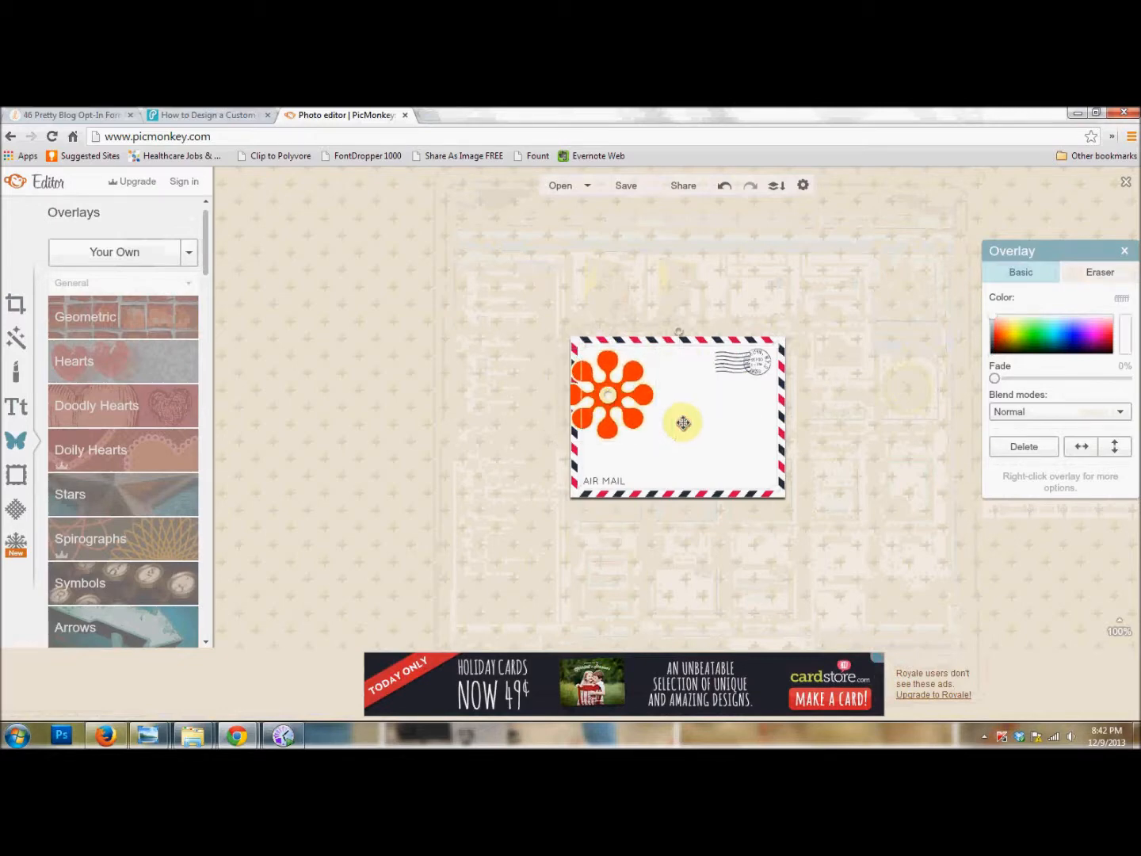
Step: Add dhd-danazarling-notequote-banner string.png as a custom overlay, enlarge it across the envelope and move it lower
click(155, 252)
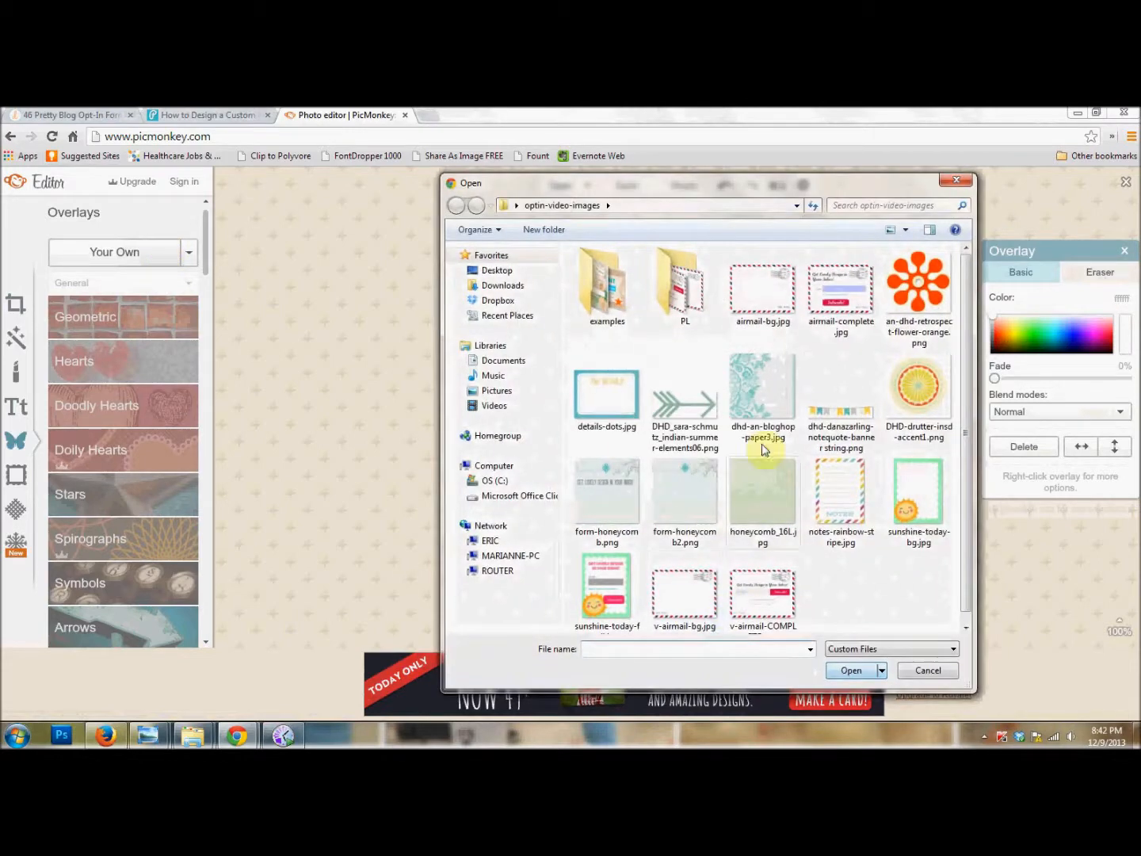
click(842, 404)
click(846, 670)
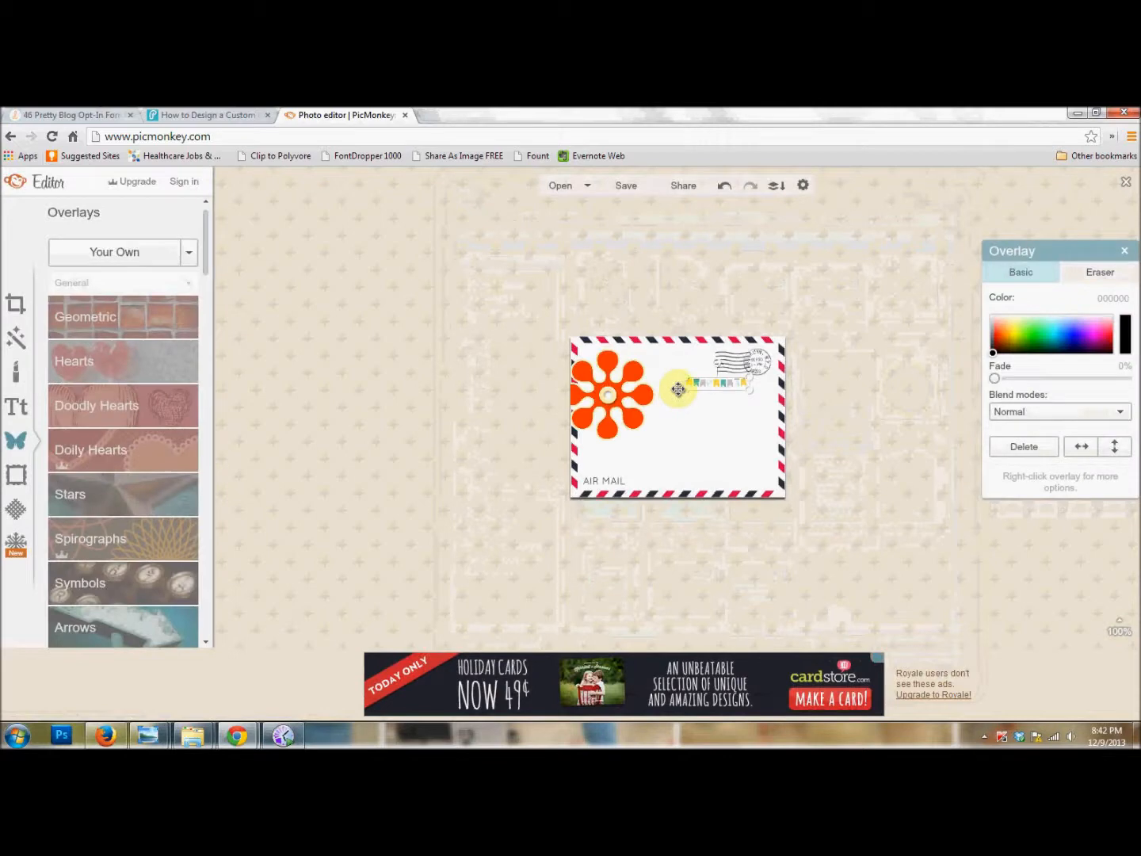
drag(684, 397, 617, 419)
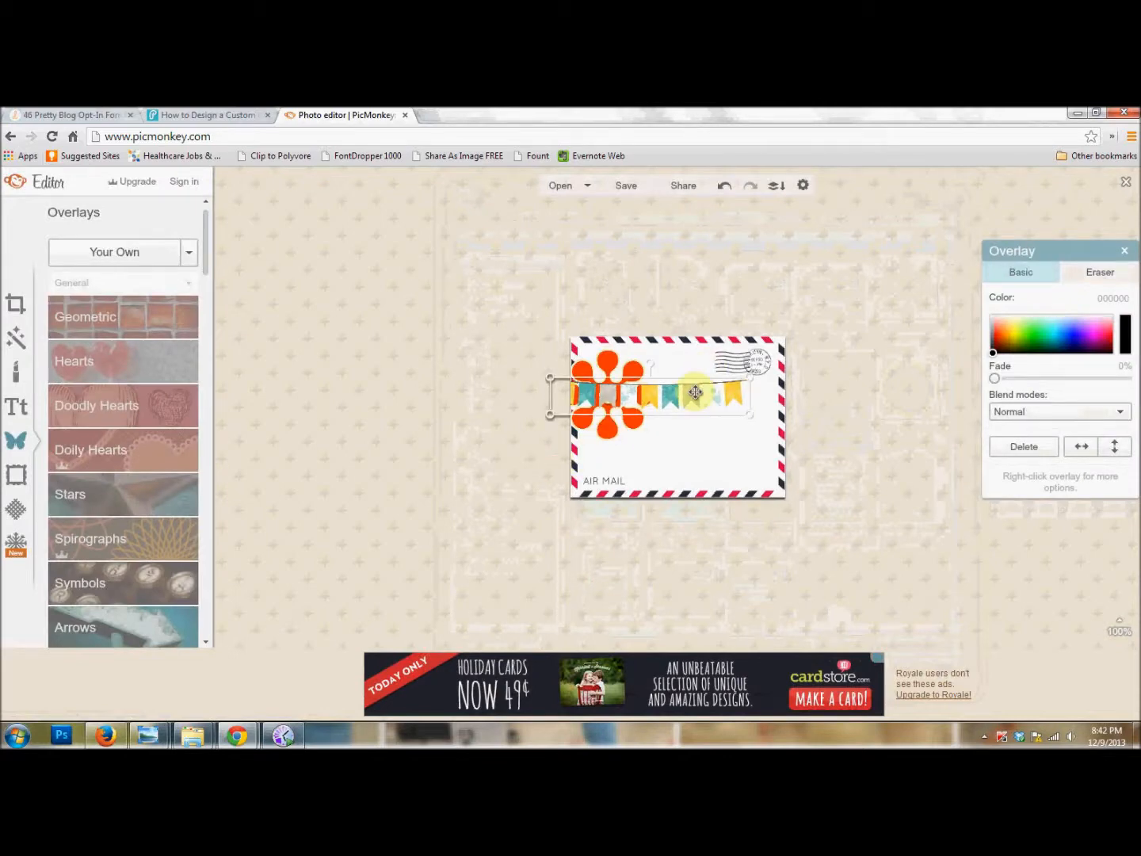
drag(691, 389, 699, 464)
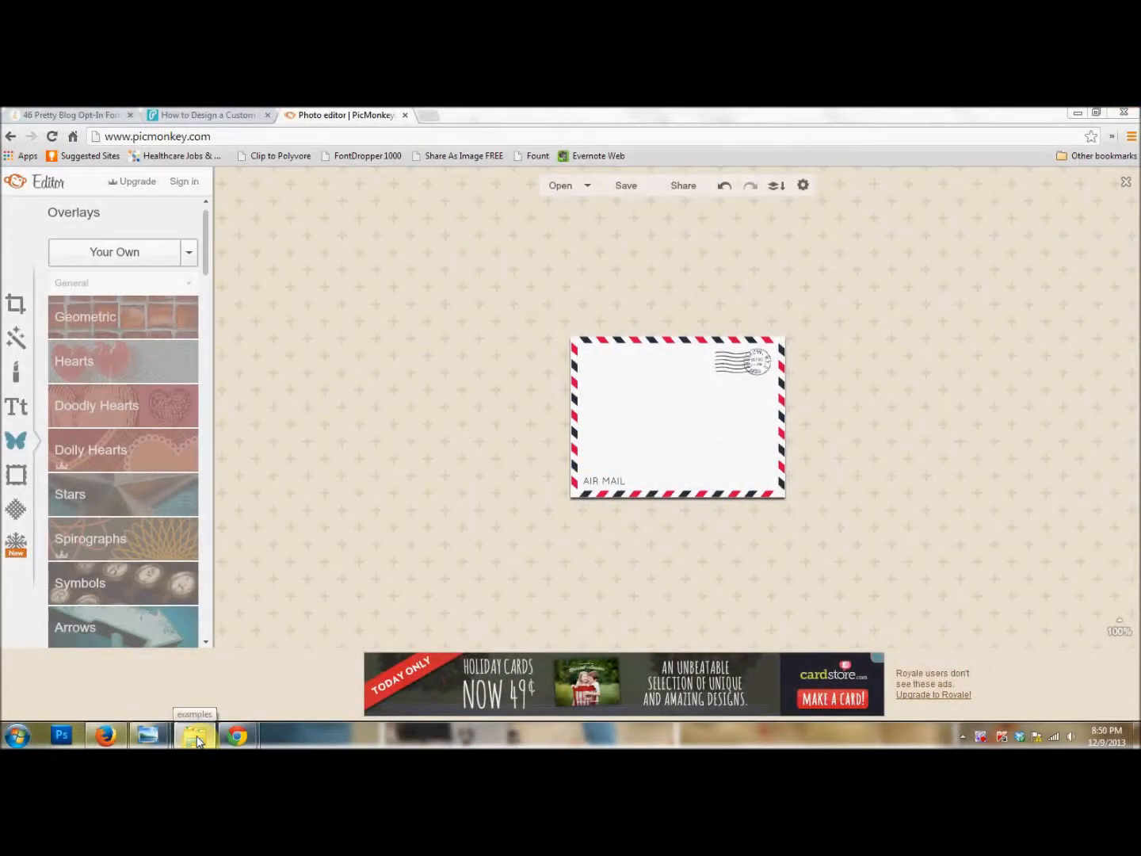
Step: View the blank and completed opt-in form designs in the examples folder, from flowers.png through wood-arrow-complete.png
click(196, 738)
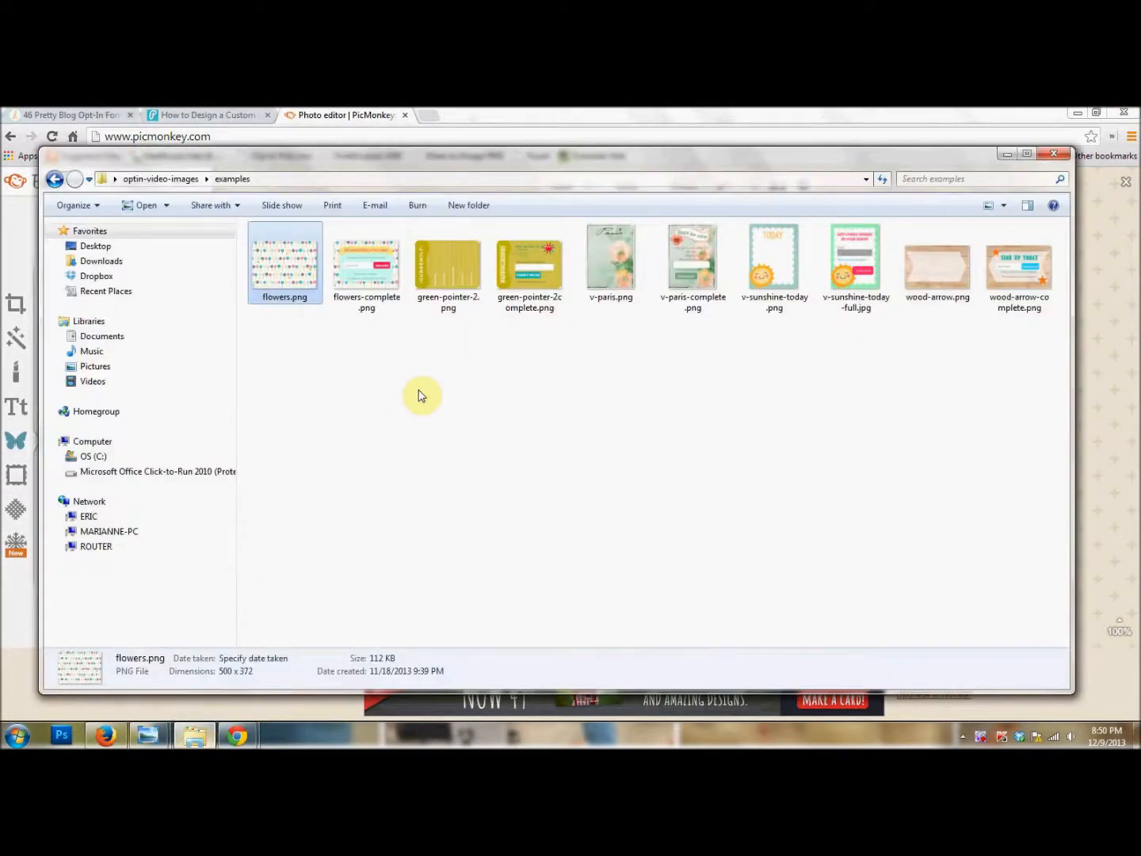
double_click(288, 276)
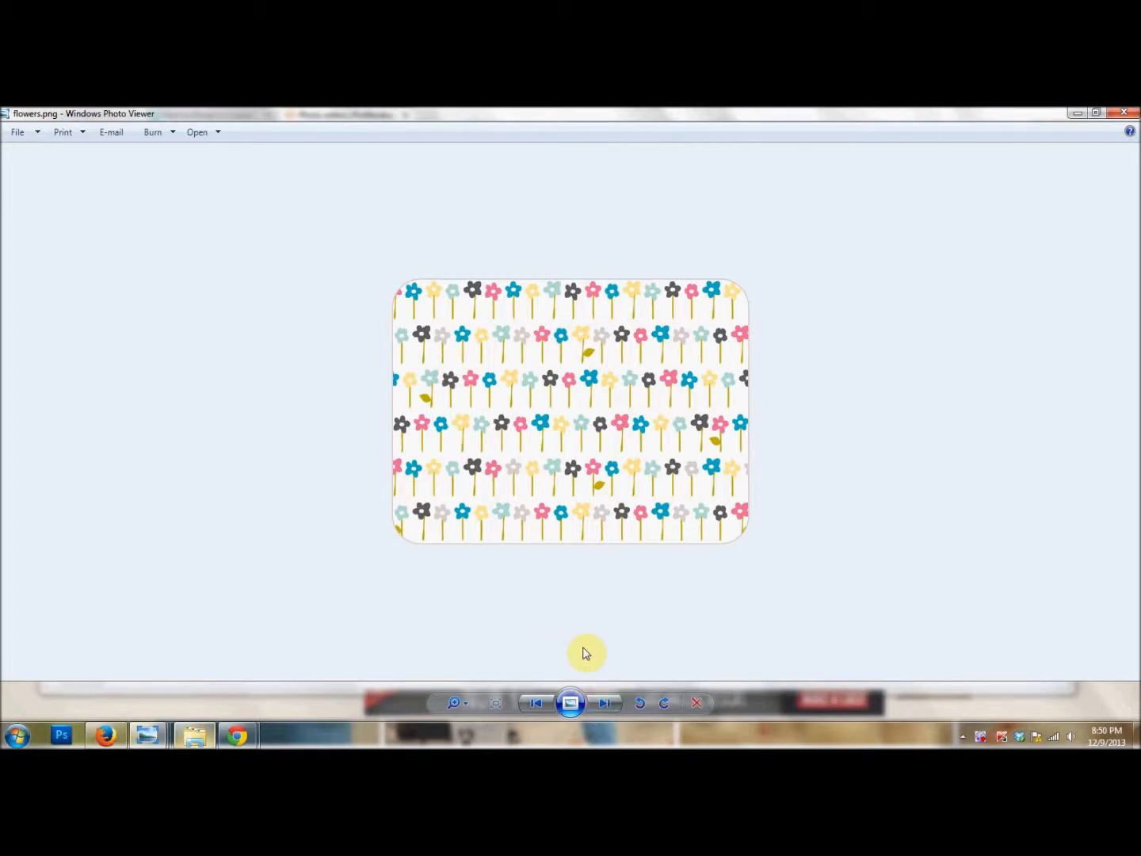
click(596, 704)
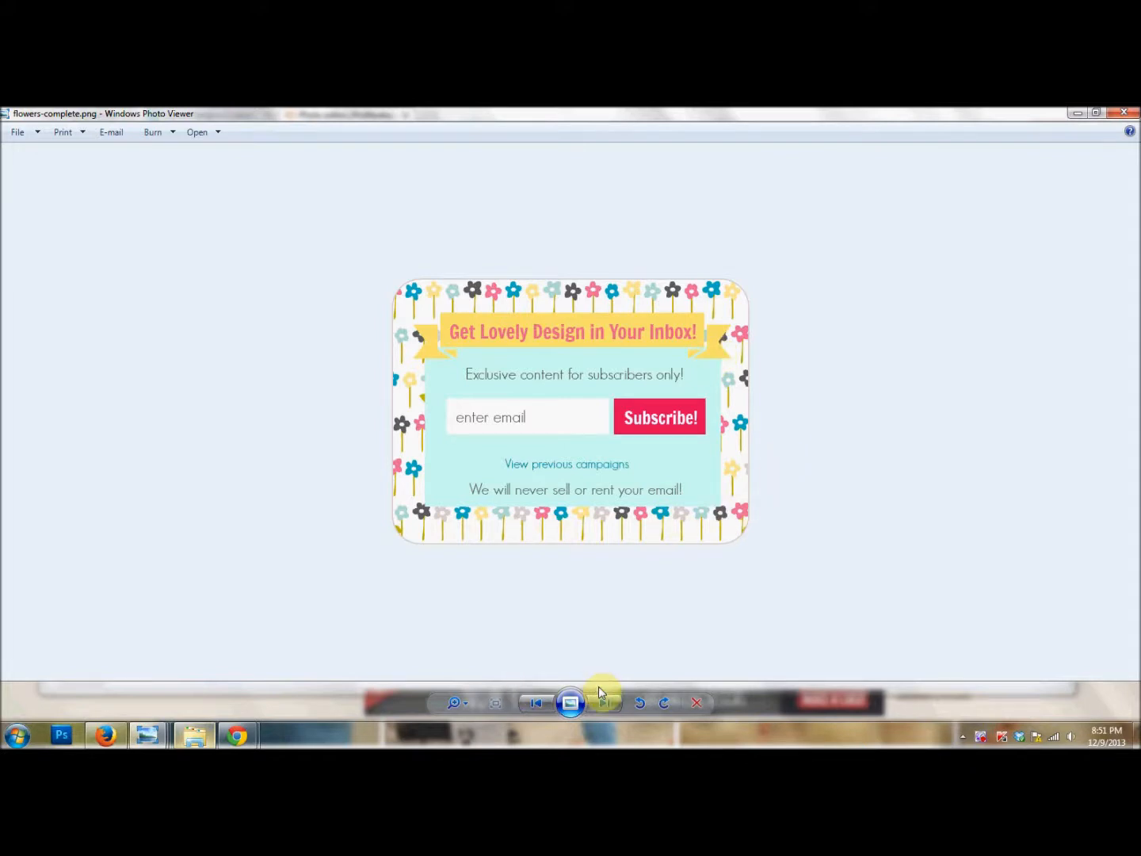
click(610, 703)
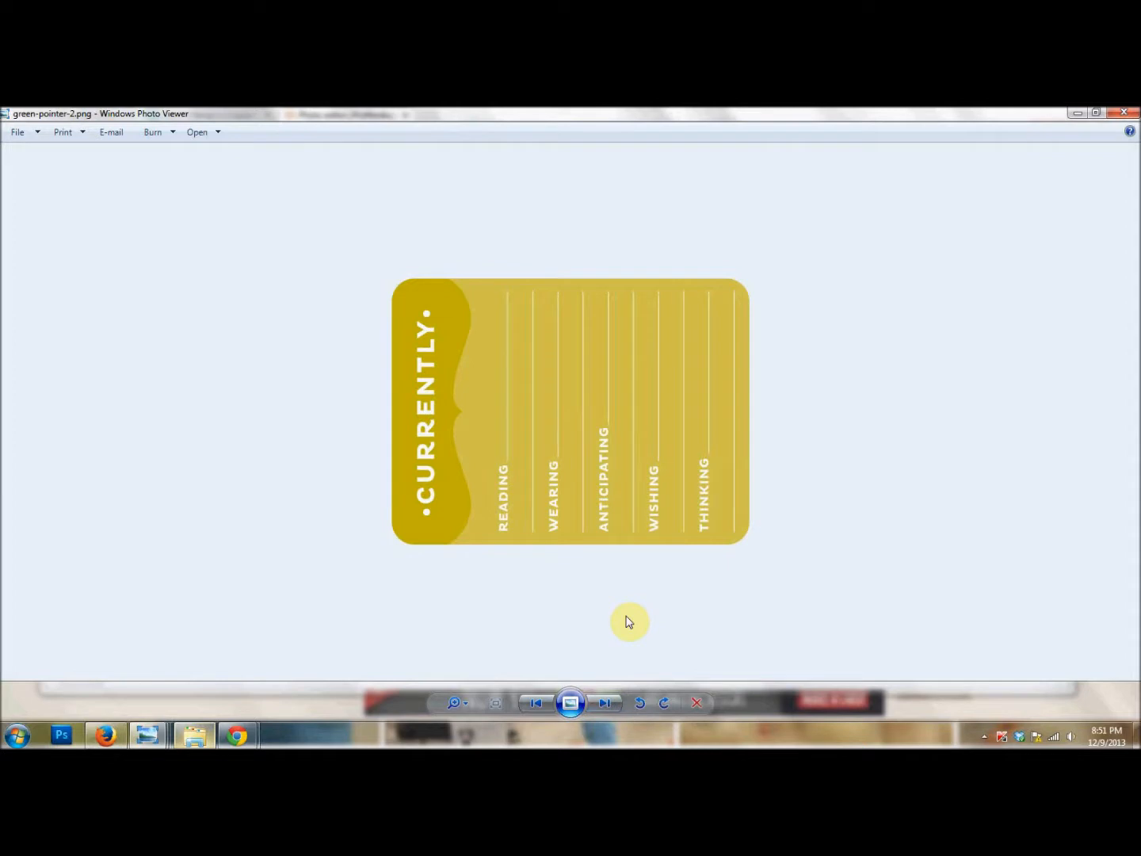
click(600, 703)
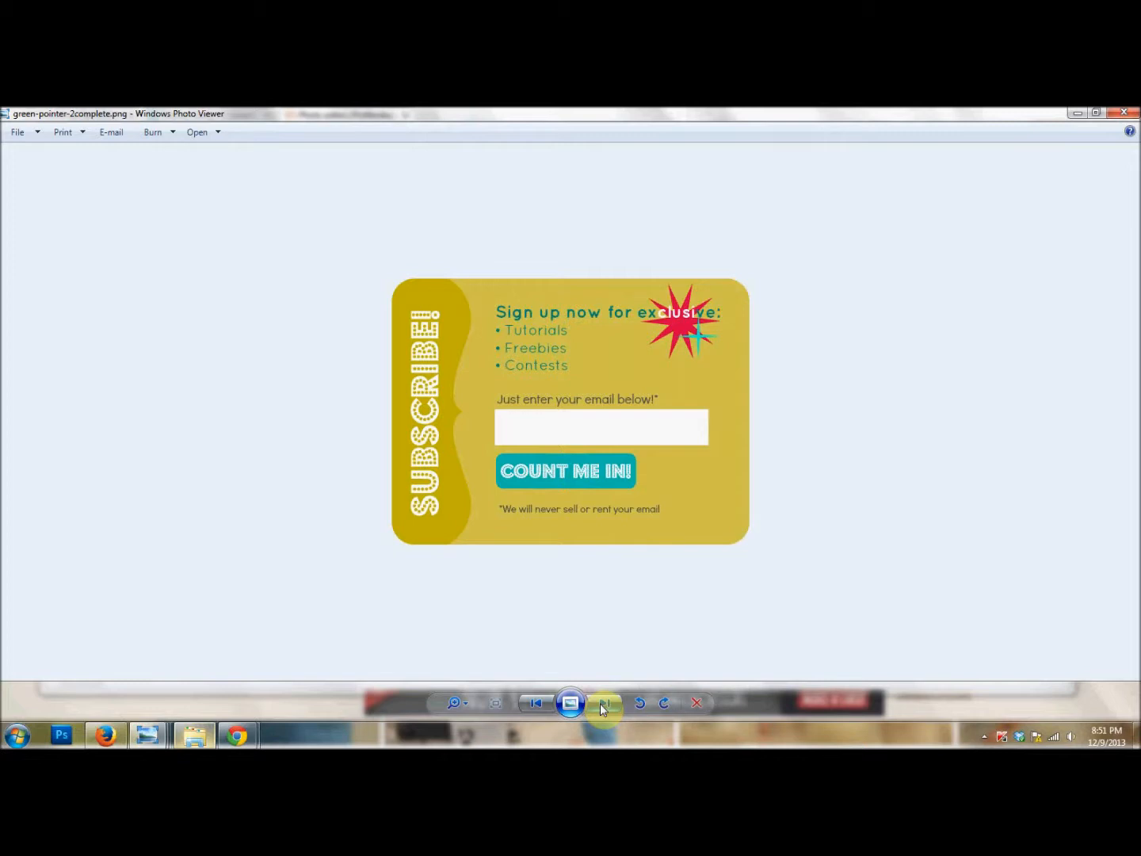
click(600, 702)
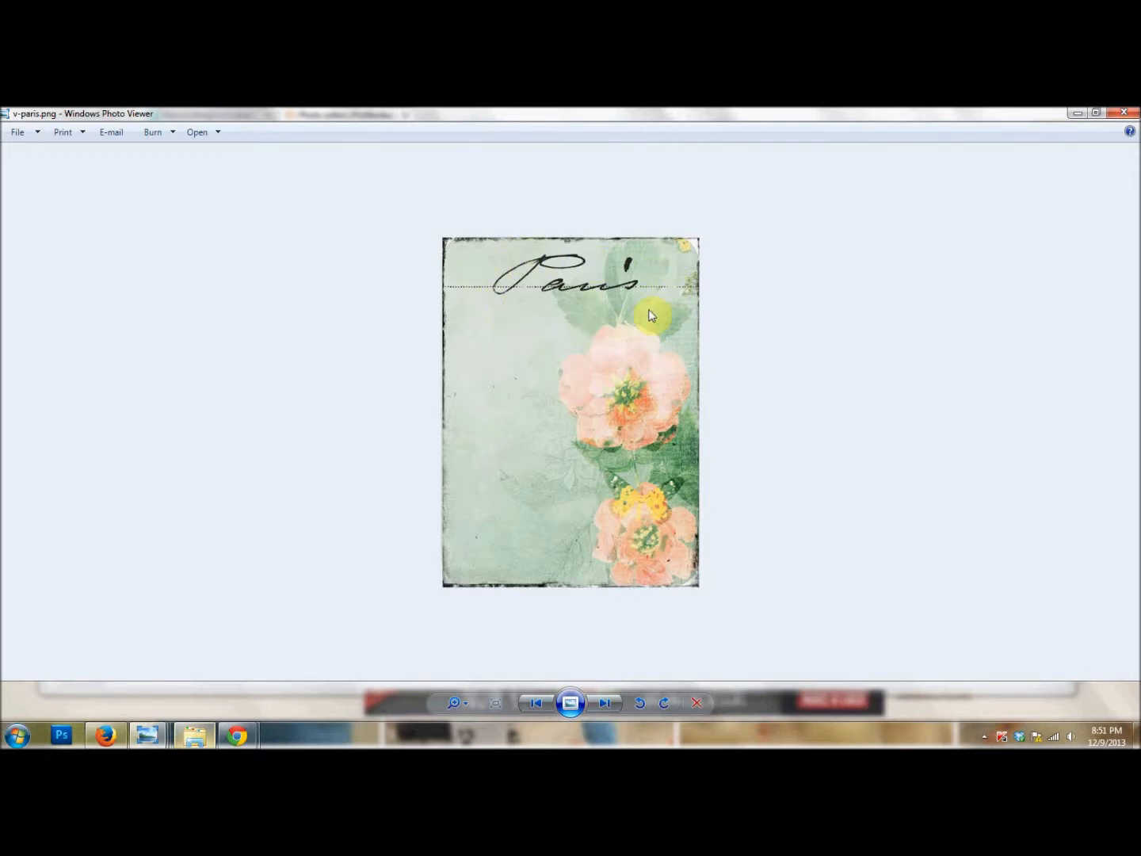
click(603, 703)
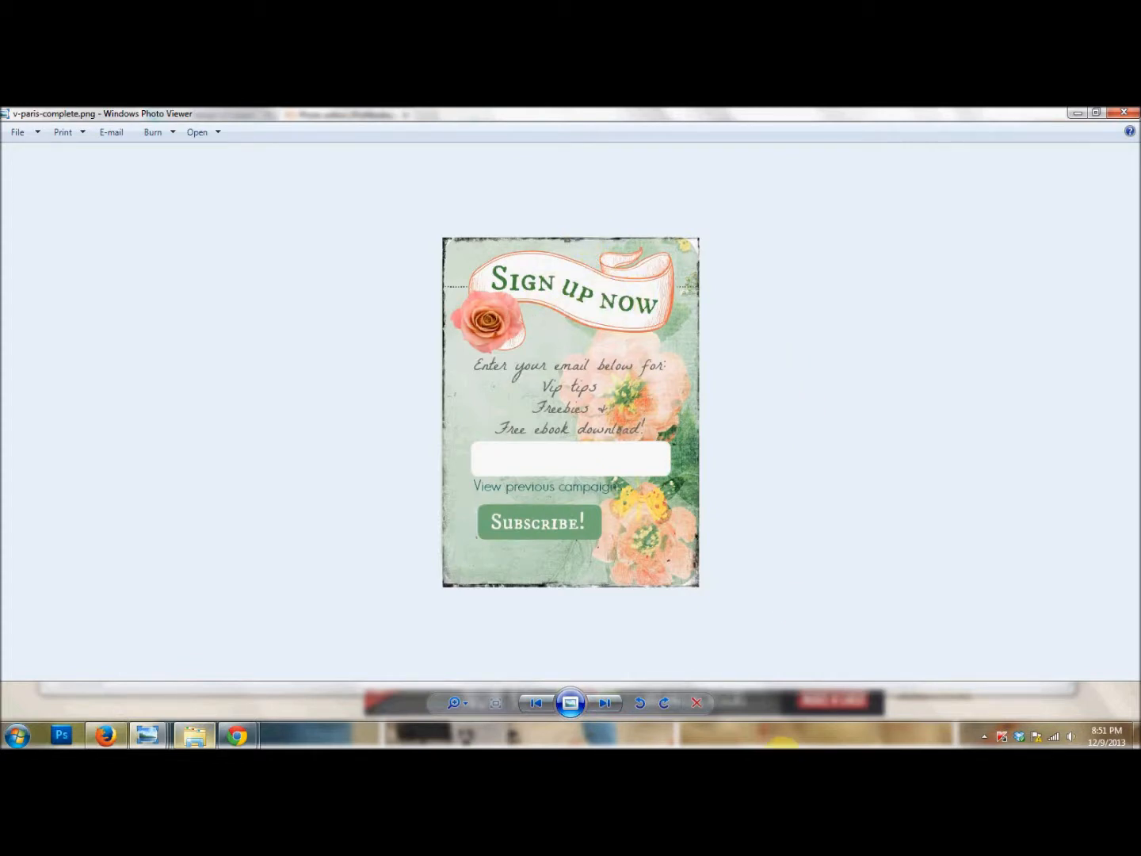
click(609, 702)
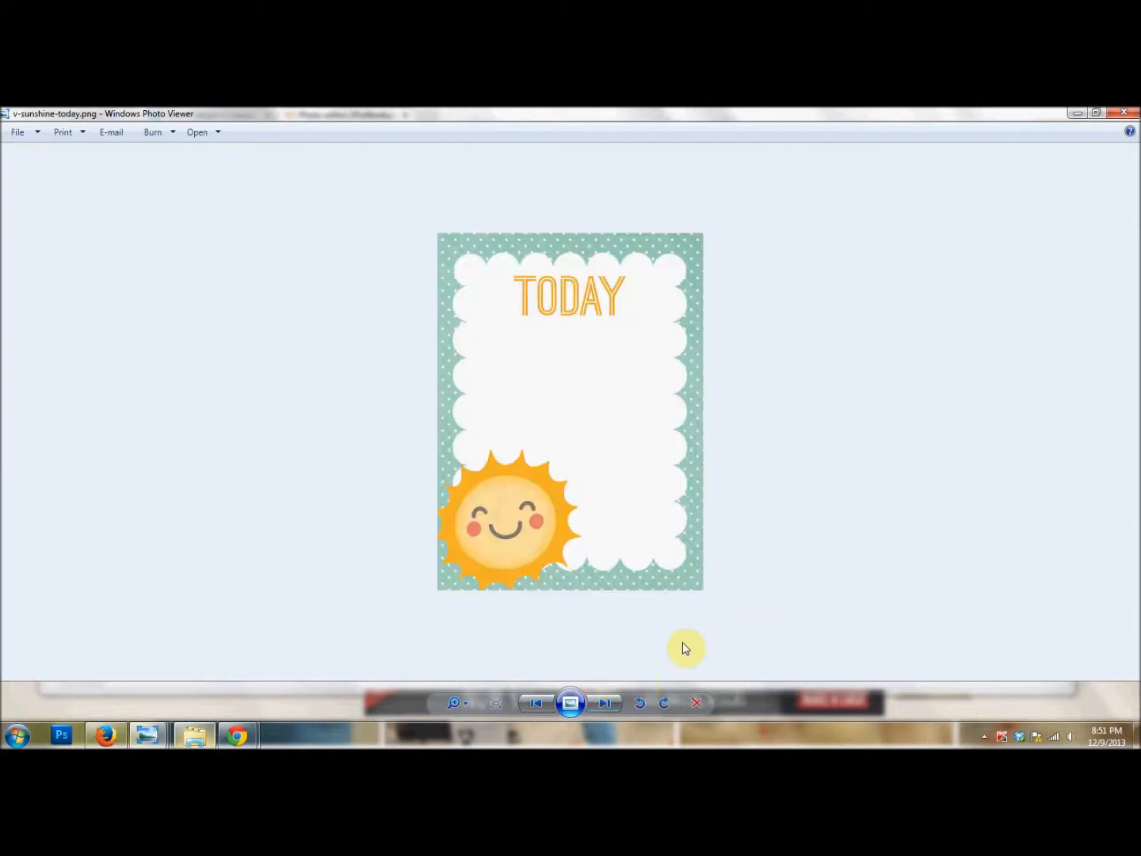
click(597, 703)
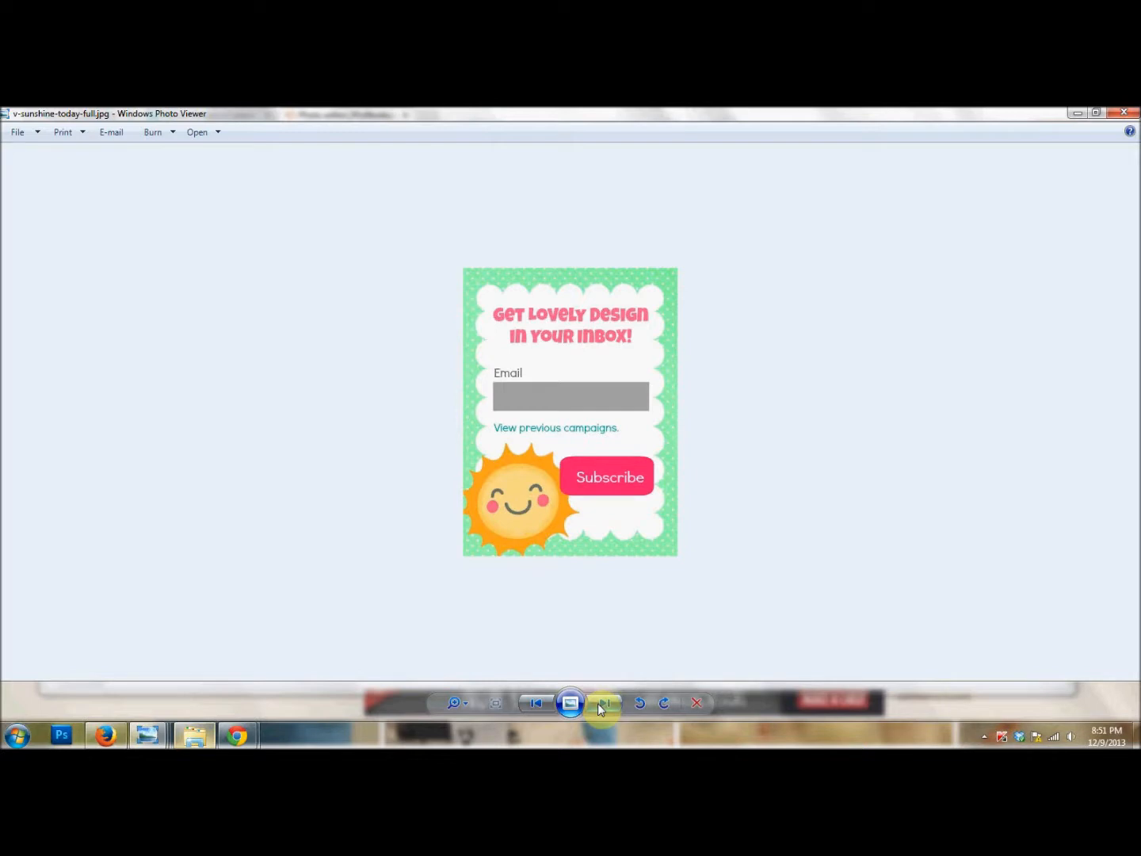
click(598, 702)
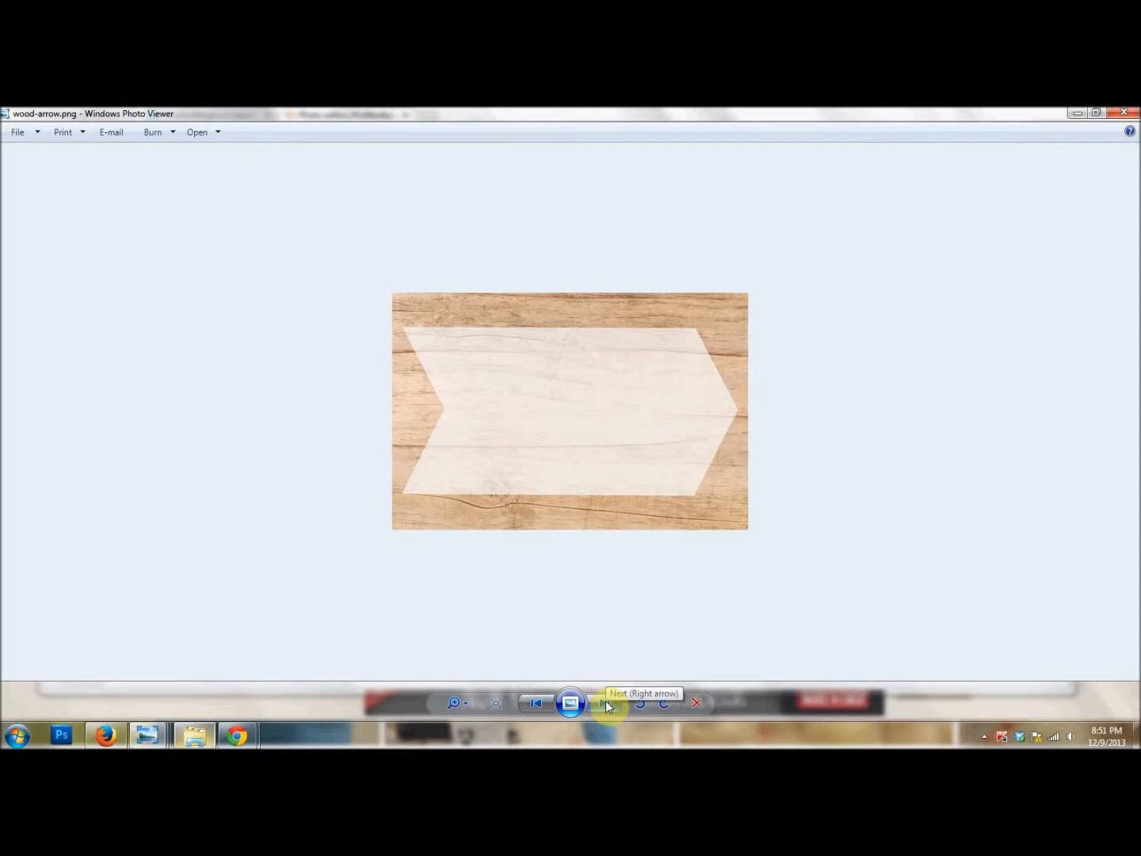
click(605, 703)
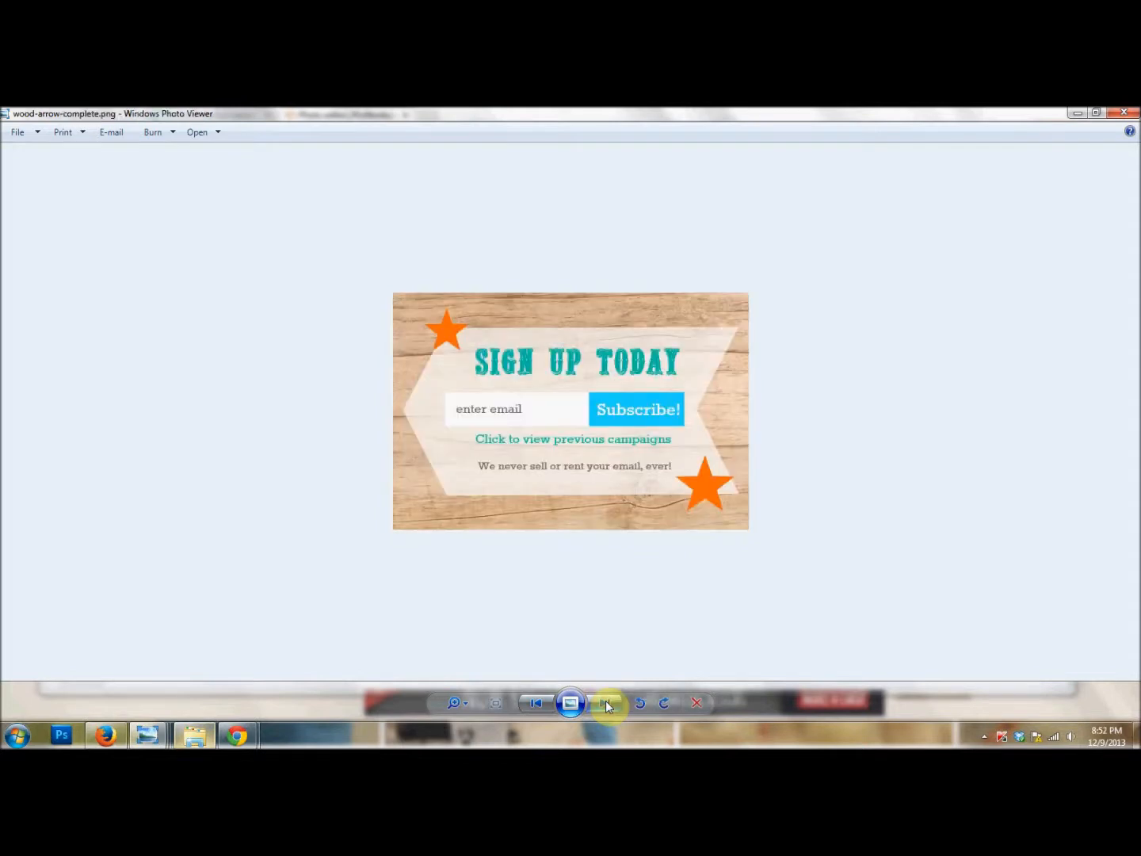